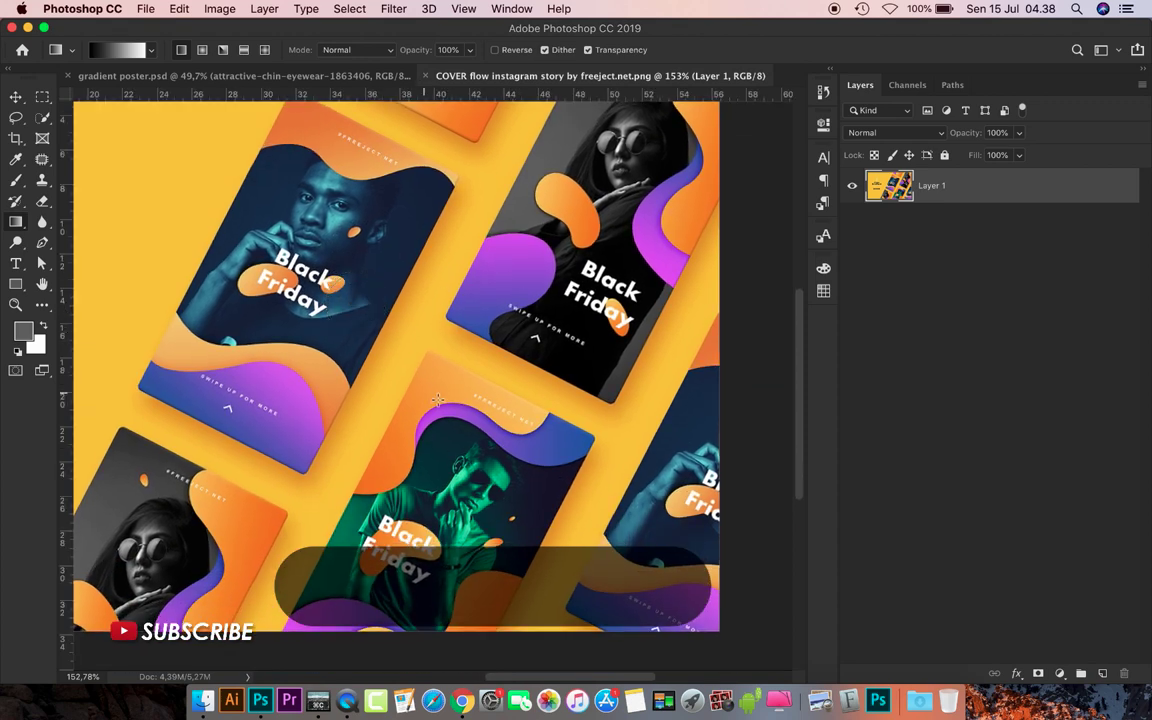
Create a new 1920×1080 px document using the HDTV 1080p preset.
left_click(148, 9)
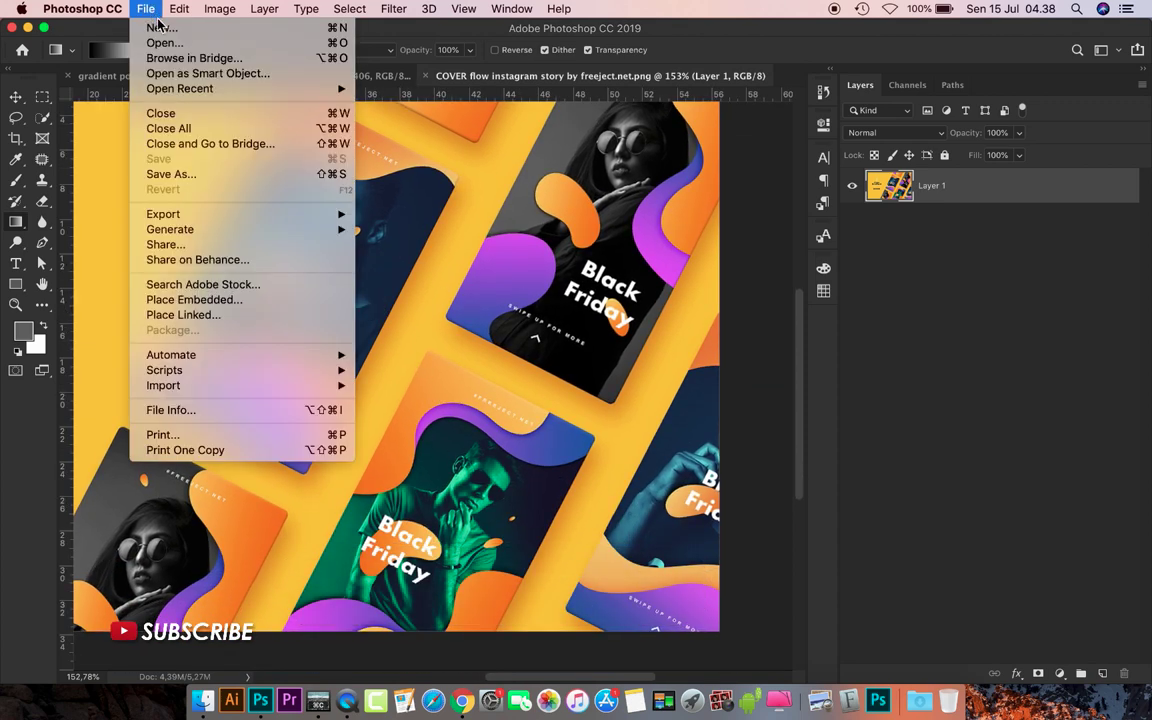
left_click(160, 25)
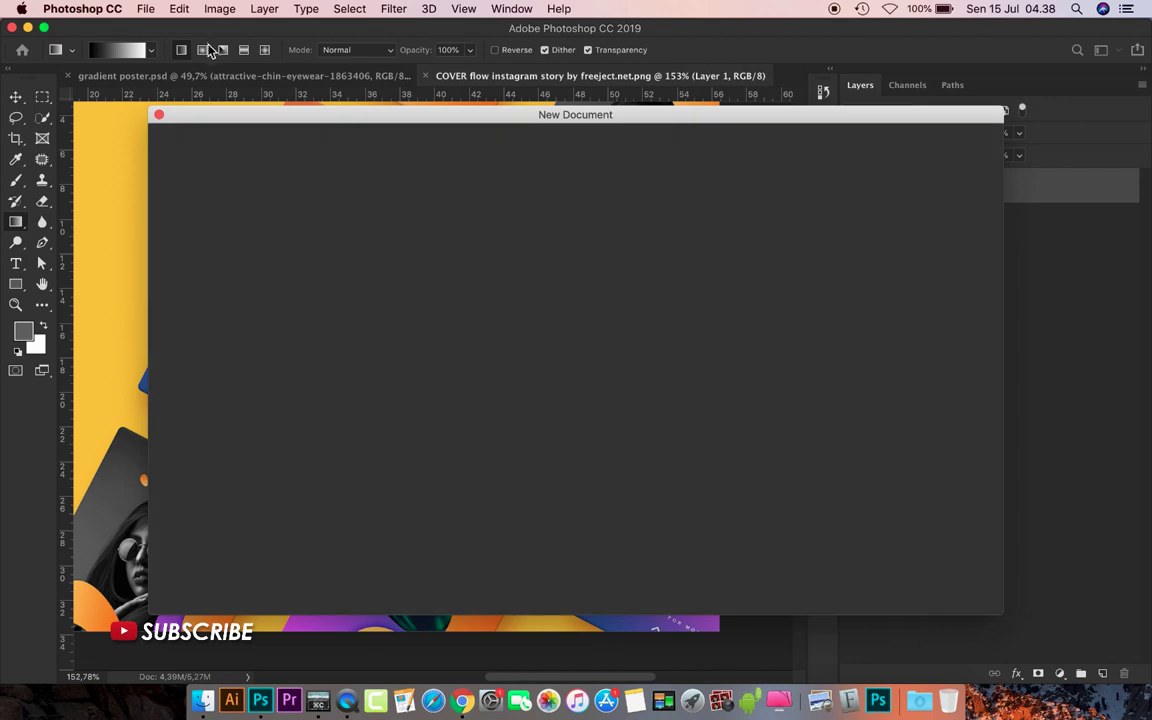
left_click(444, 262)
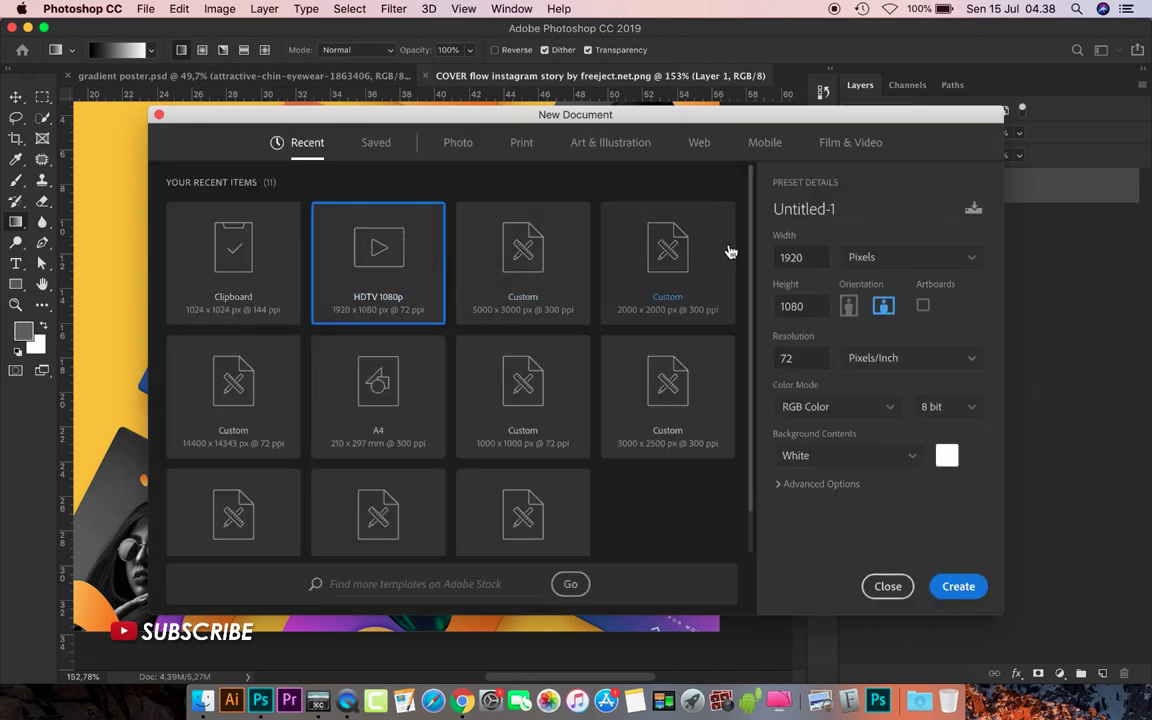
left_click(809, 258)
left_click(795, 306)
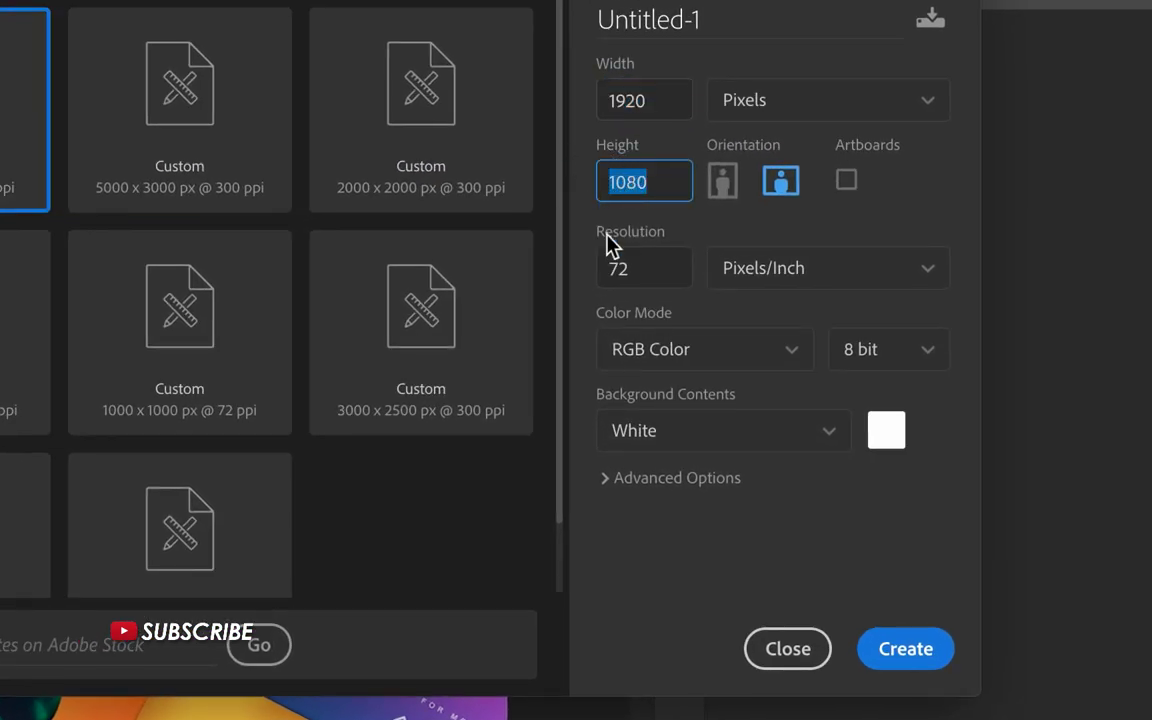
left_click(903, 652)
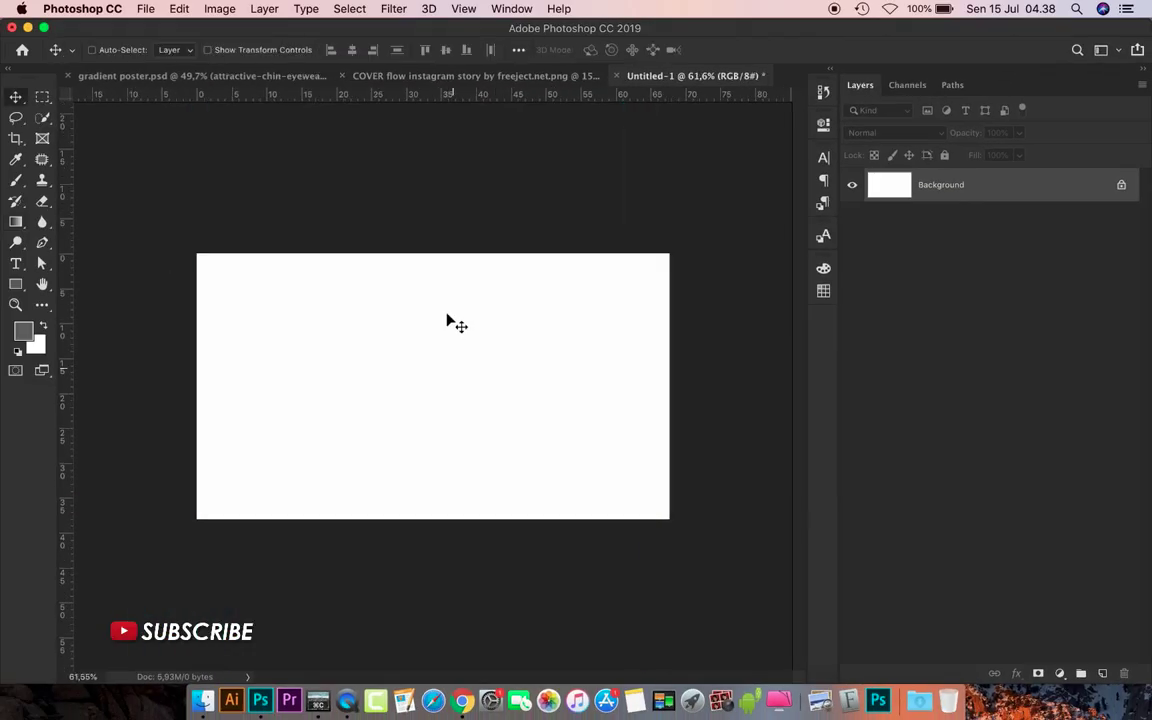
Place the attractive-chin-eyewear-1863406 photo on the canvas, enlarged and shifted right of centre.
left_click(202, 700)
left_click(632, 260)
left_click_drag(632, 260, 348, 342)
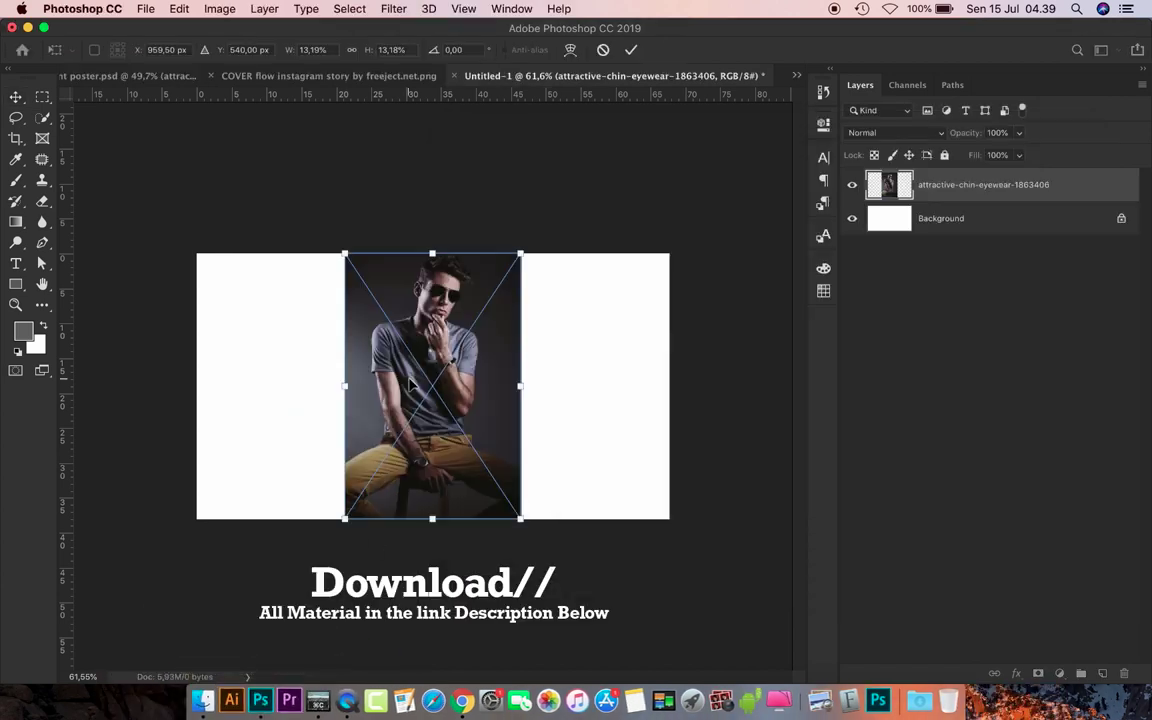
left_click_drag(507, 507, 672, 594)
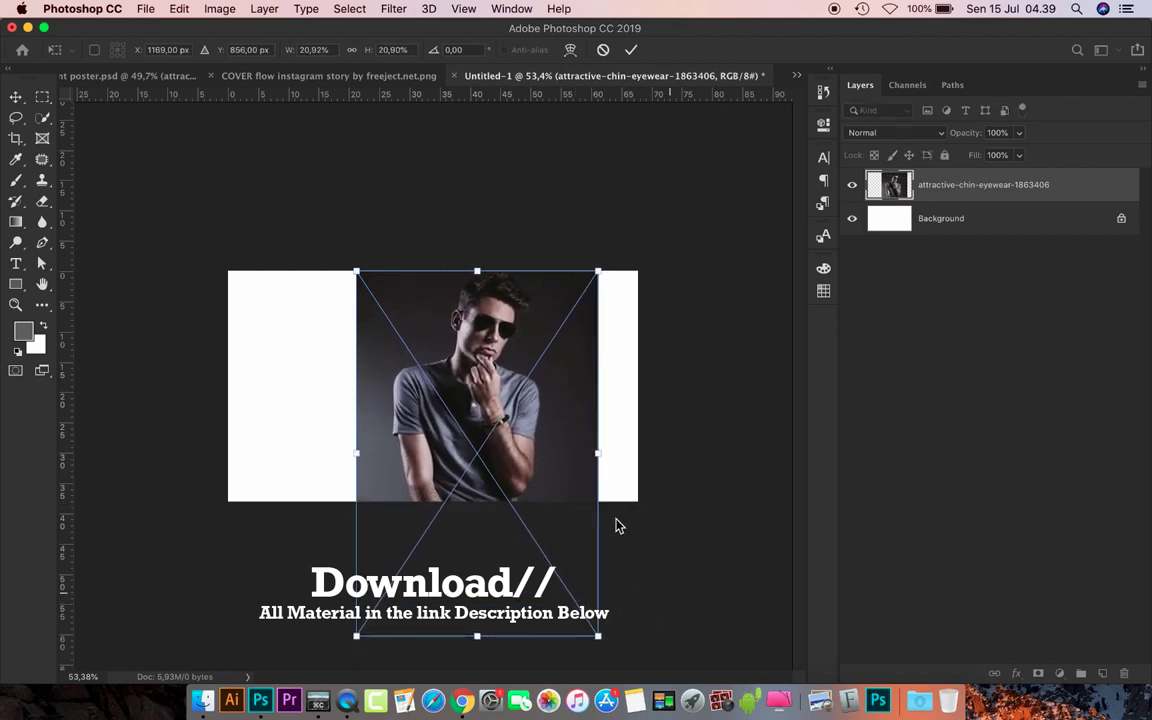
mouse_move(581, 473)
left_mouse_down()
mouse_move(603, 478)
mouse_move(591, 477)
left_mouse_up()
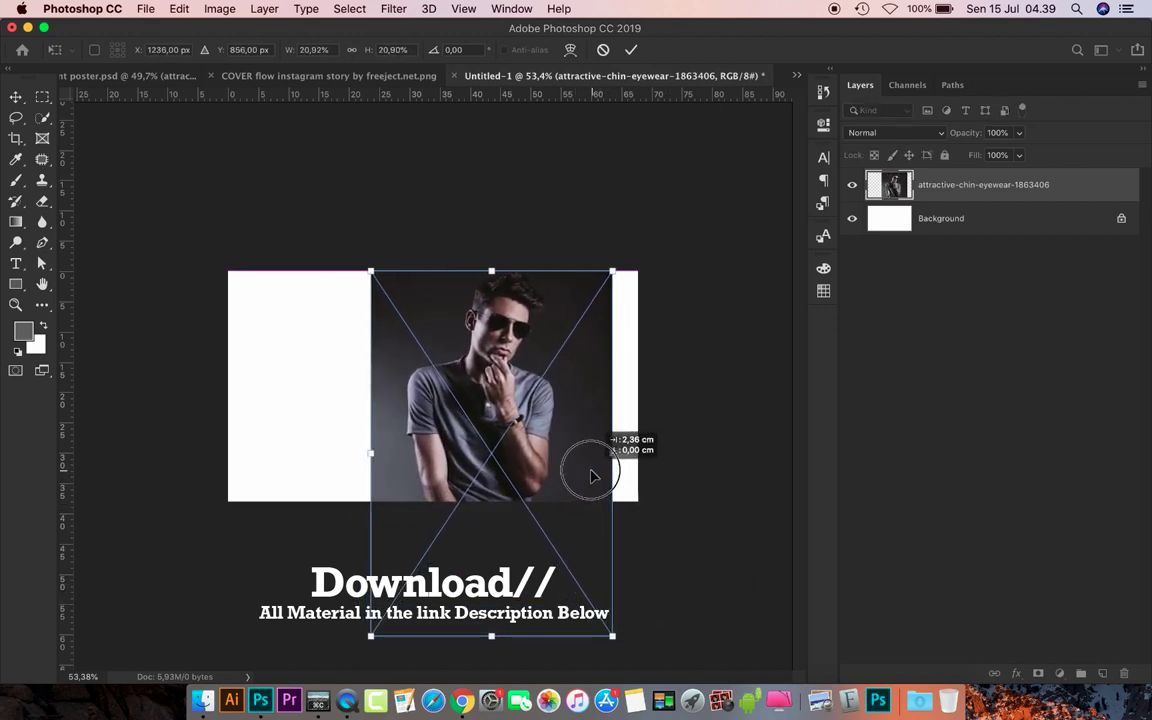
key("Return")
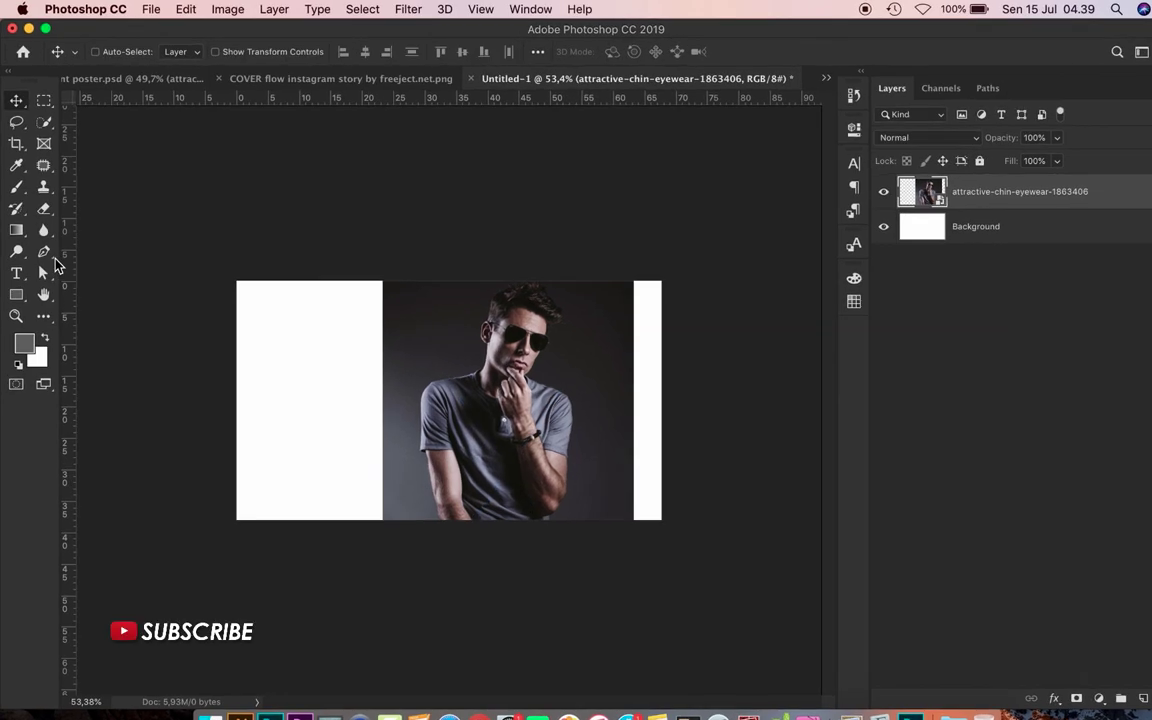
Set up the Pen tool in Shape mode with no stroke.
left_click(42, 242)
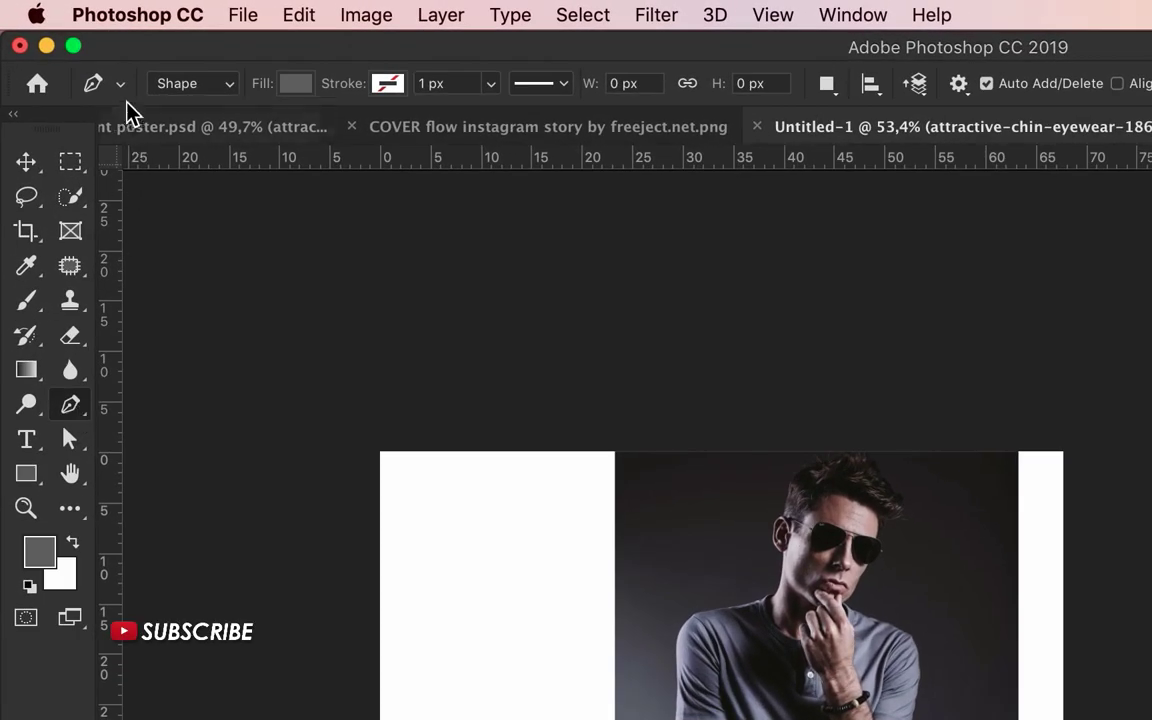
left_click(176, 86)
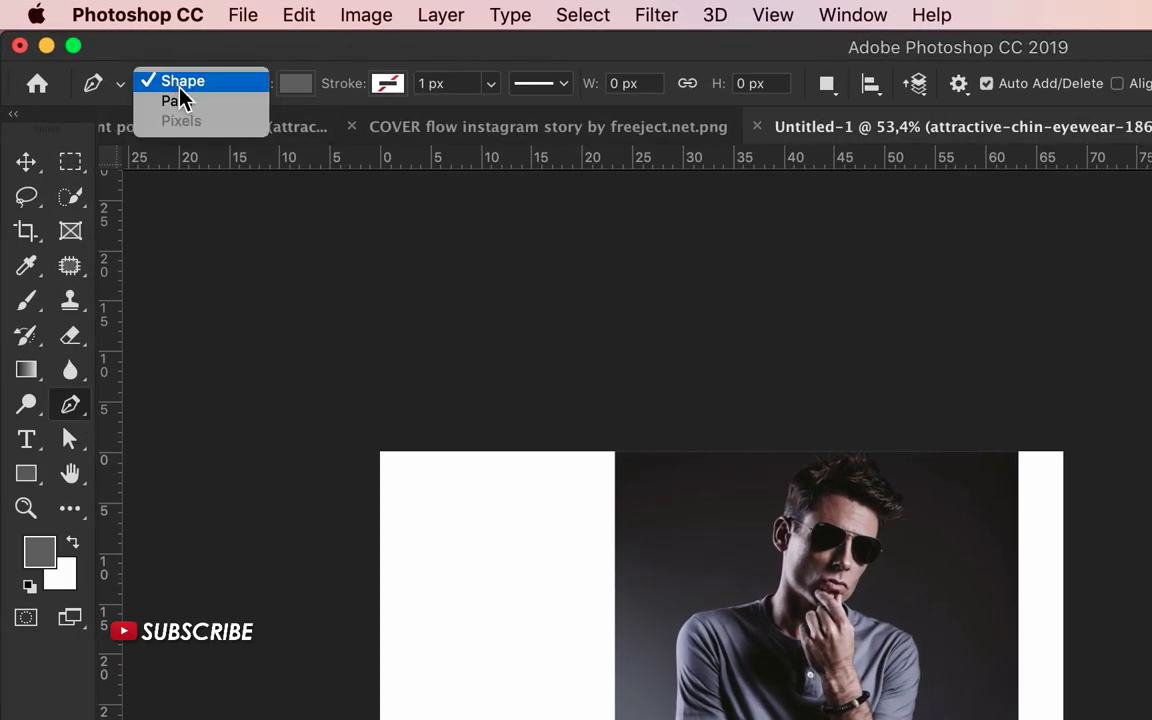
left_click(218, 88)
left_click(292, 86)
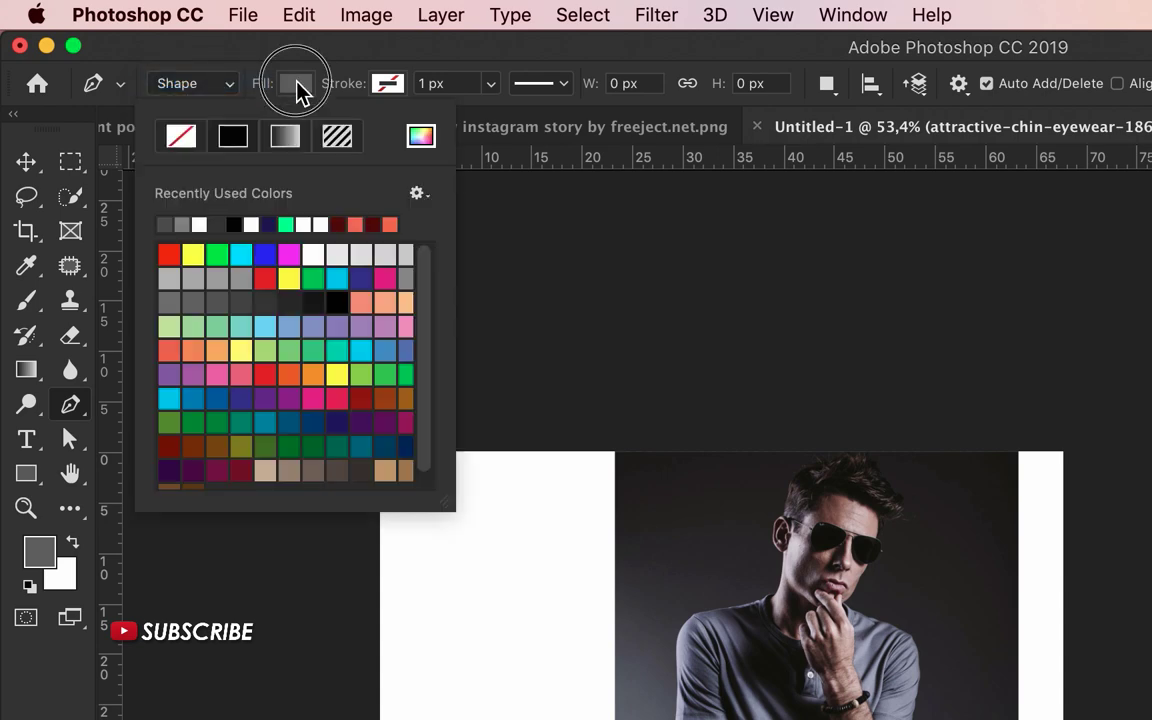
left_click(387, 86)
left_click(273, 136)
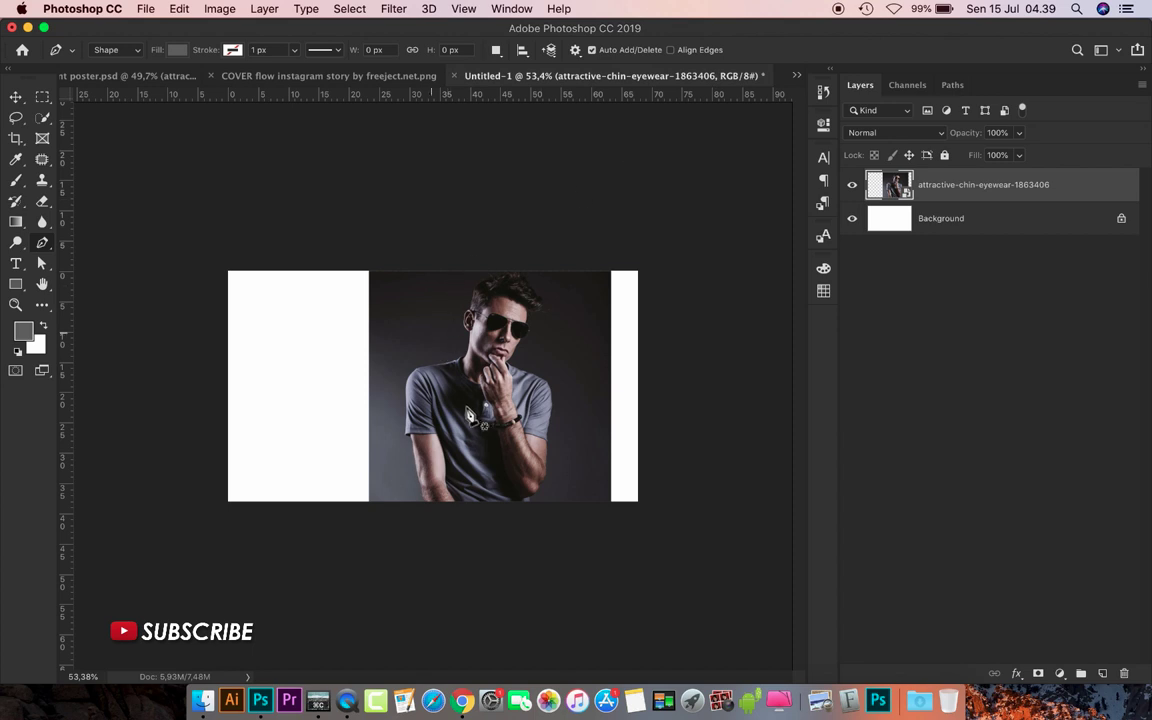
Draw a closed shape with a wavy right edge covering the canvas's left side.
scroll(378, 285, "up", 3)
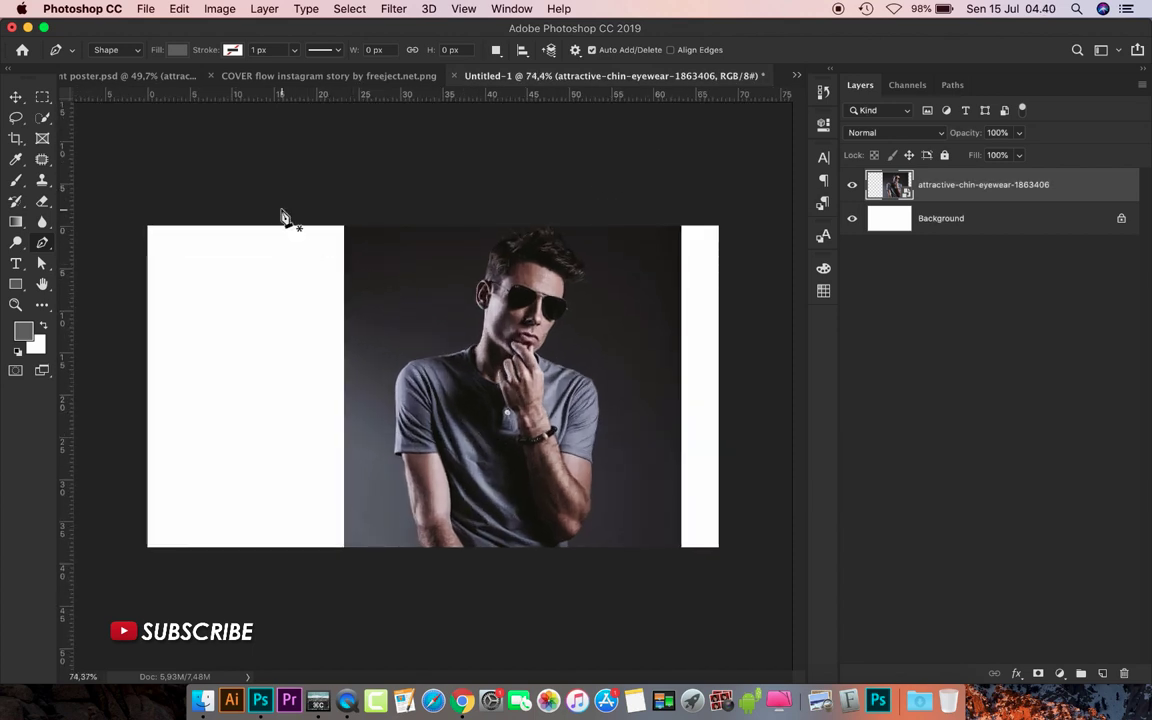
left_click_drag(279, 216, 315, 217)
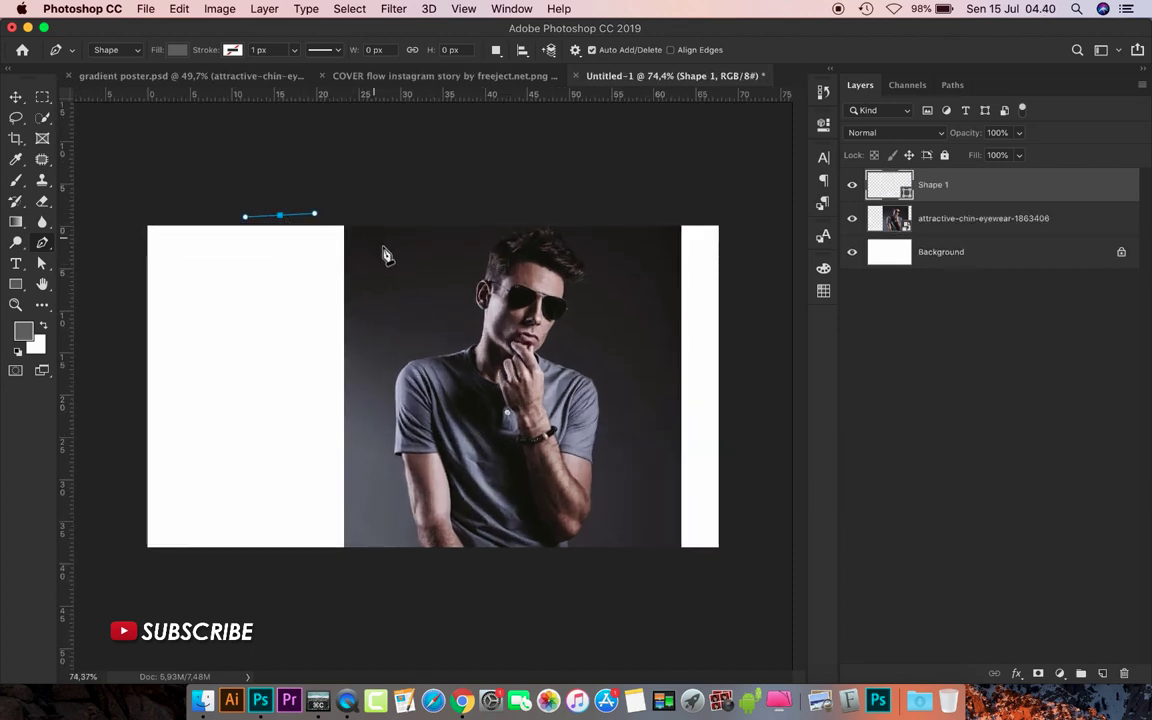
left_click_drag(389, 269, 417, 345)
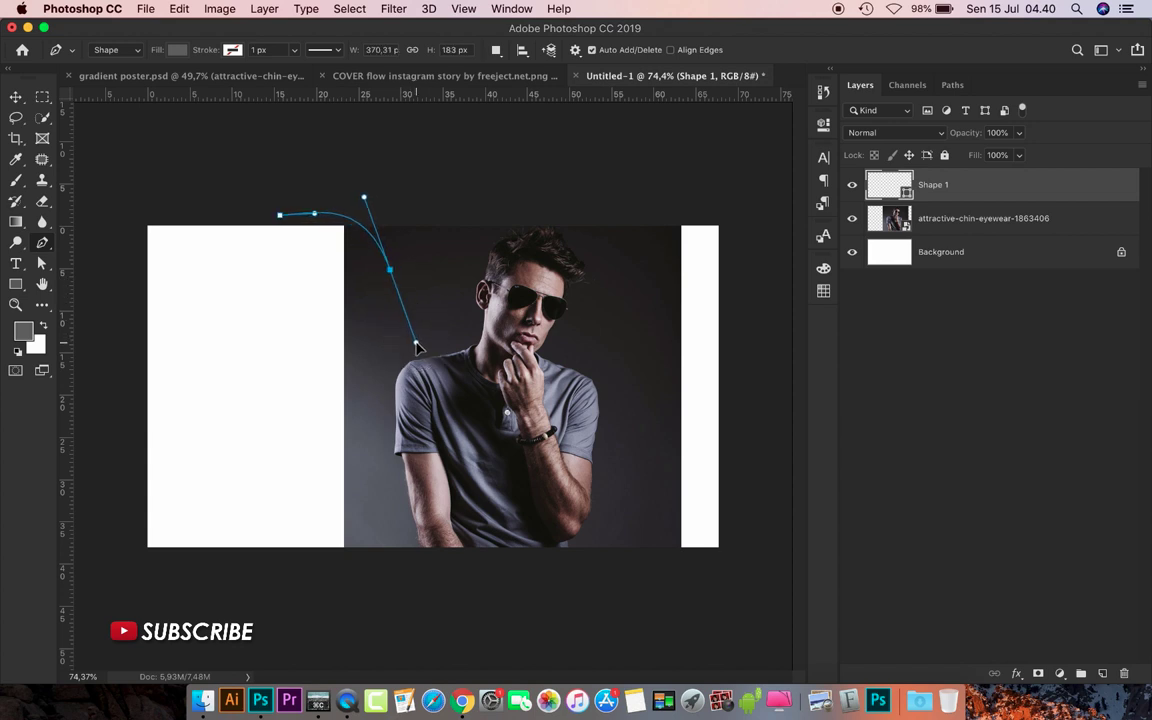
mouse_move(385, 472)
left_mouse_down()
mouse_move(442, 518)
mouse_move(436, 527)
left_mouse_up()
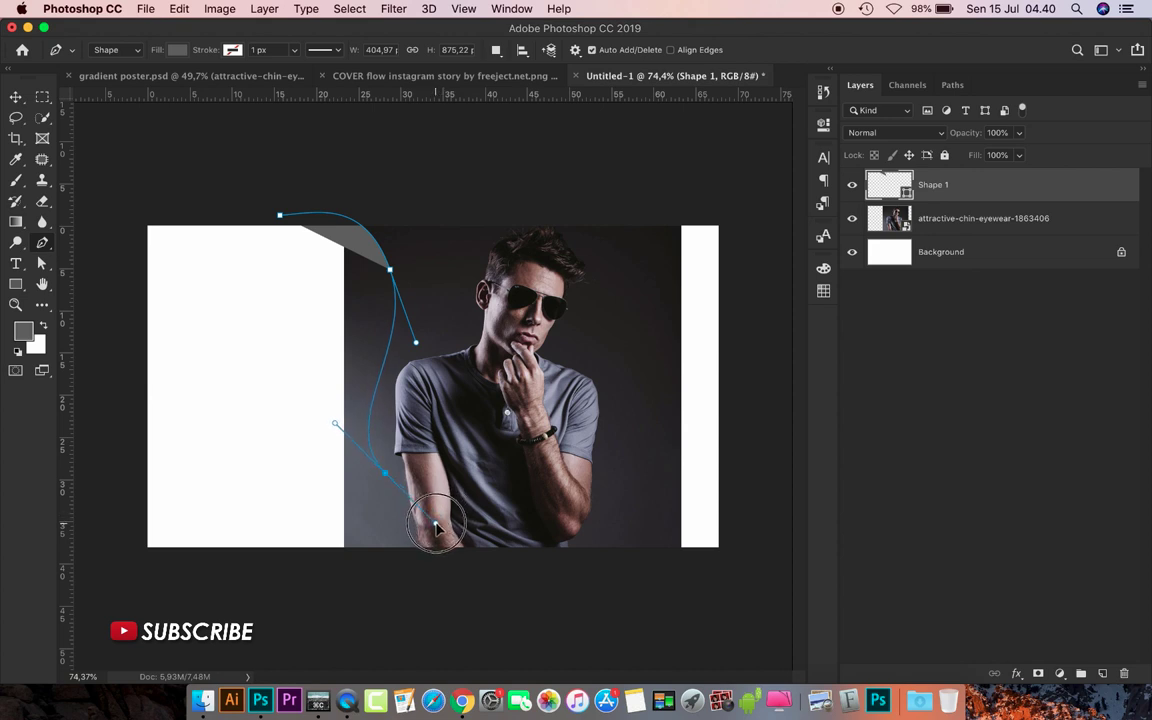
mouse_move(603, 564)
left_mouse_down()
mouse_move(675, 662)
mouse_move(551, 568)
left_mouse_up()
key("alt")
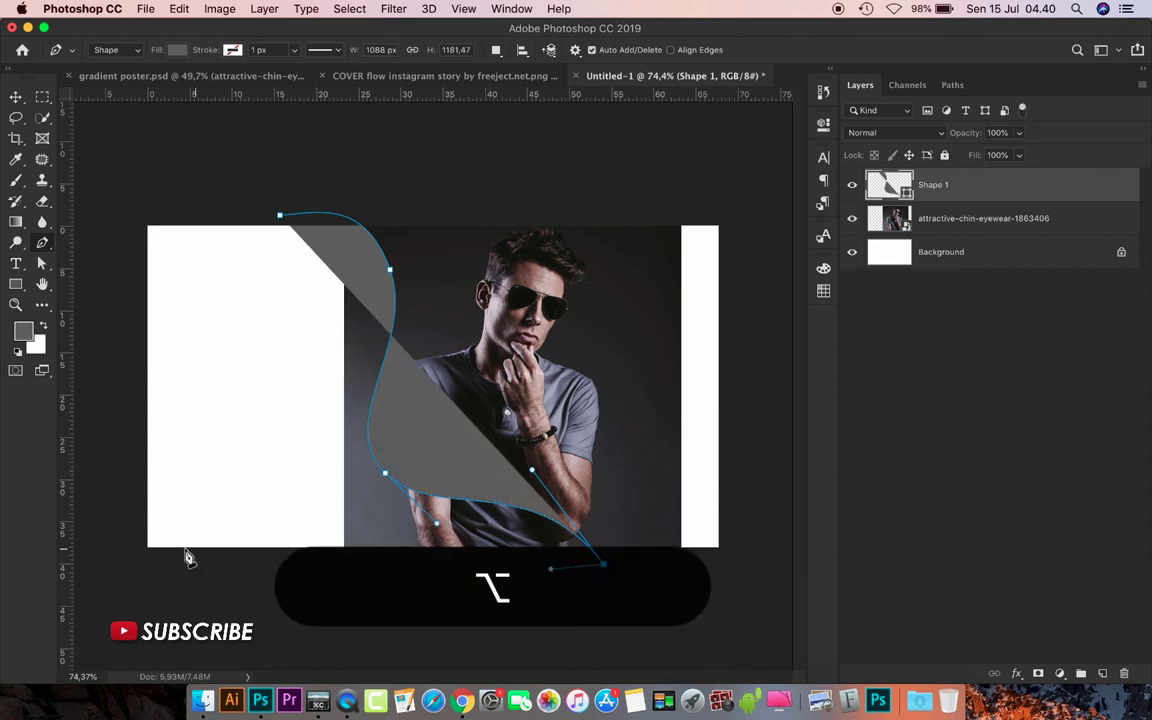
left_click(132, 555)
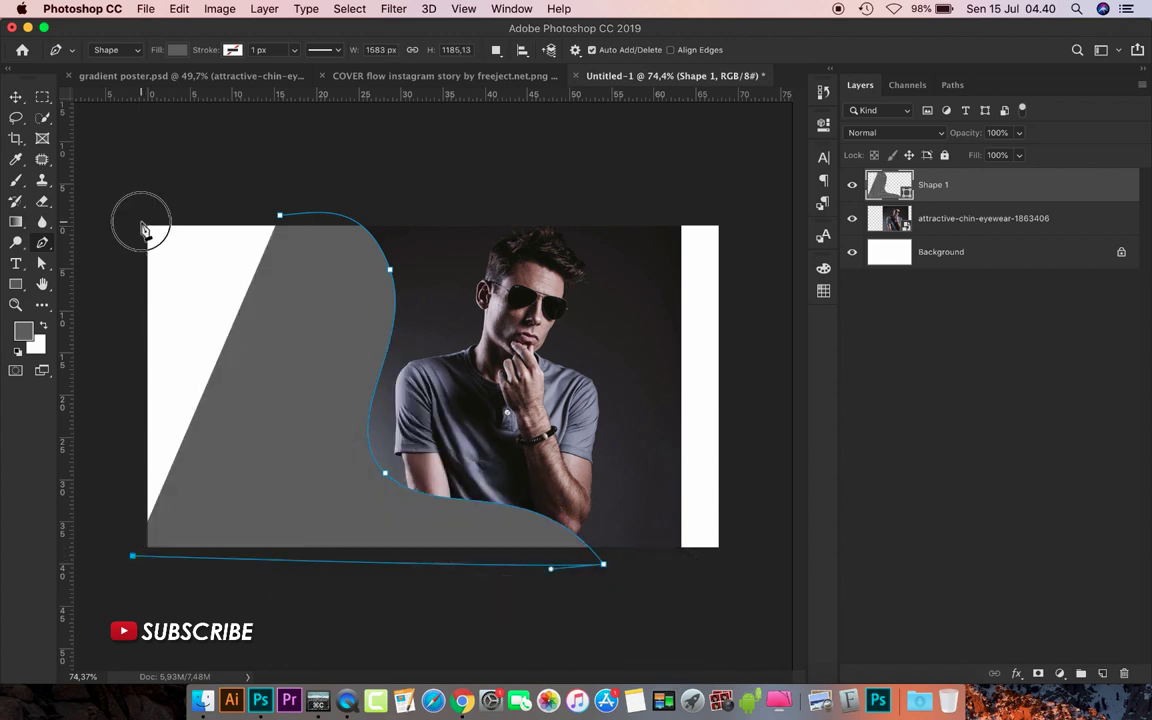
left_click(143, 229)
left_click(283, 224)
scroll(283, 226, "down", 1)
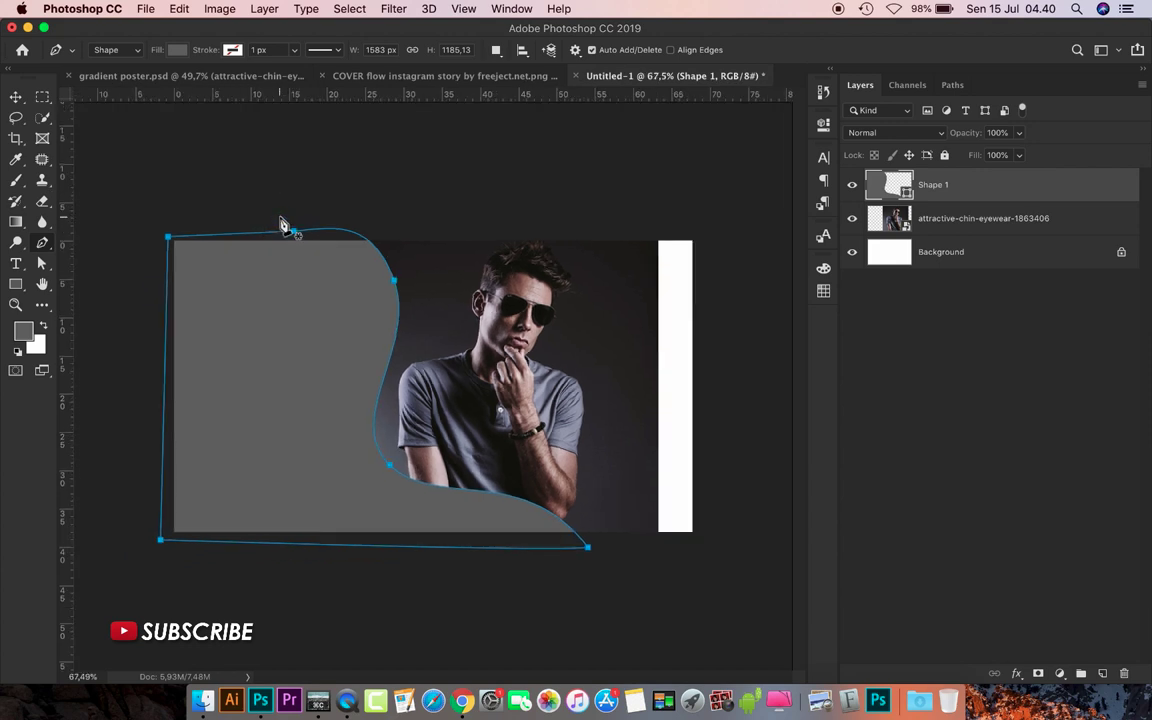
scroll(283, 226, "up", 1)
Add a new layer and draw a second wavy grey shape over the canvas's right edge.
left_click(990, 232)
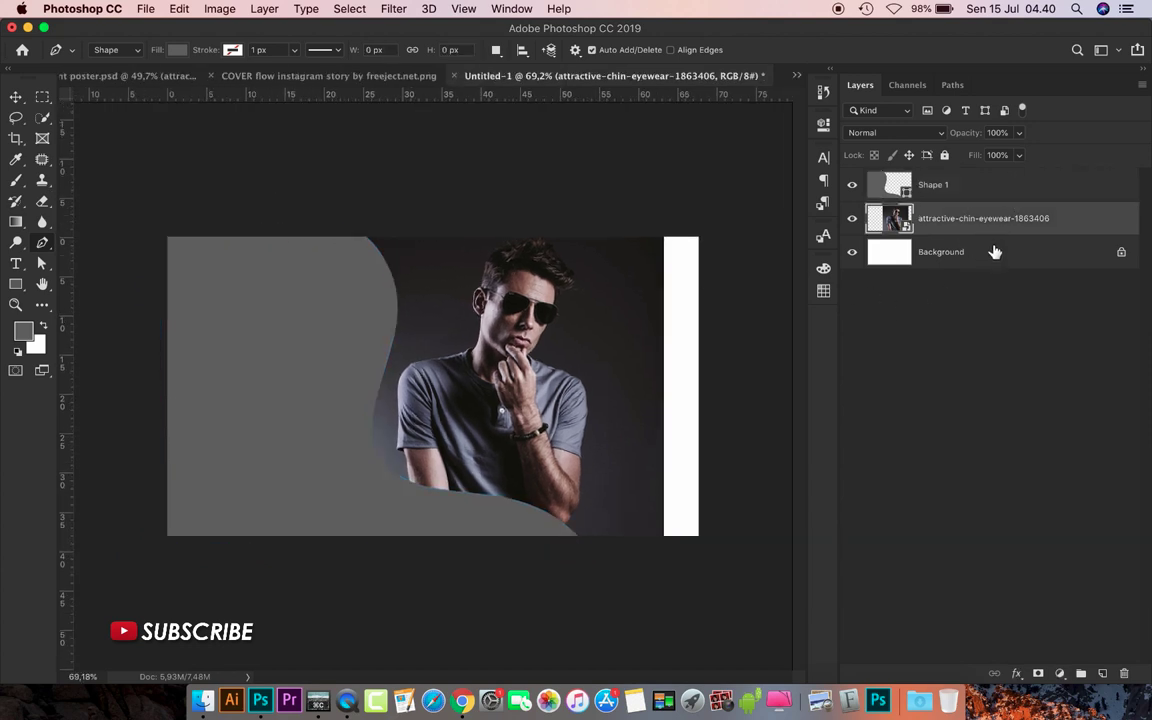
left_click(1102, 673)
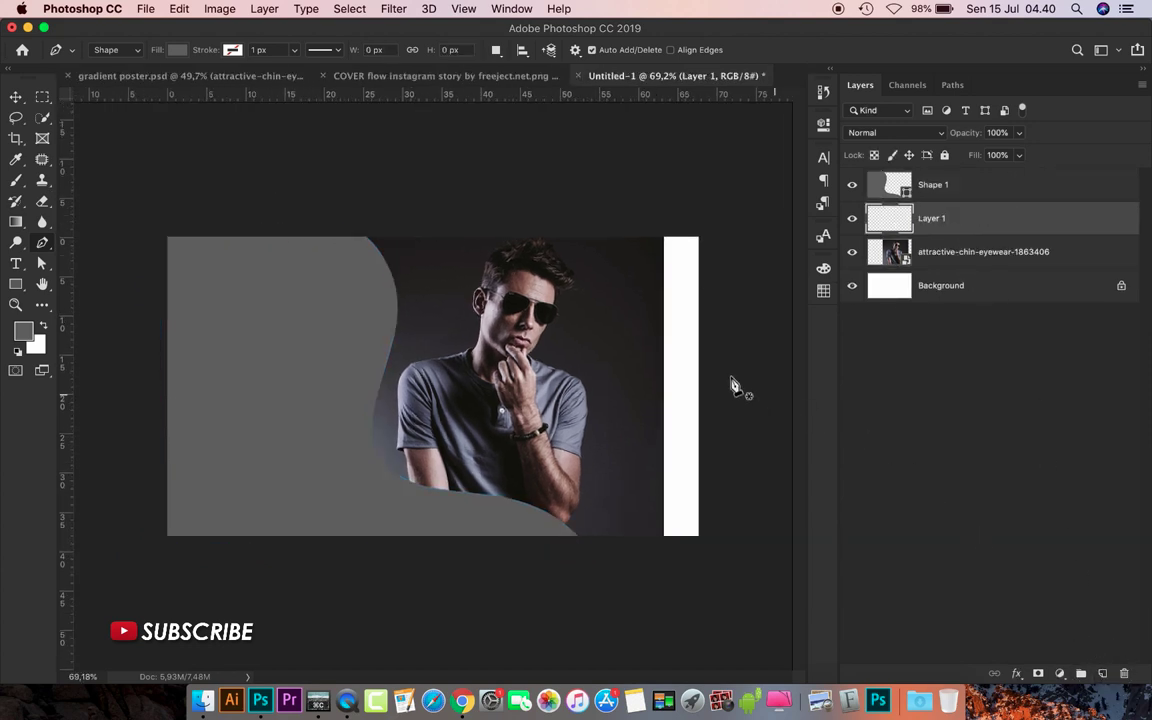
left_click(572, 213)
left_click_drag(630, 304, 620, 378)
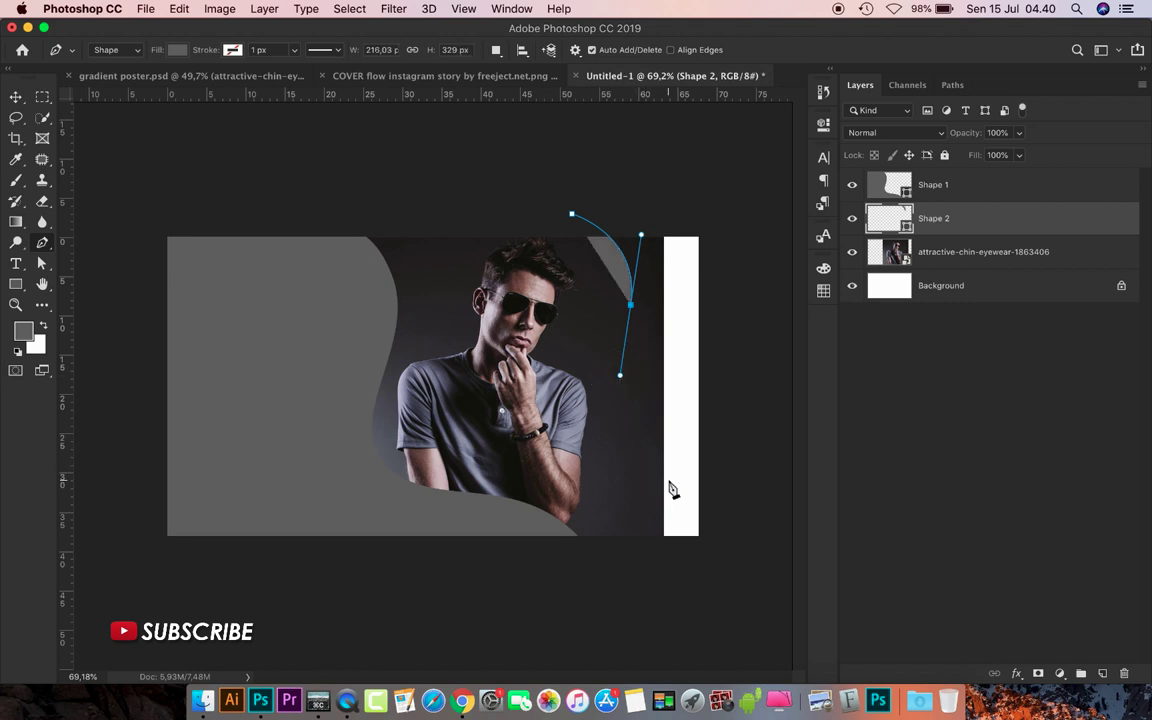
left_click_drag(668, 481, 774, 553)
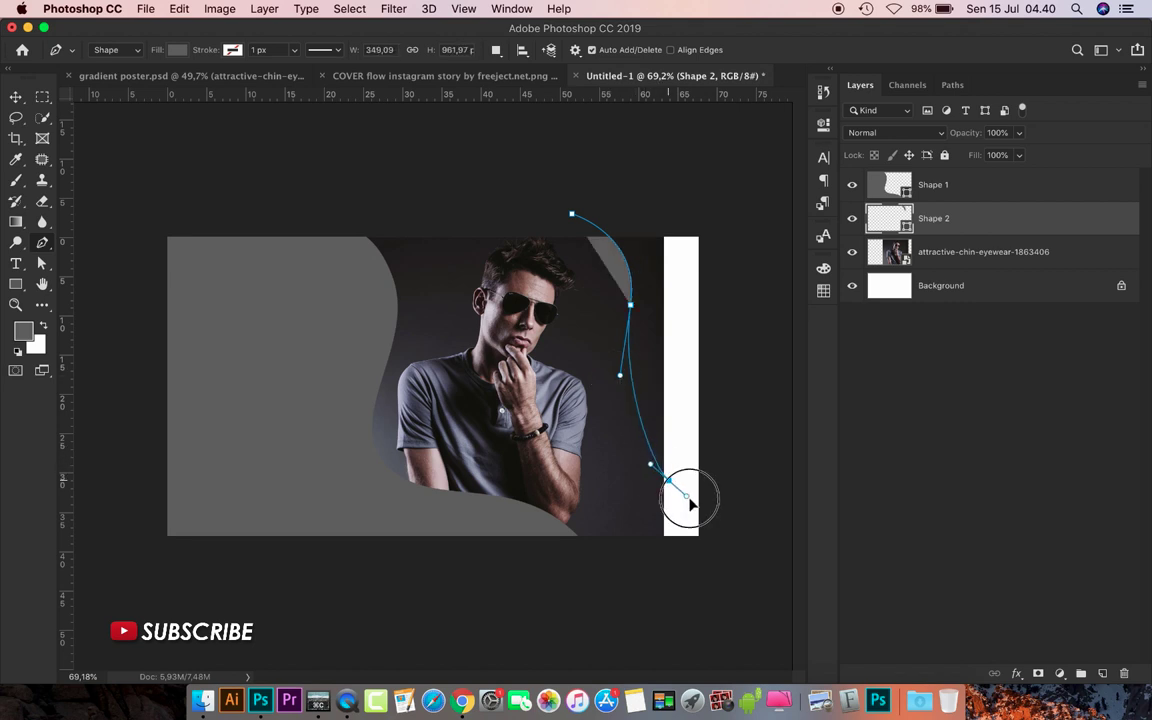
left_click(745, 535)
left_click(712, 224)
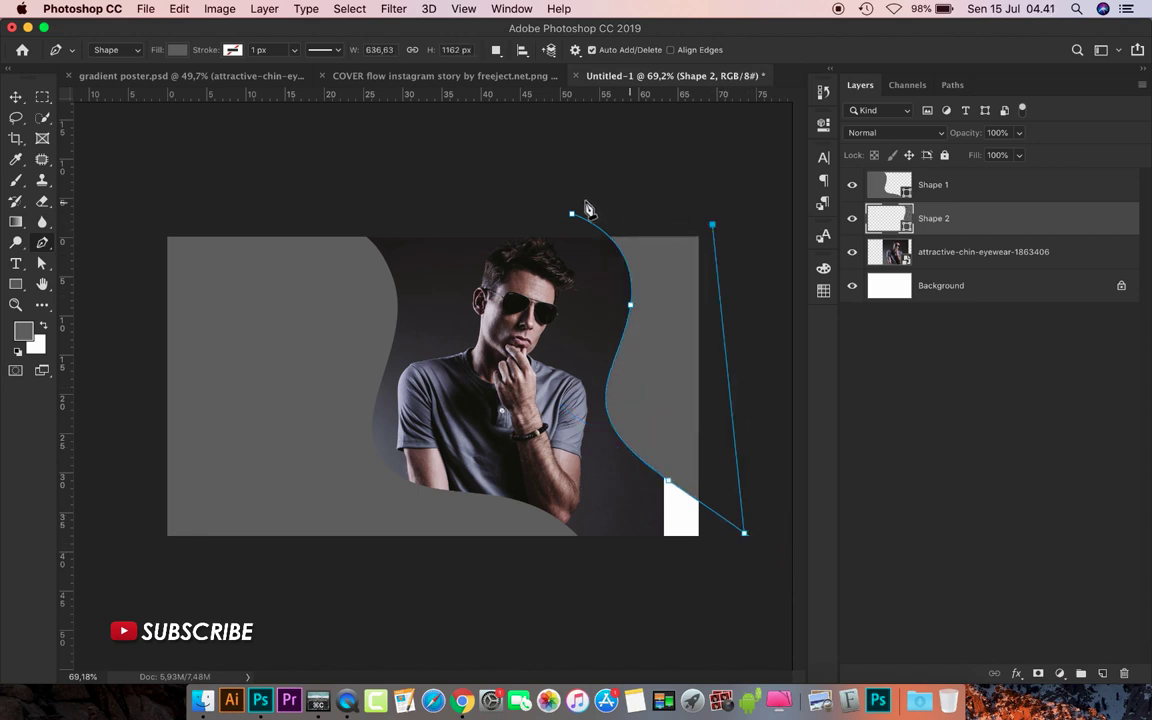
left_click(573, 216)
left_click(980, 254)
Add a new layer and set the shape fill to a grey sampled from the canvas.
left_click(1103, 676)
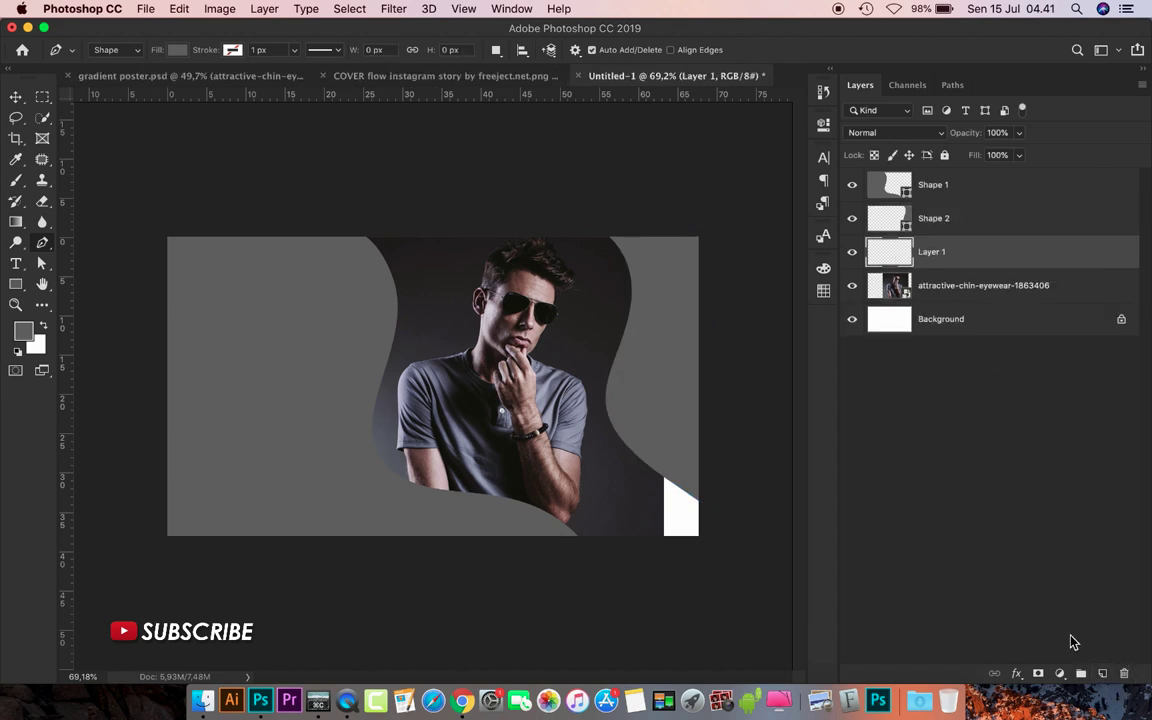
left_click(177, 50)
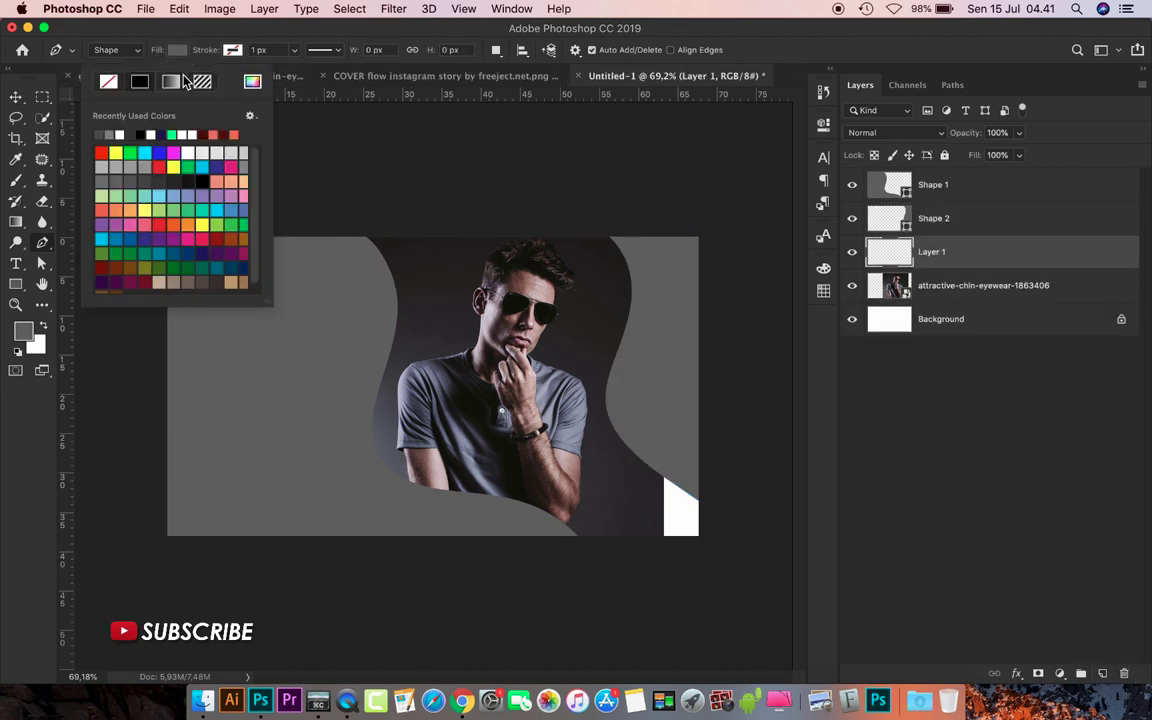
left_click(252, 86)
mouse_move(599, 352)
left_mouse_down()
mouse_move(570, 326)
mouse_move(530, 400)
left_mouse_up()
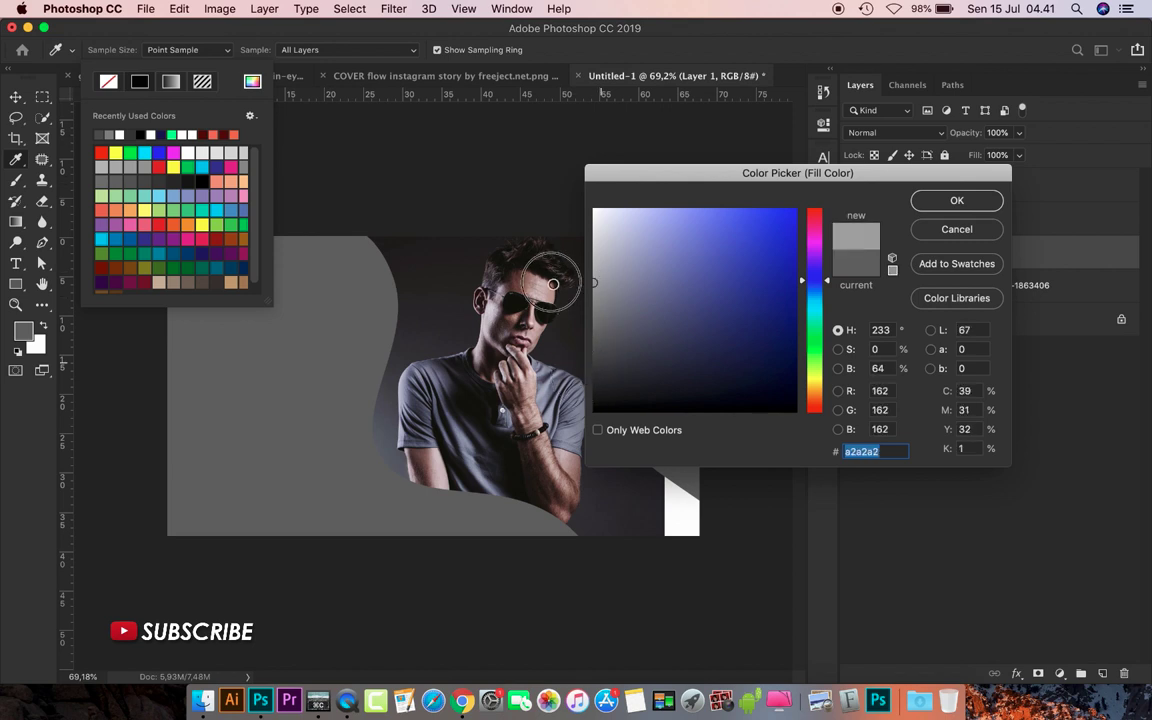
left_click(957, 203)
left_click(807, 49)
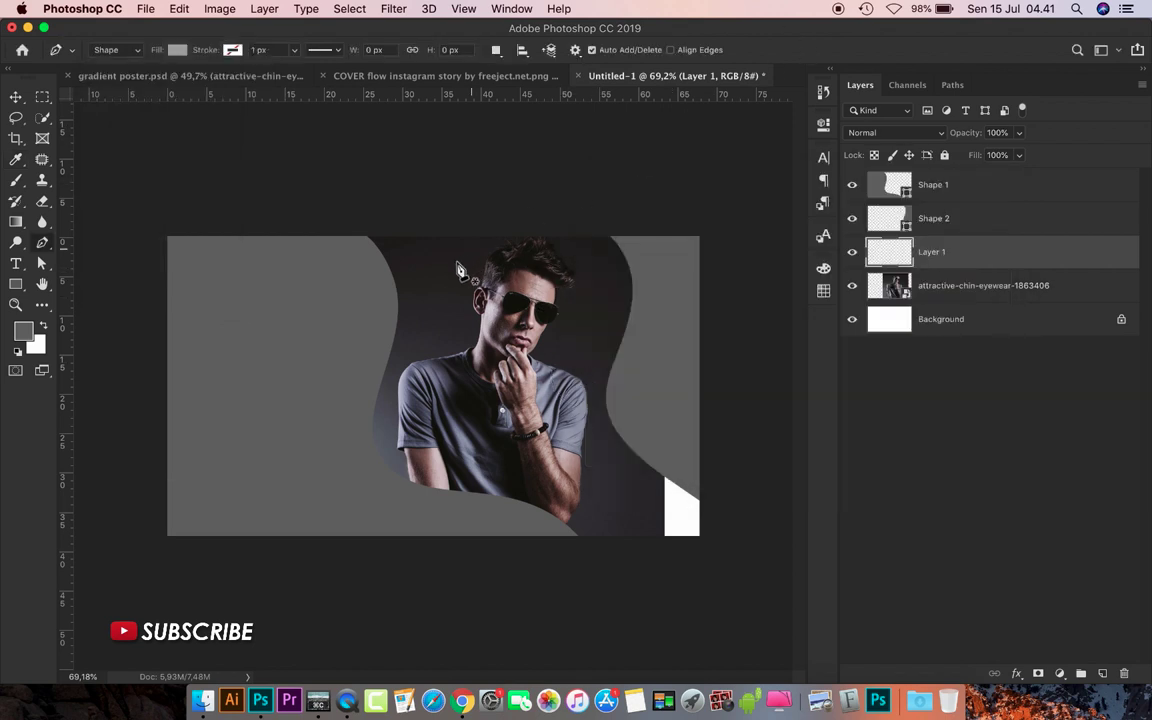
Draw light grey Shape 3 sweeping under the man's chest to the bottom-right corner.
left_click(367, 240)
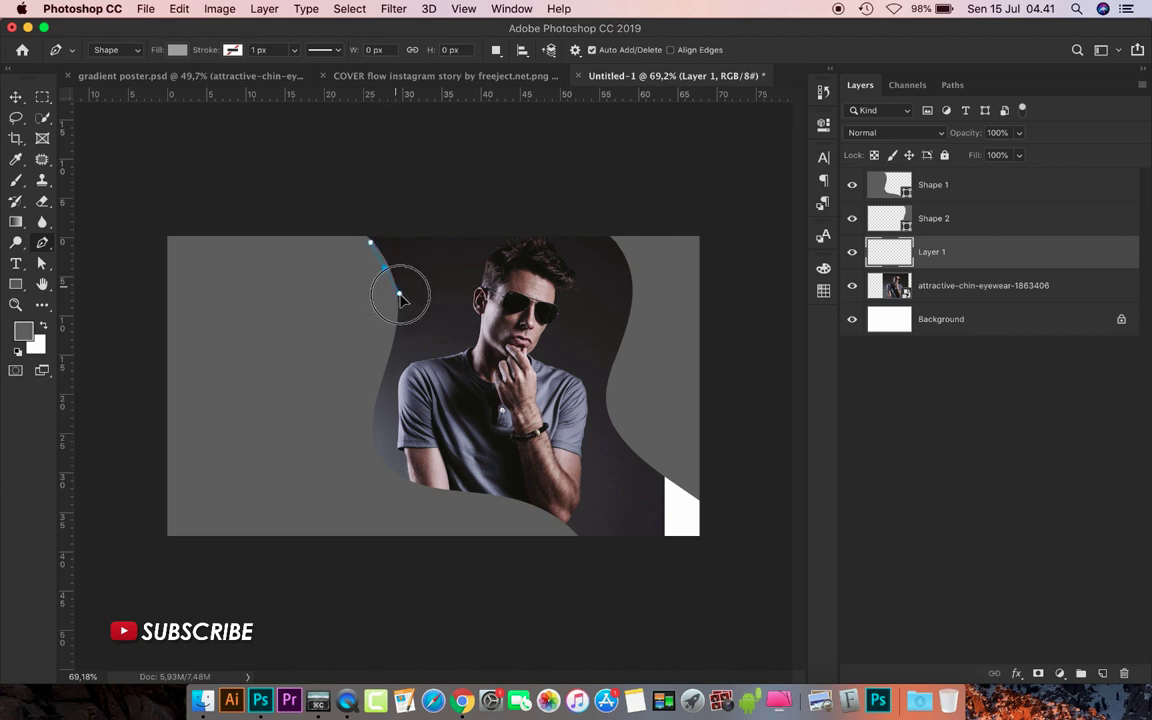
left_click(401, 295)
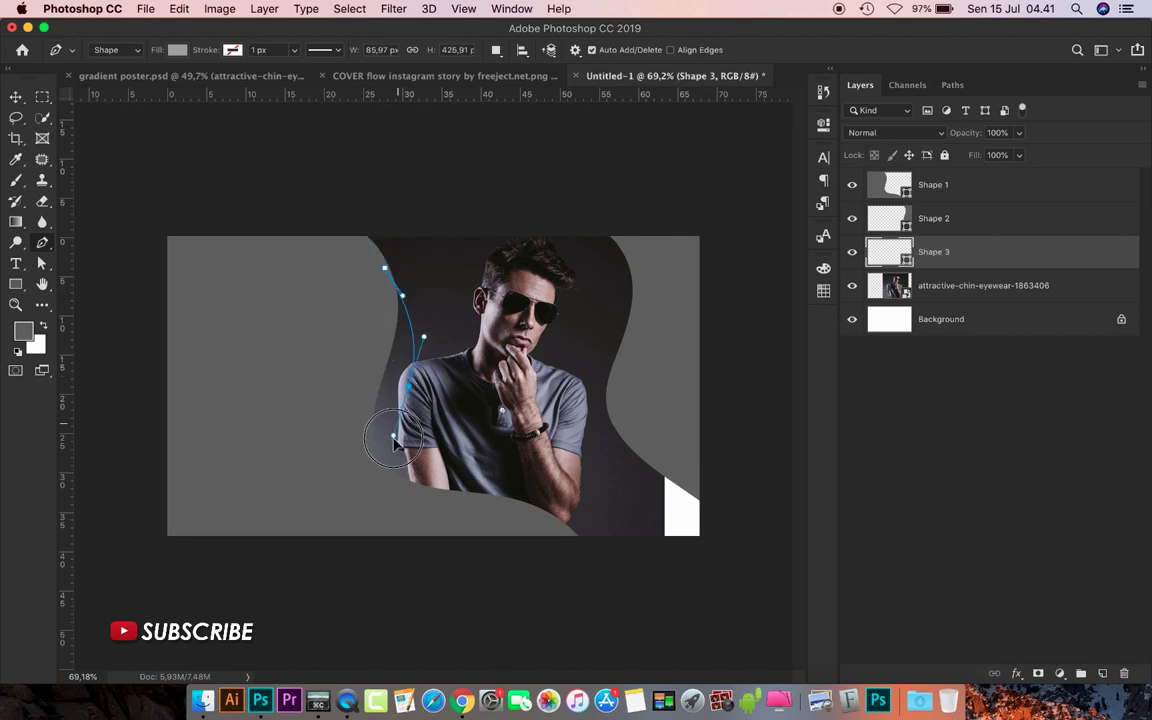
left_click(398, 446)
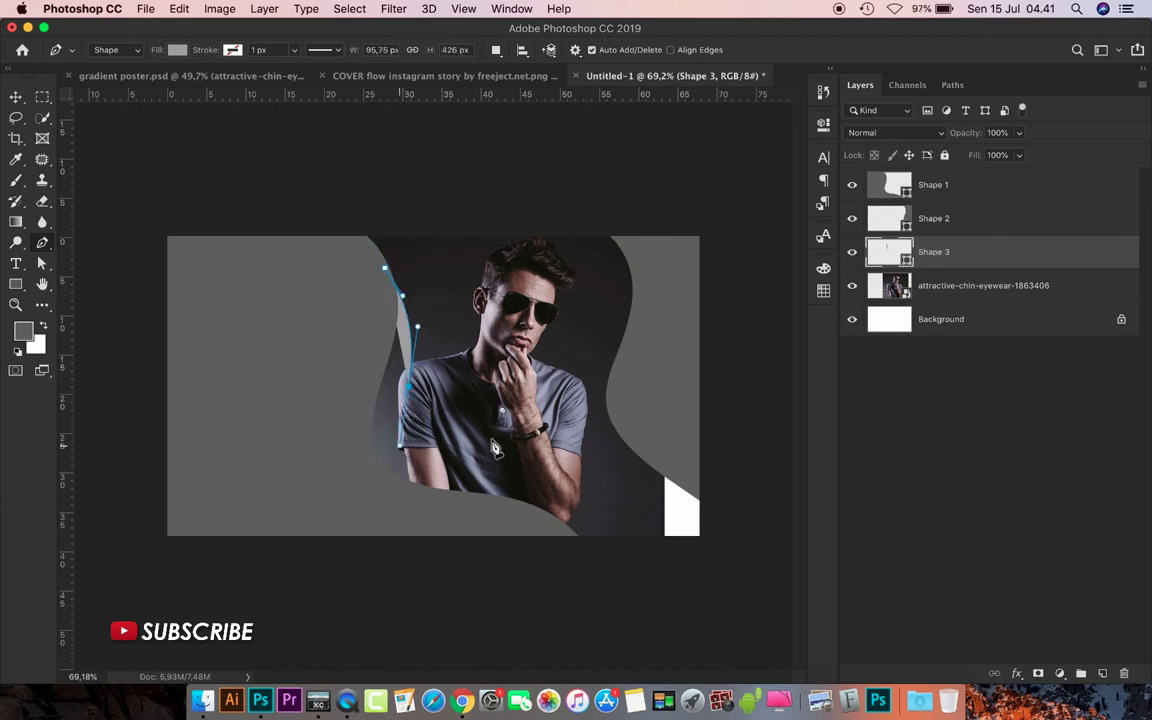
left_click_drag(530, 437, 602, 426)
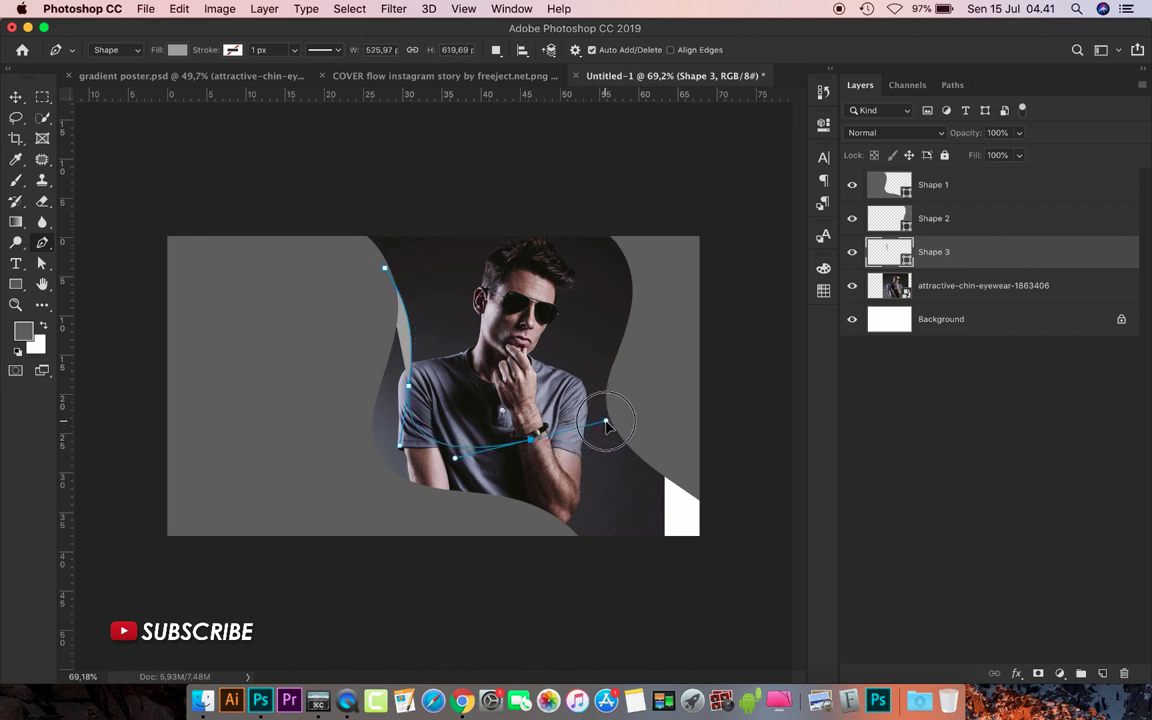
left_click(611, 423)
left_click_drag(730, 527, 756, 576)
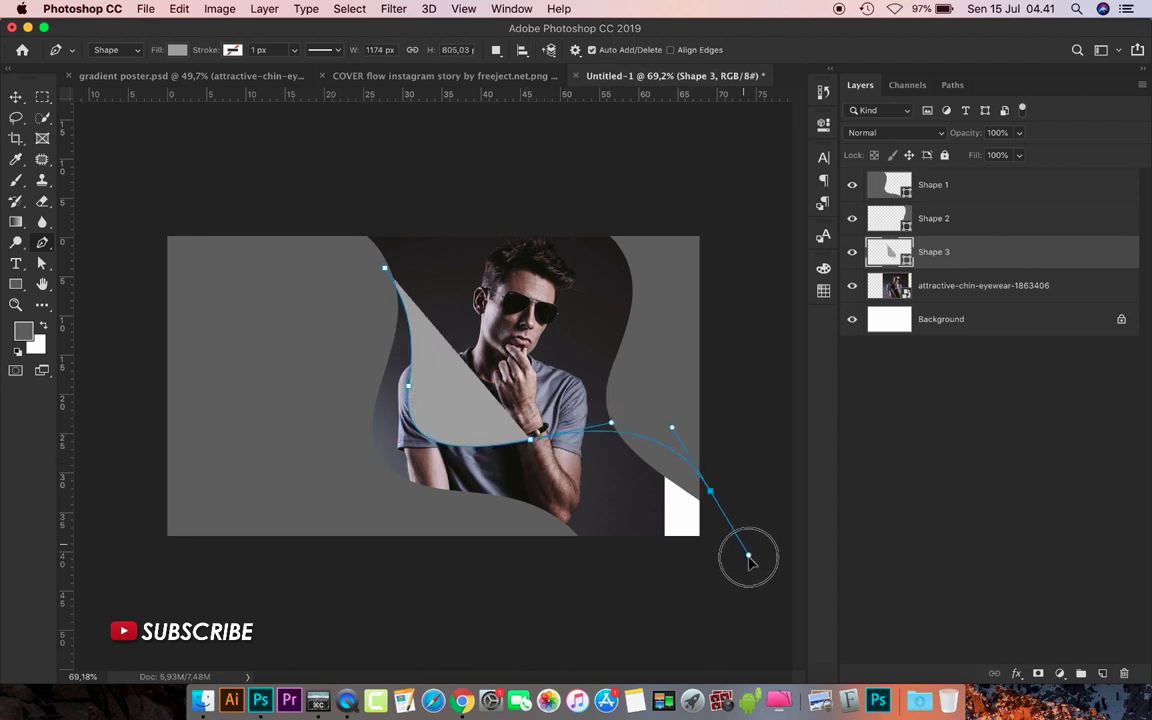
left_click(555, 548)
left_click_drag(358, 462, 340, 413)
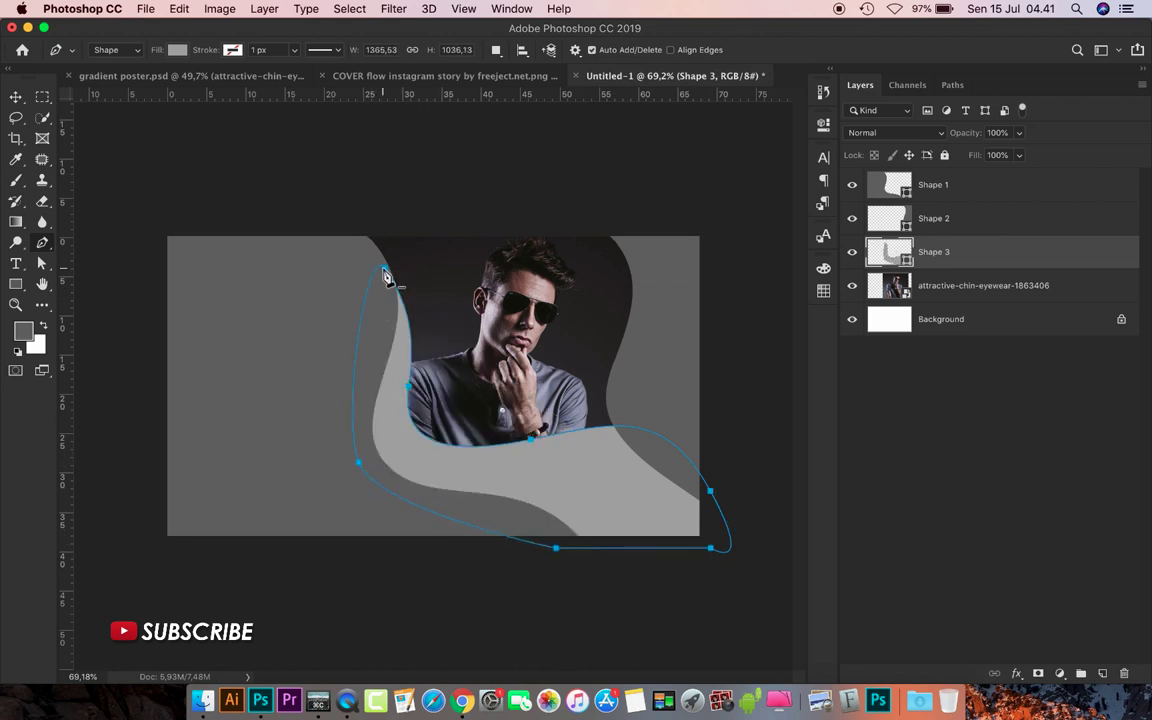
left_click(1016, 292)
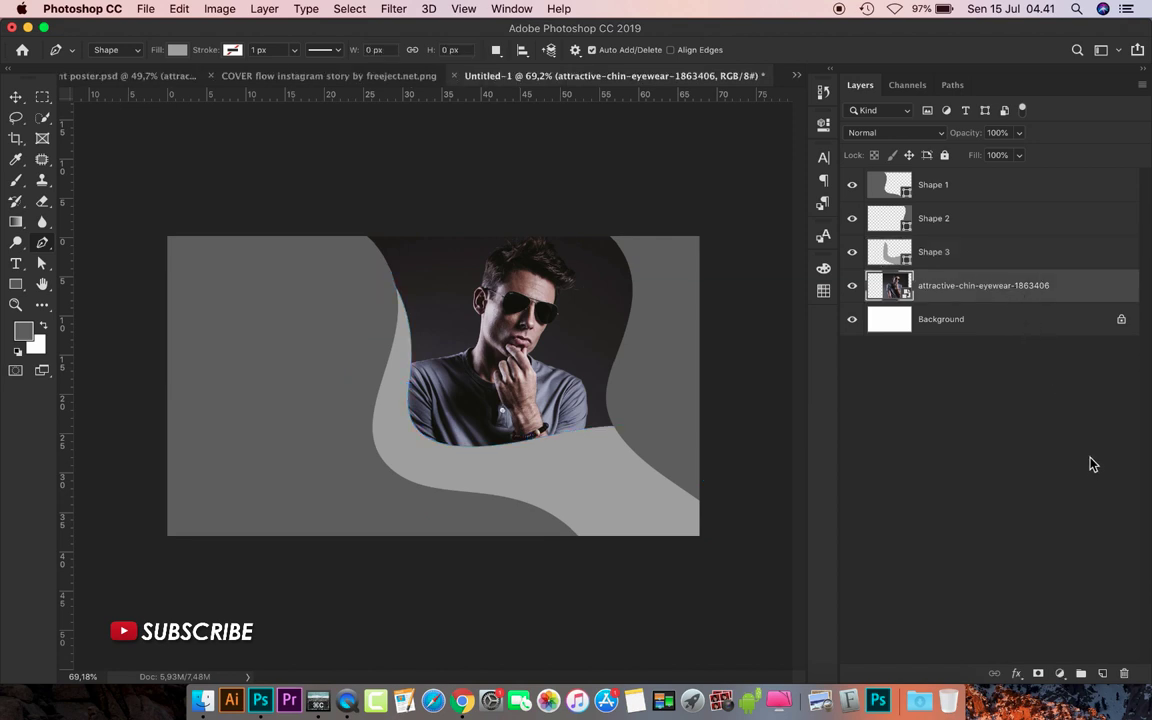
left_click(1102, 676)
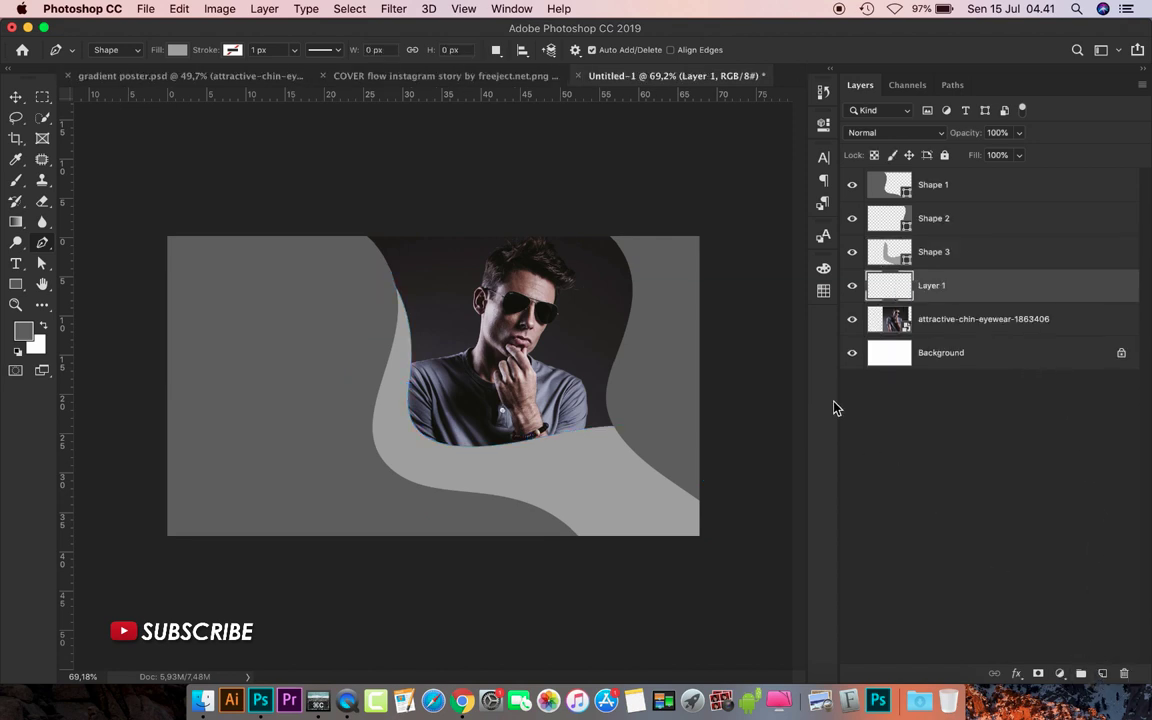
Draw a light grey wavy Shape 4 curving around the man's head at top right.
left_click(614, 410)
mouse_move(611, 336)
left_mouse_down()
mouse_move(624, 288)
mouse_move(623, 298)
left_mouse_up()
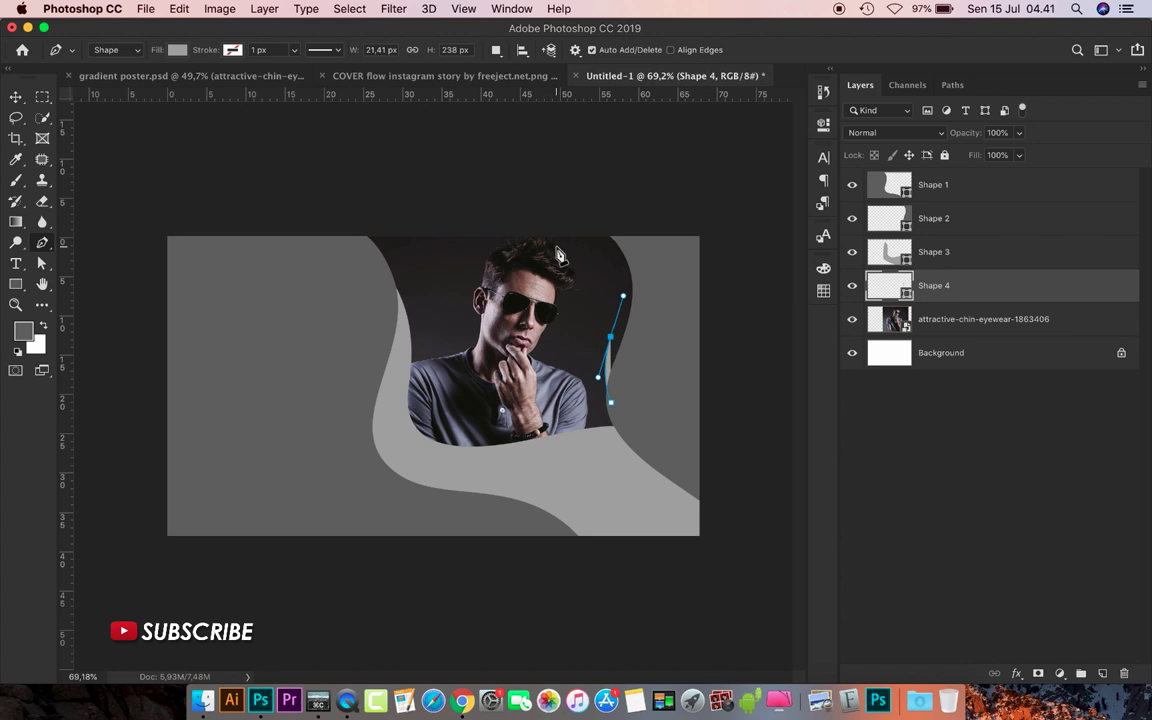
left_click_drag(529, 261, 465, 280)
left_click_drag(448, 200, 448, 187)
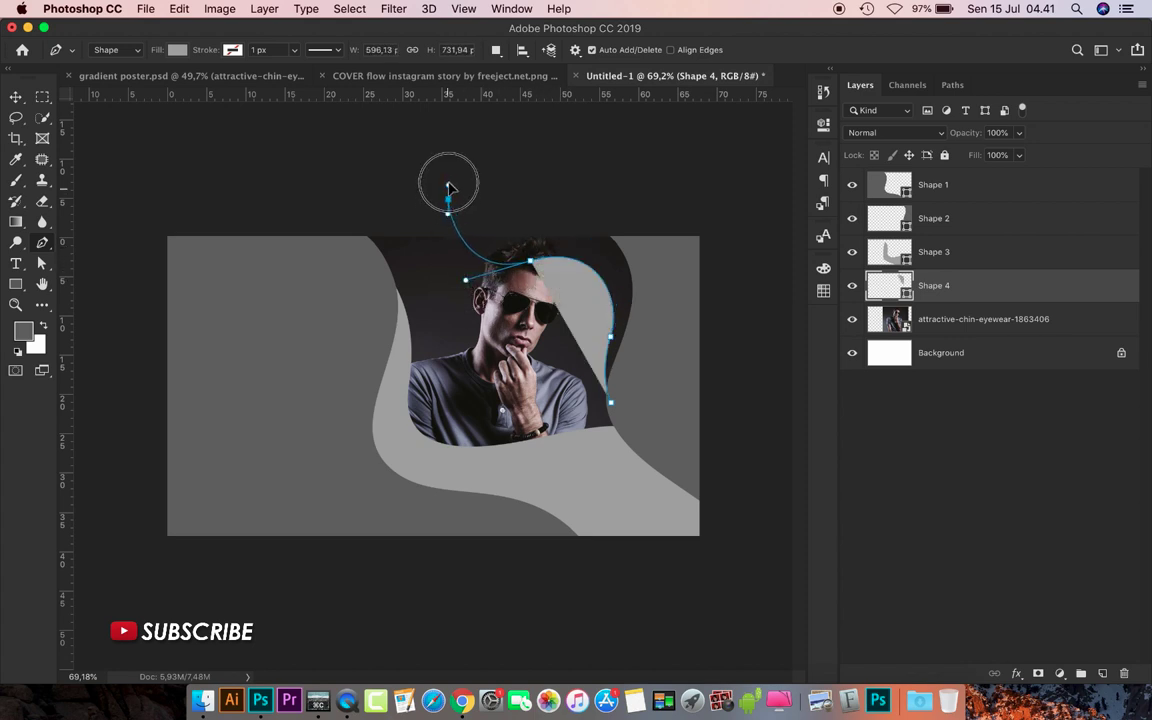
left_click(646, 201)
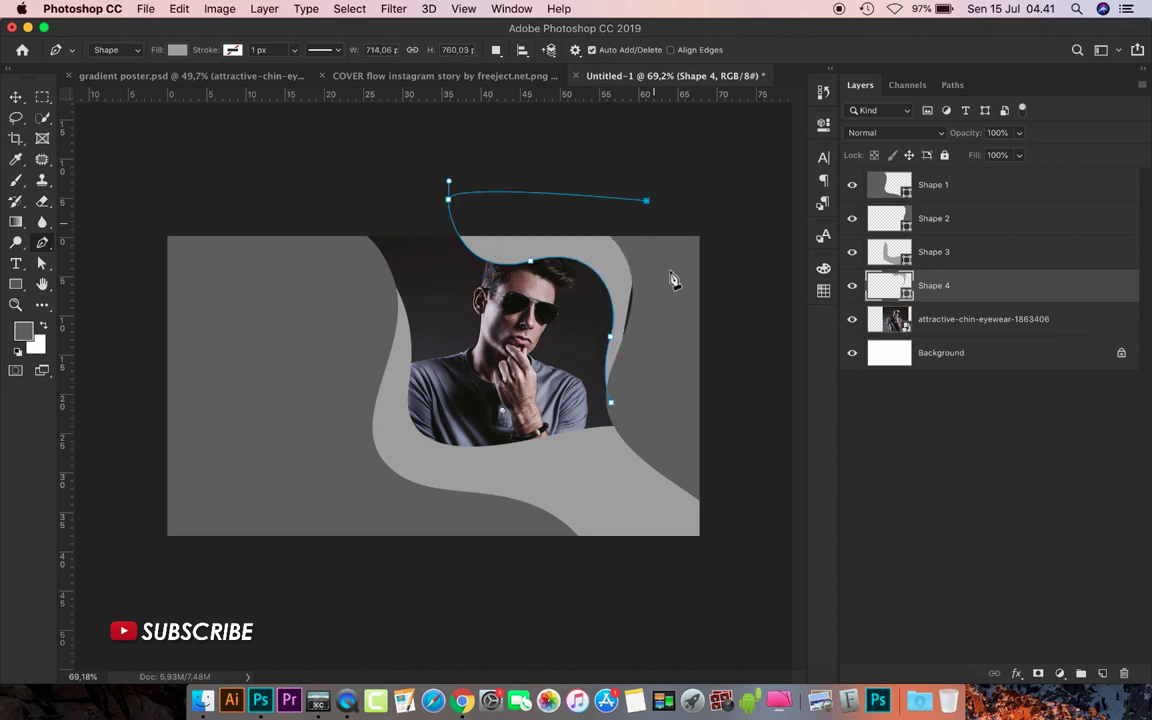
left_click(657, 350)
left_click(611, 404)
left_click(984, 324)
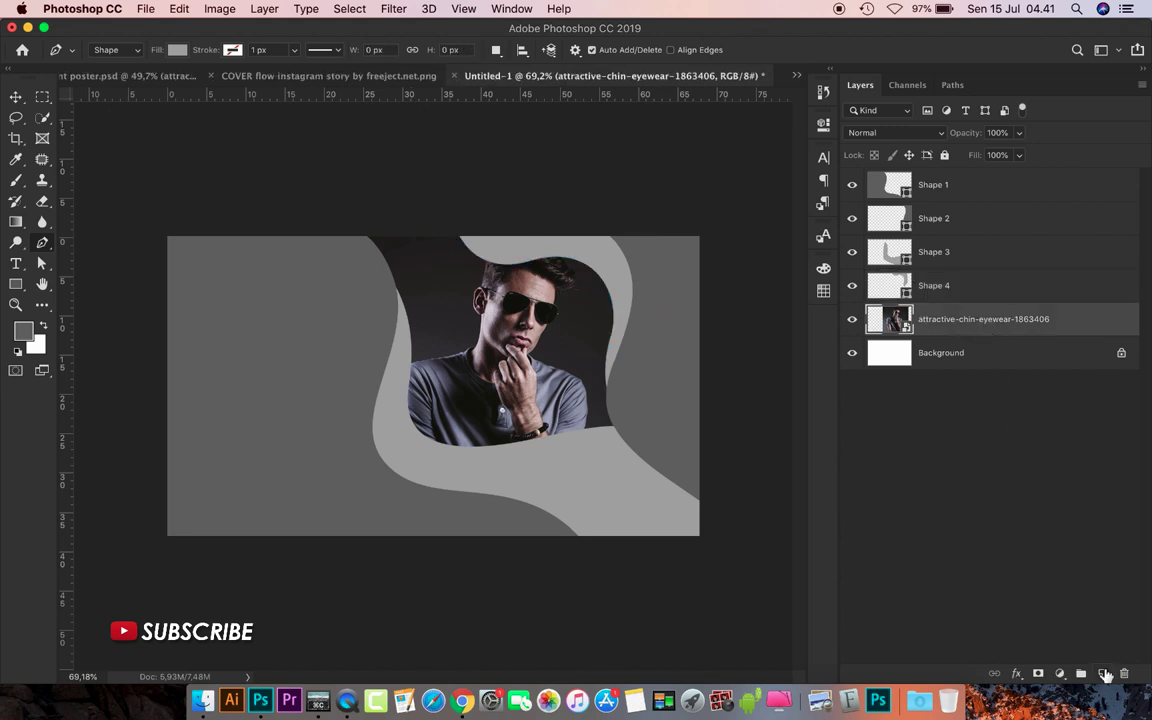
On a new layer, draw a small grey teardrop Shape 5 over the man's shoulder.
left_click(1104, 675)
scroll(493, 386, "up", 3)
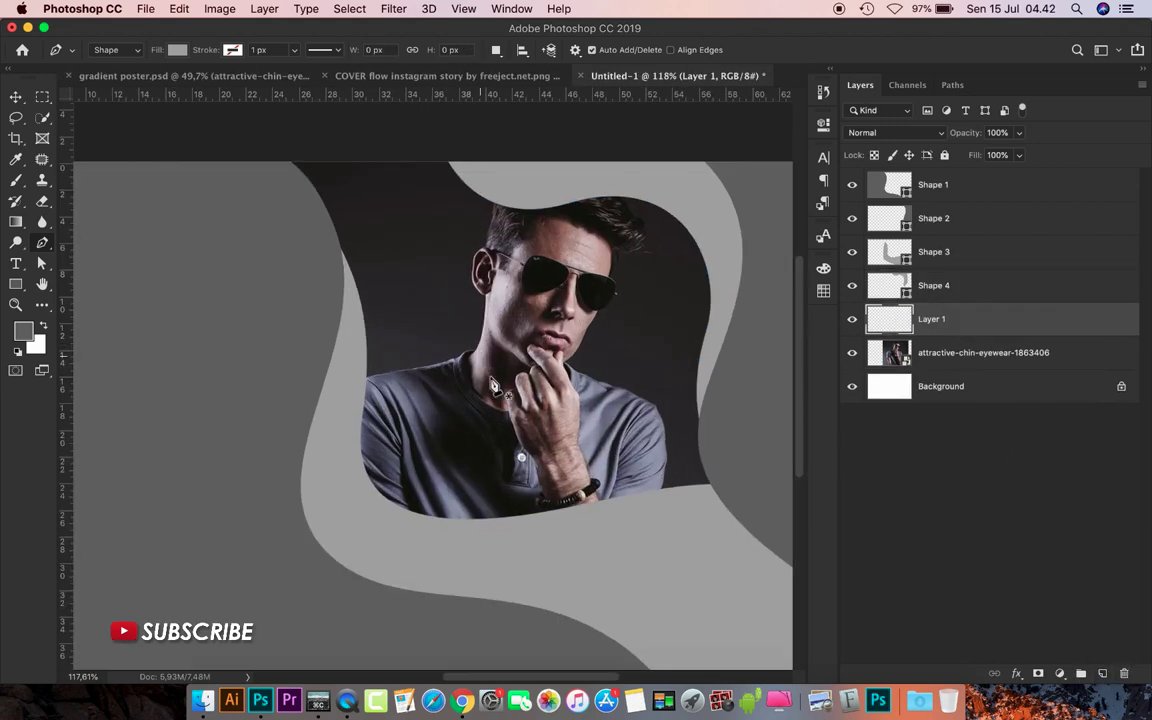
left_click_drag(499, 403, 480, 386)
left_click_drag(451, 315, 449, 271)
left_click_drag(419, 349, 426, 404)
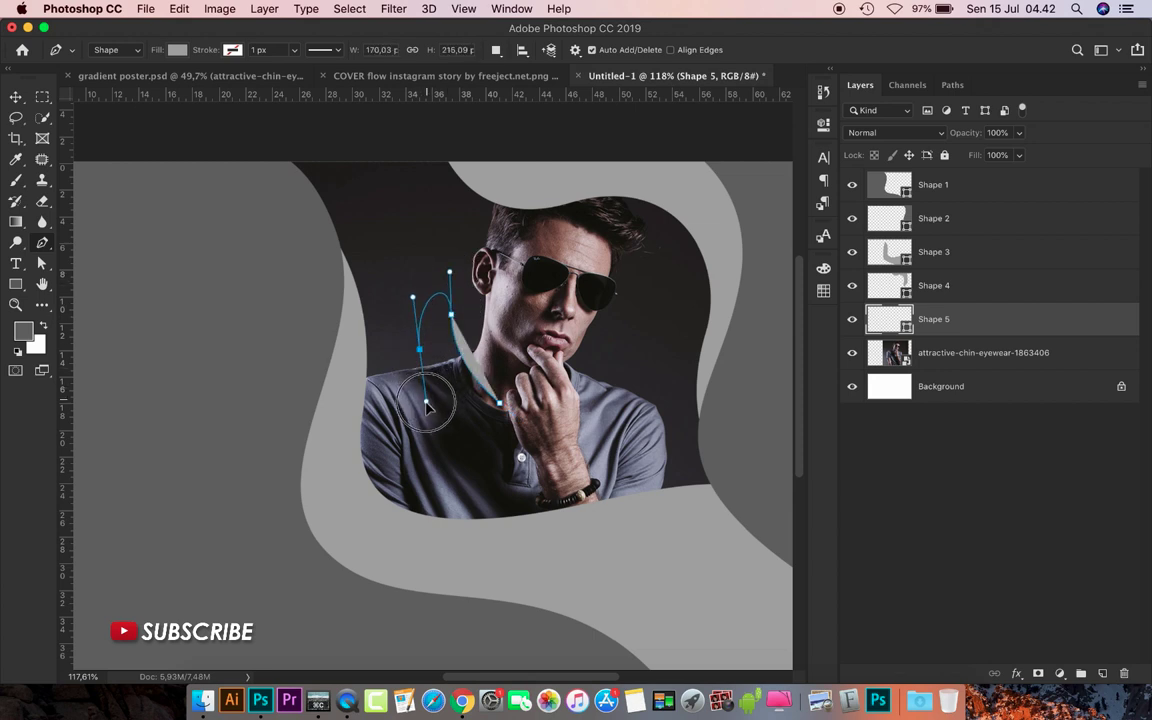
left_click(500, 405)
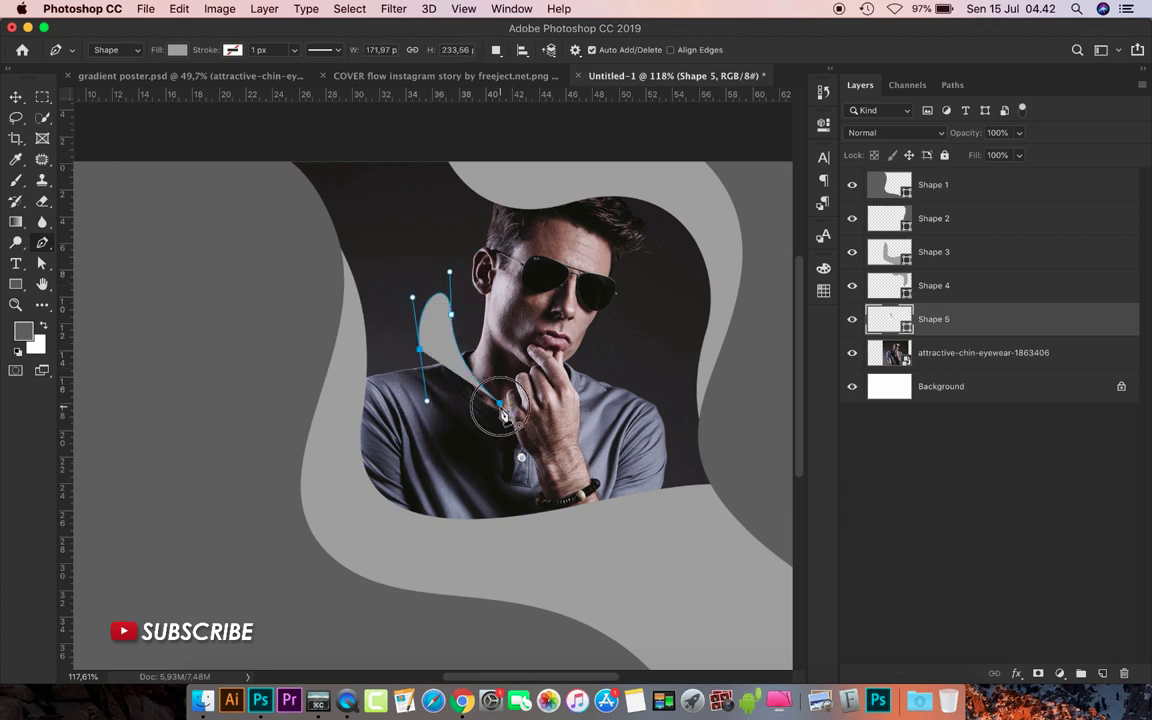
left_click_drag(501, 405, 522, 380)
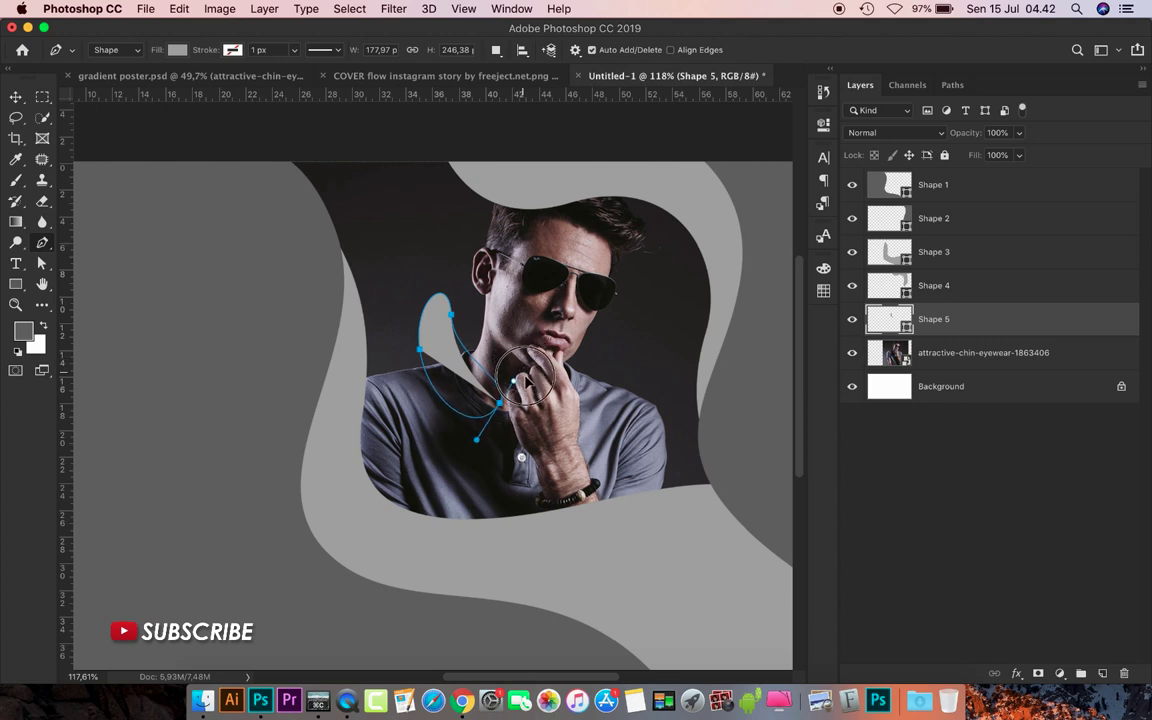
left_click_drag(522, 380, 529, 378)
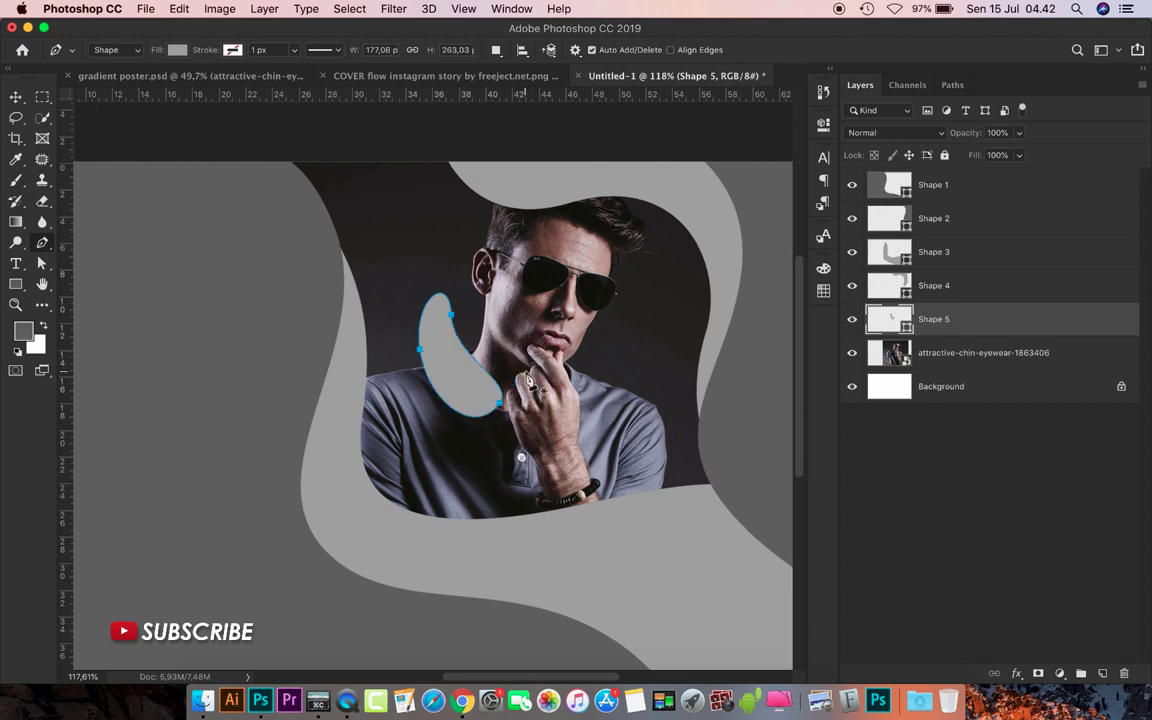
scroll(147, 170, "down", 3)
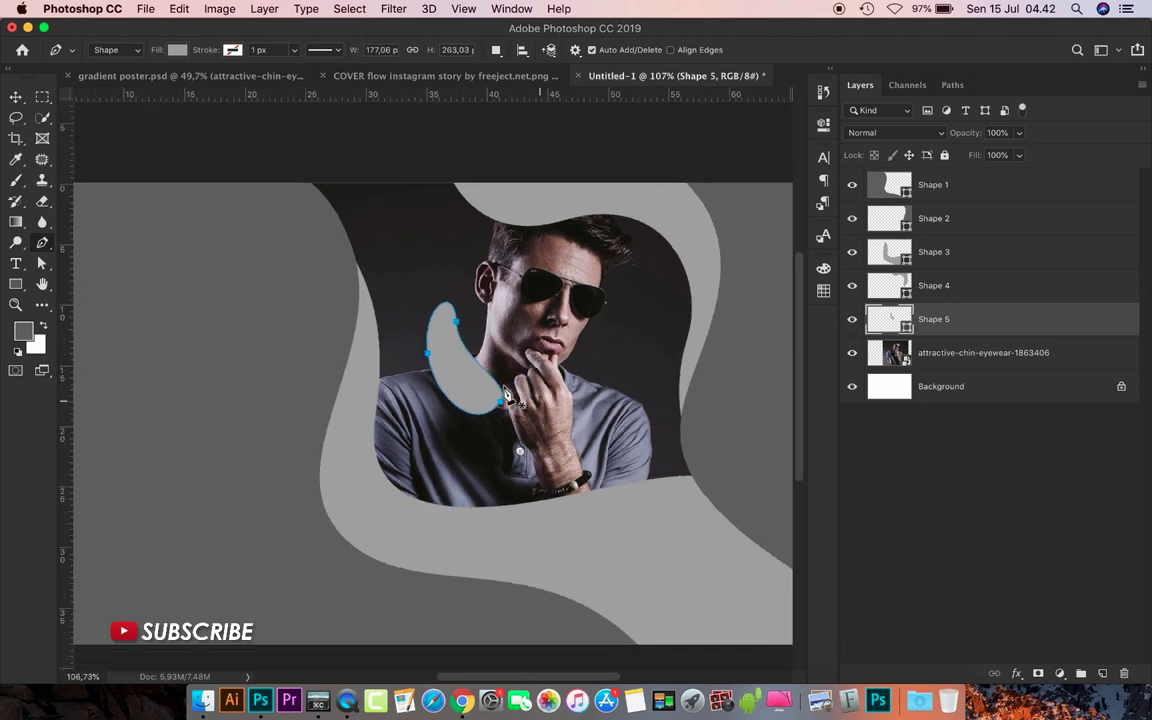
key("v")
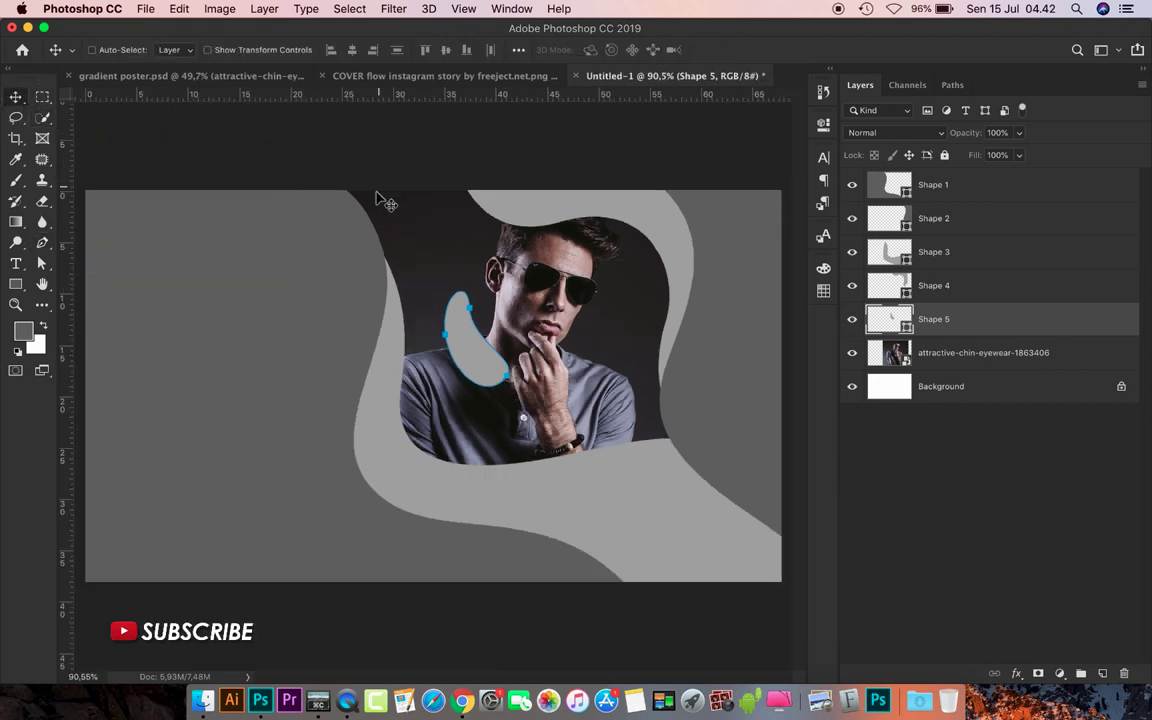
Unzip the Basic Gradients Pack by freeject.net and open its .grd file in Photoshop.
left_click(202, 695)
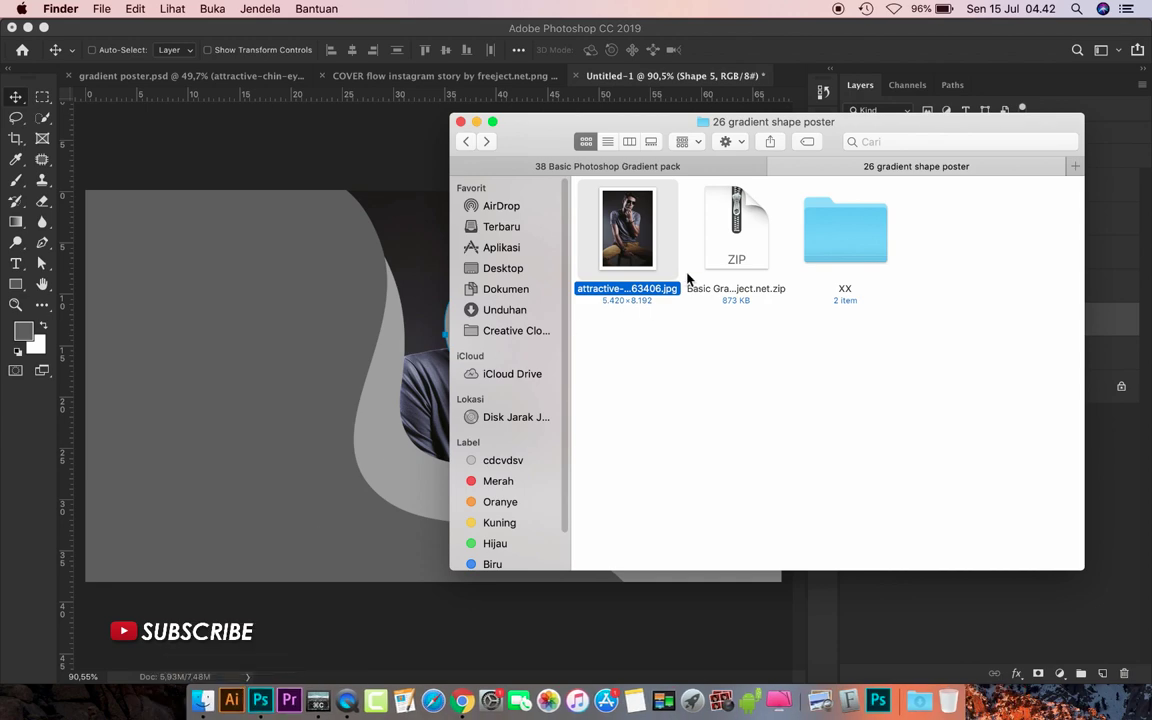
left_click(713, 254)
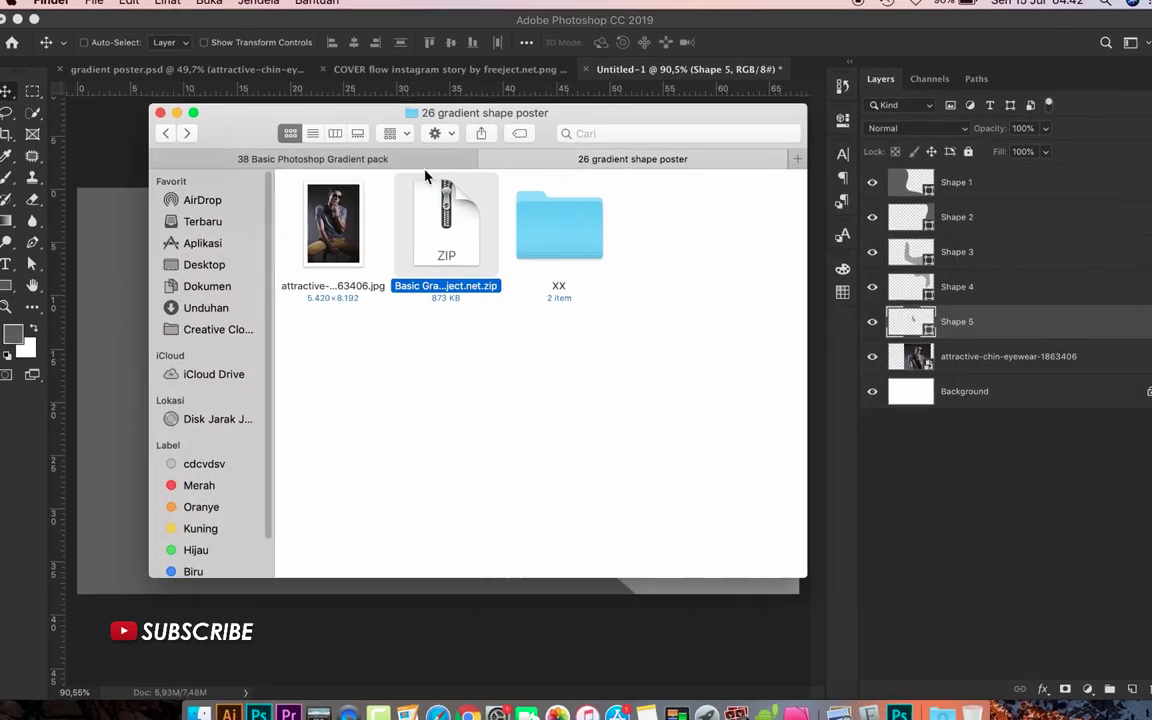
double_click(515, 240)
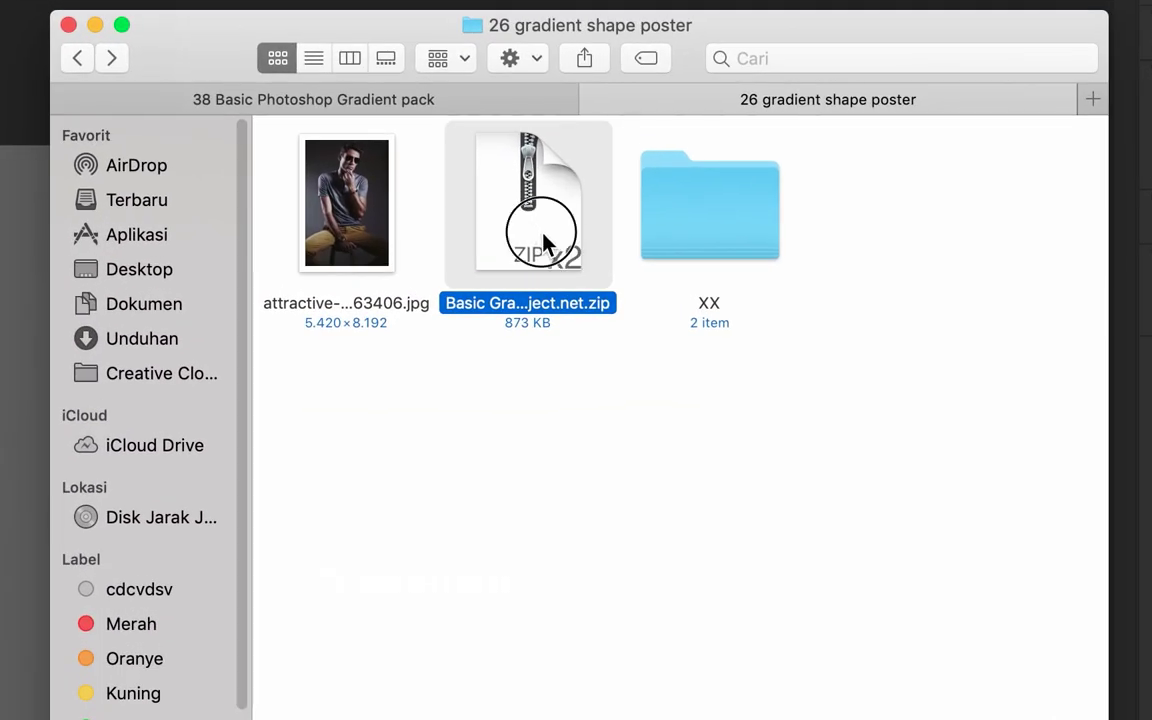
double_click(545, 245)
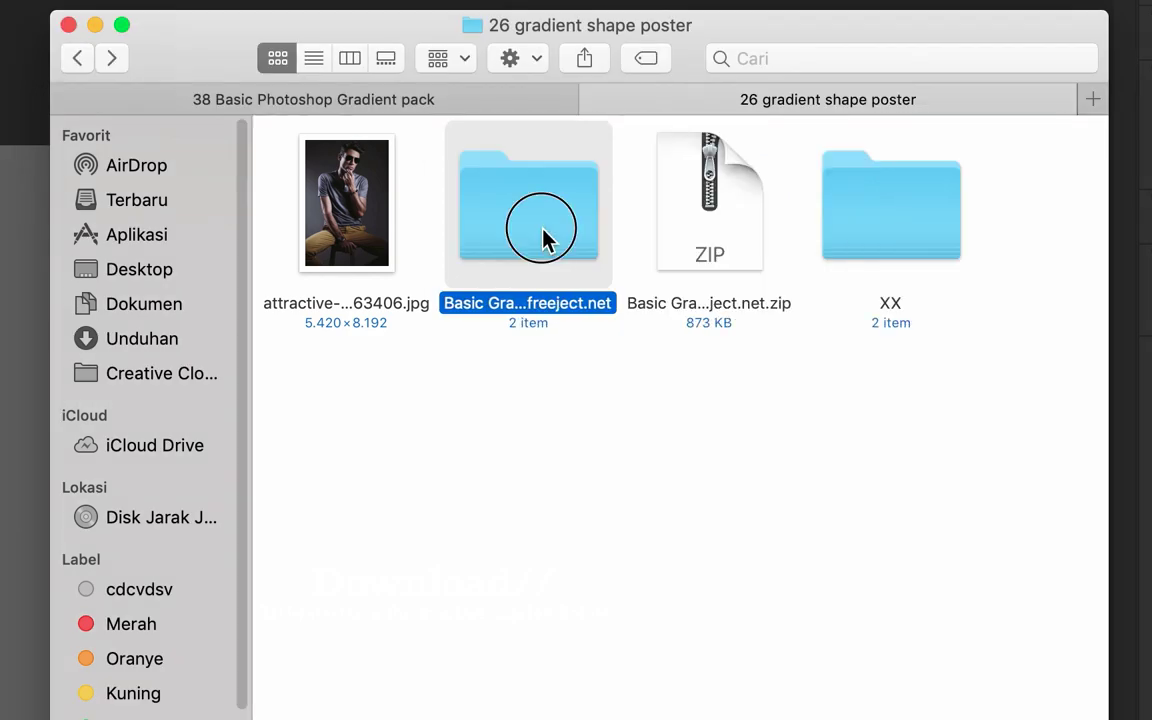
left_click(530, 239)
left_click(337, 232)
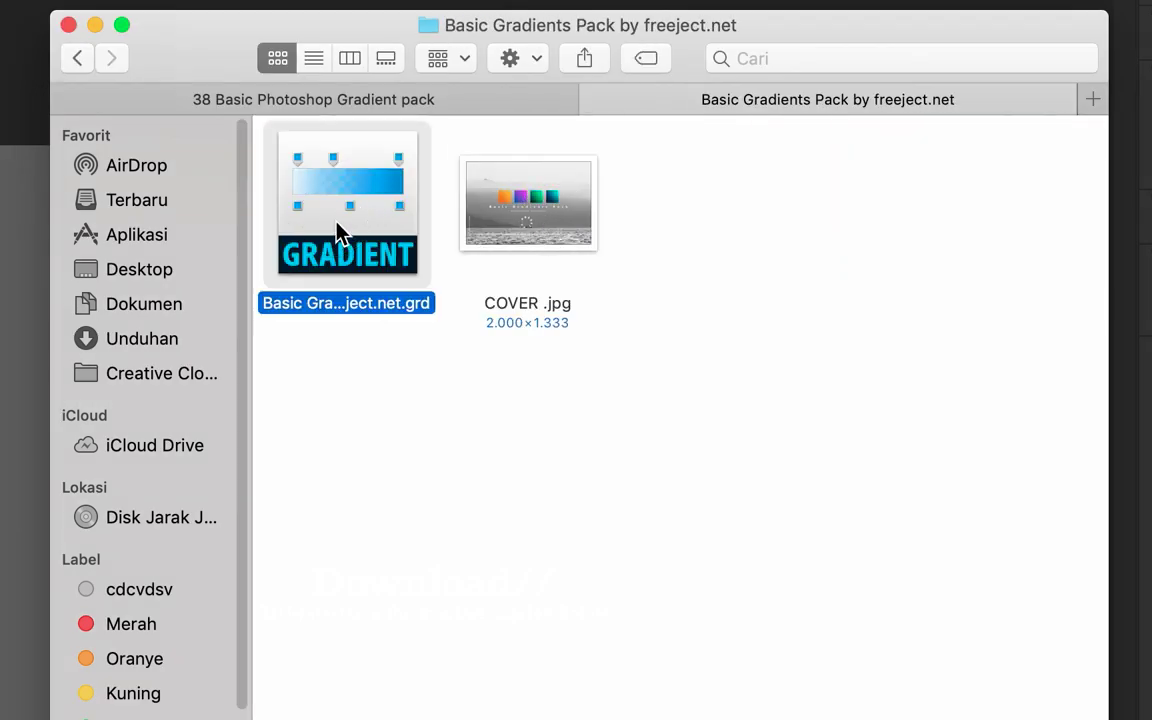
double_click(360, 258)
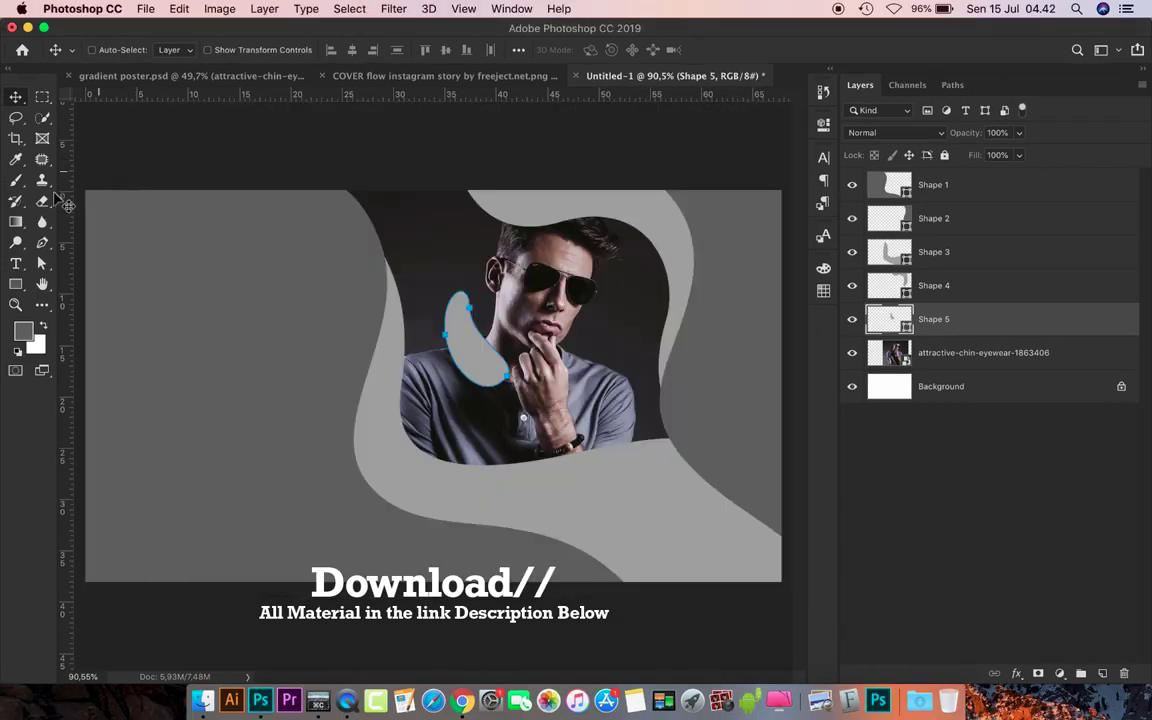
left_click(16, 221)
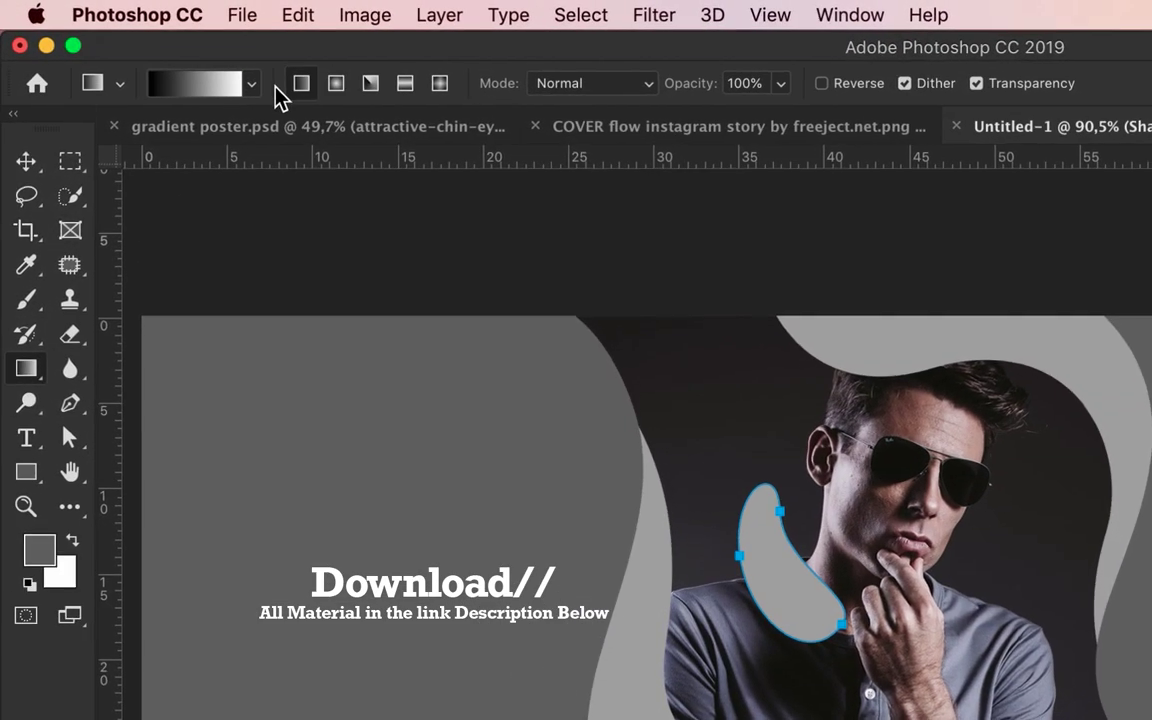
Load the Basic Gradients Pack .grd into the gradient presets via the Preset Manager.
left_click(152, 50)
left_click(347, 127)
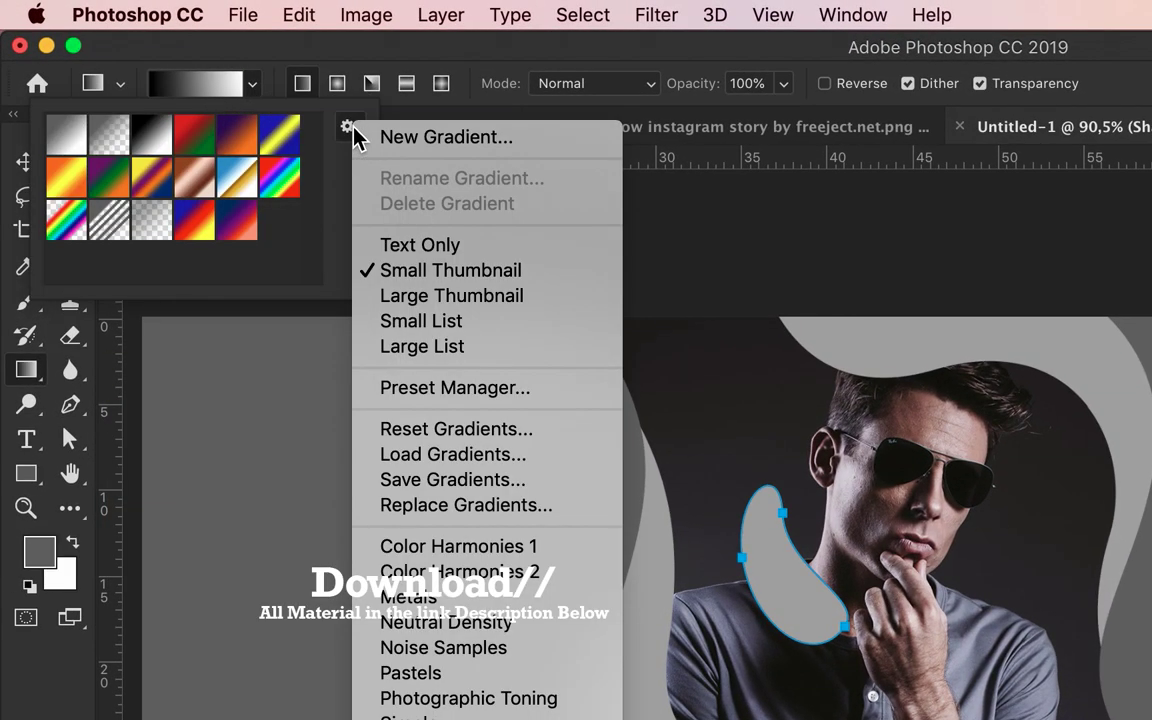
left_click(510, 390)
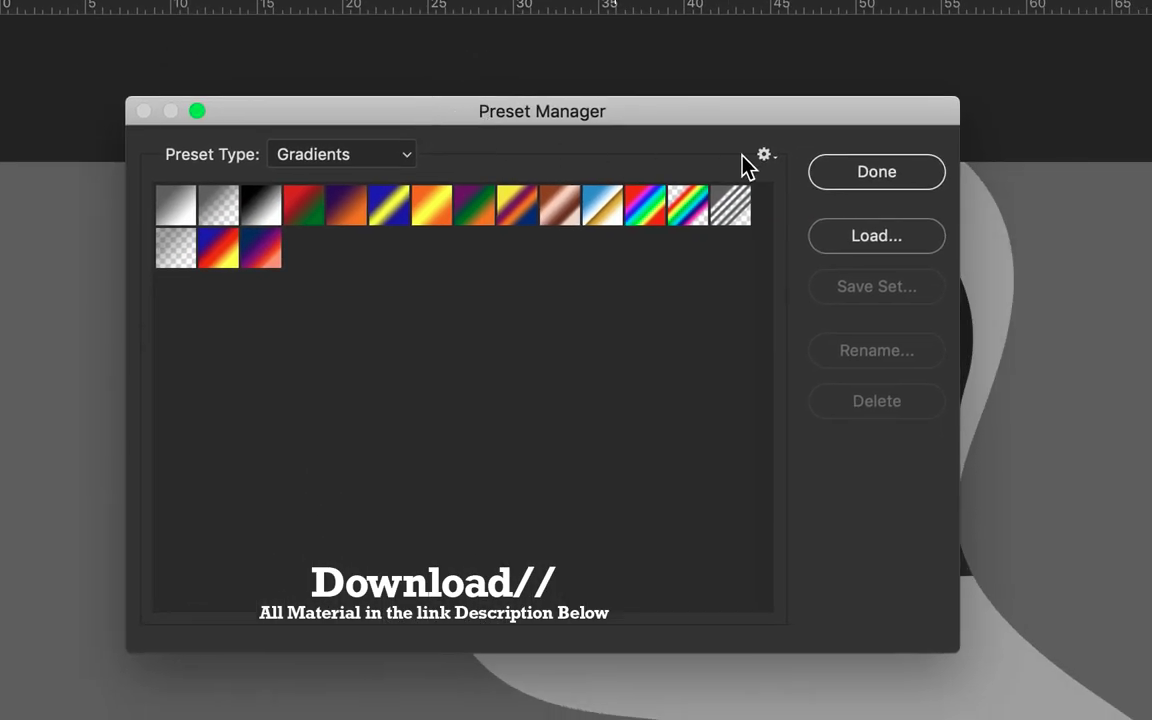
left_click(835, 242)
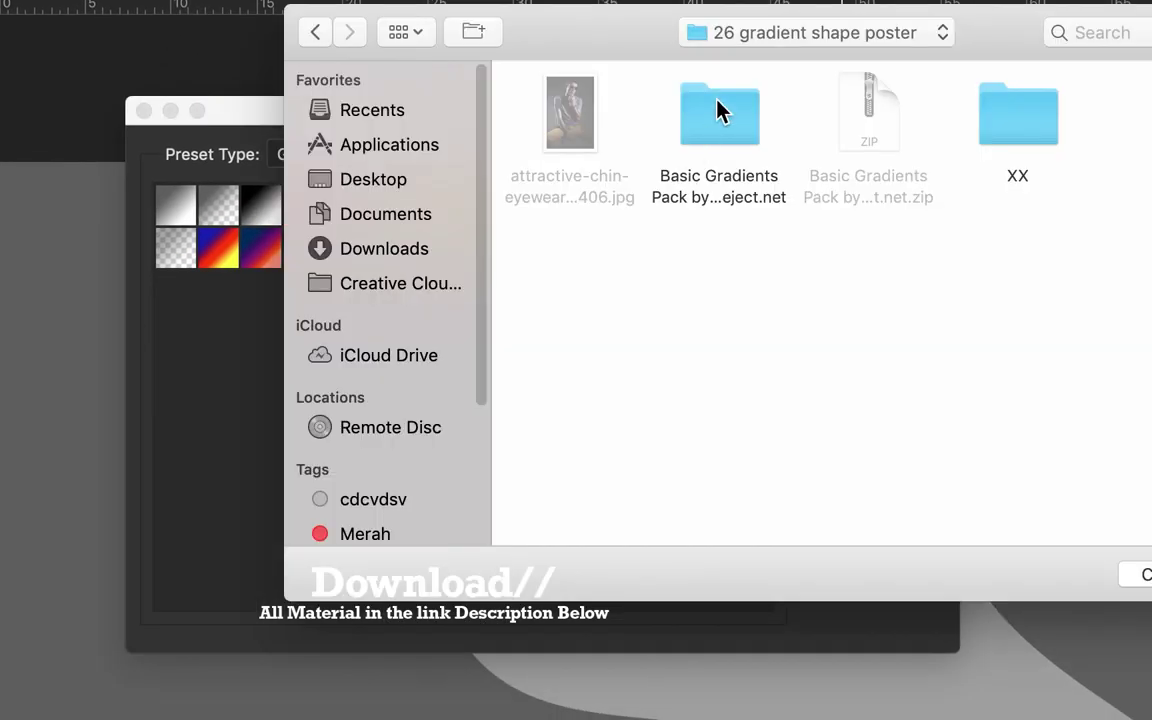
double_click(718, 110)
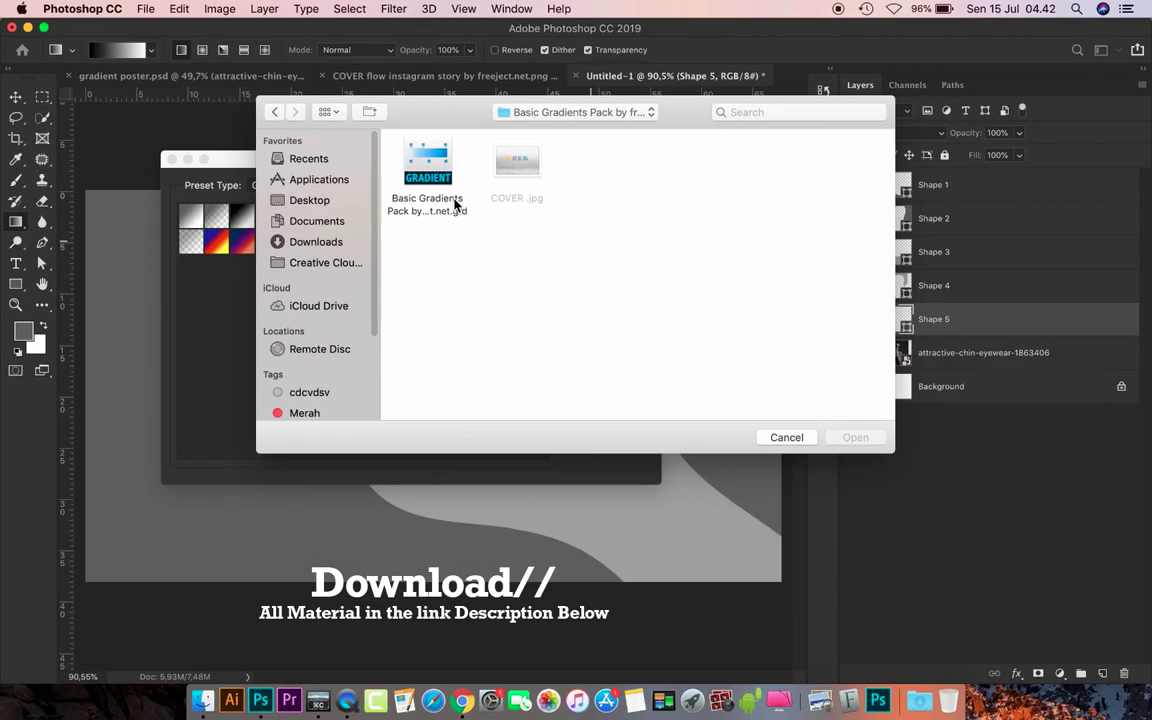
left_click(430, 168)
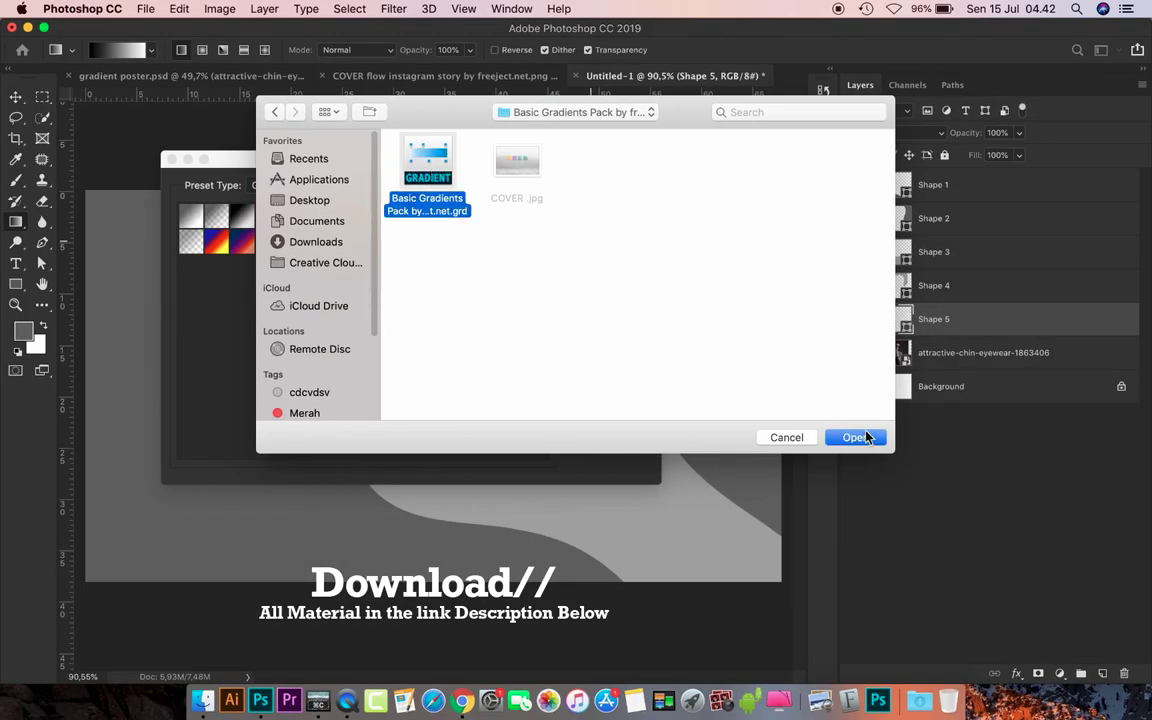
left_click(866, 438)
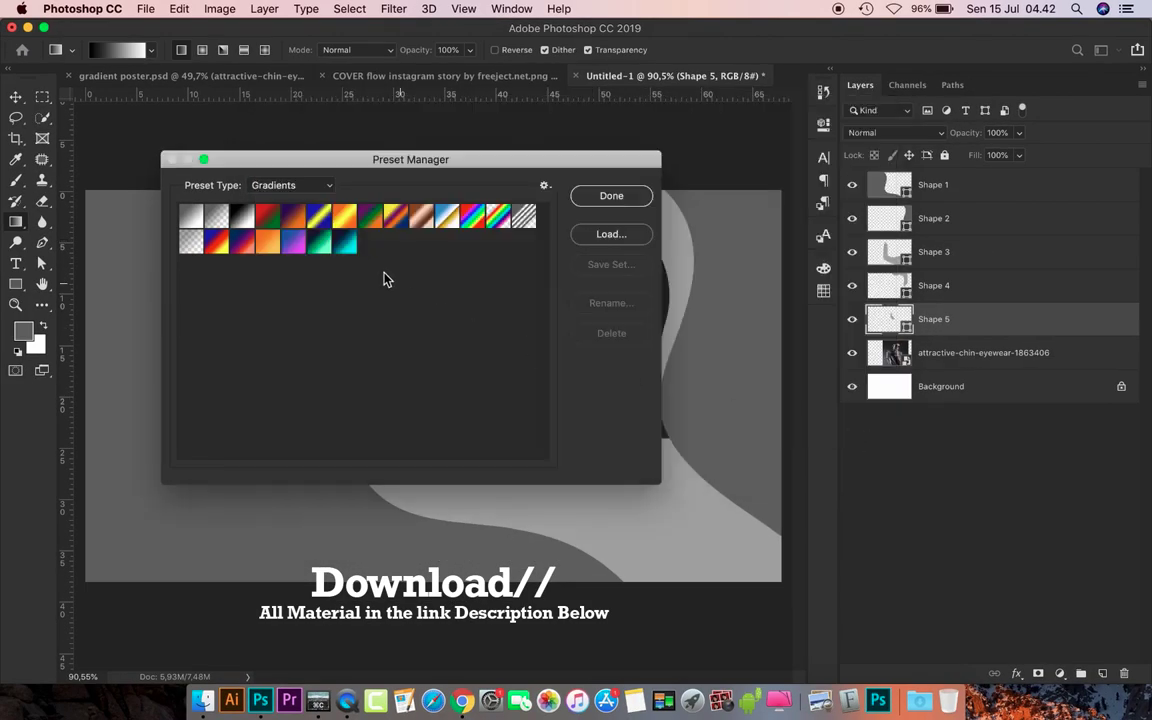
left_click(267, 241)
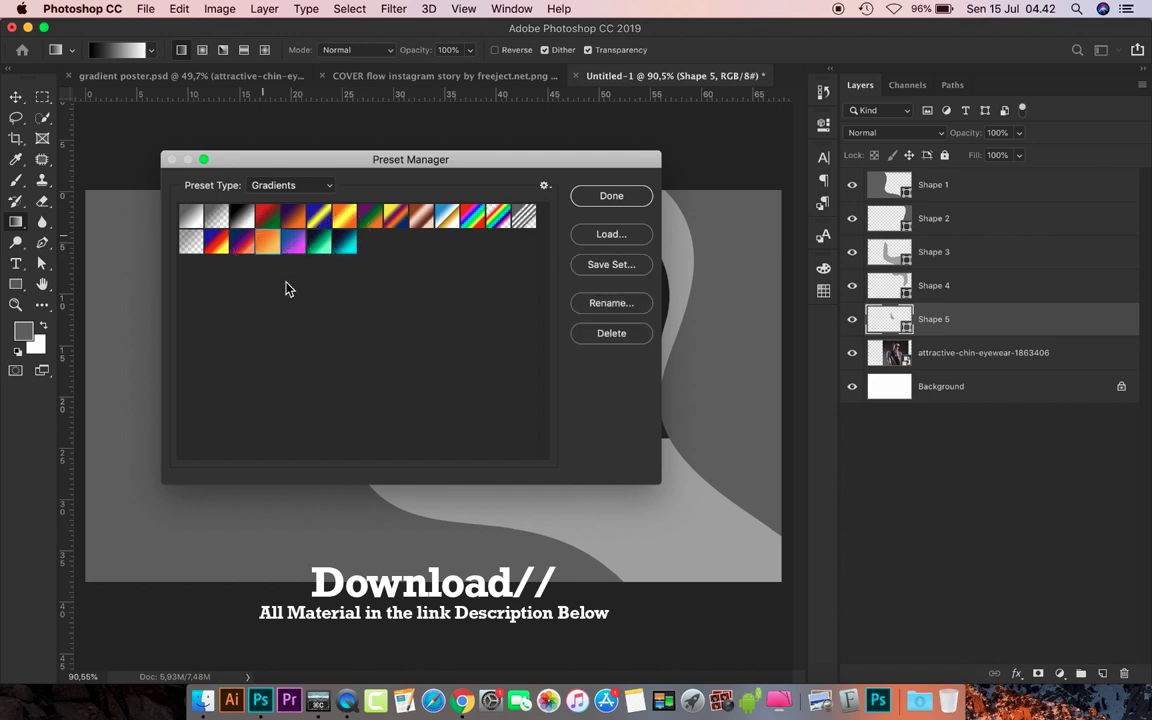
Give Shape 1 an orange Gradient Overlay angled at 80°.
left_click(596, 197)
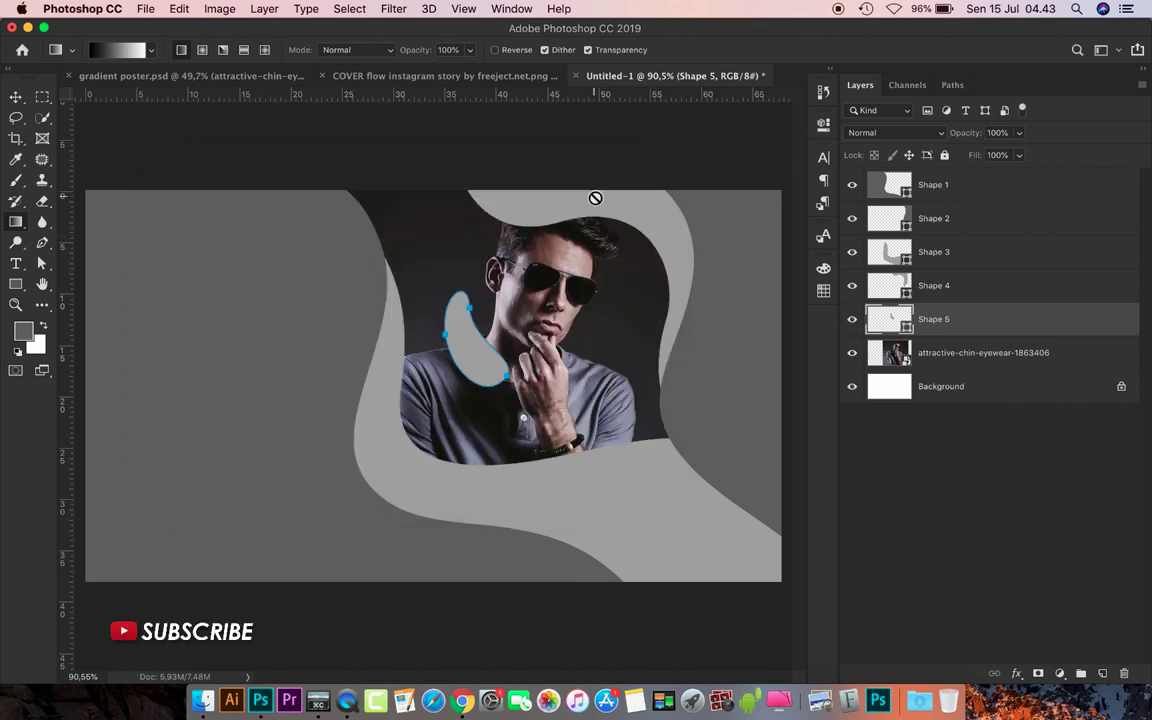
left_click(973, 194)
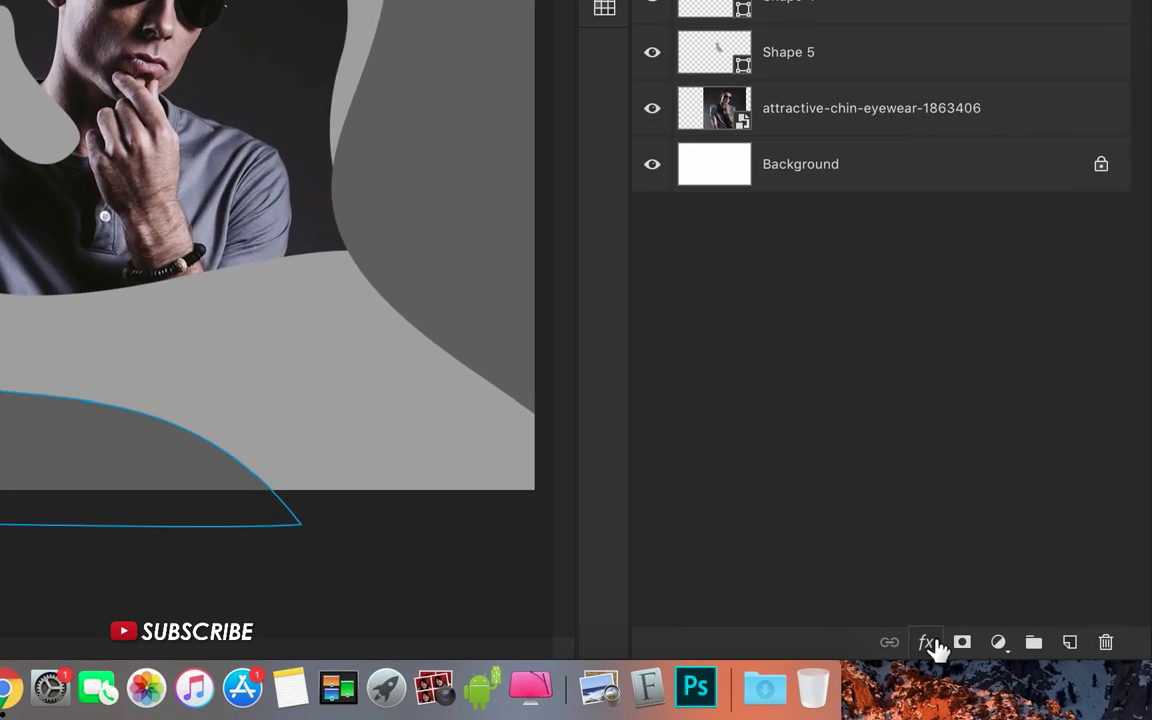
left_click(928, 642)
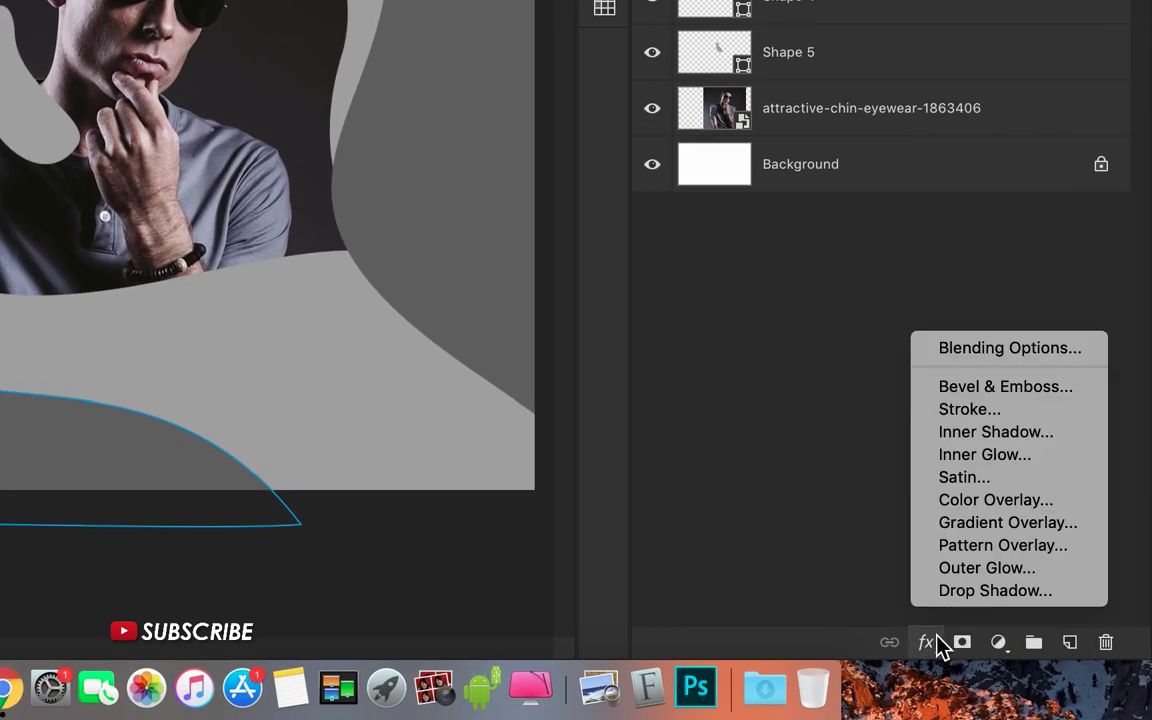
left_click(1003, 527)
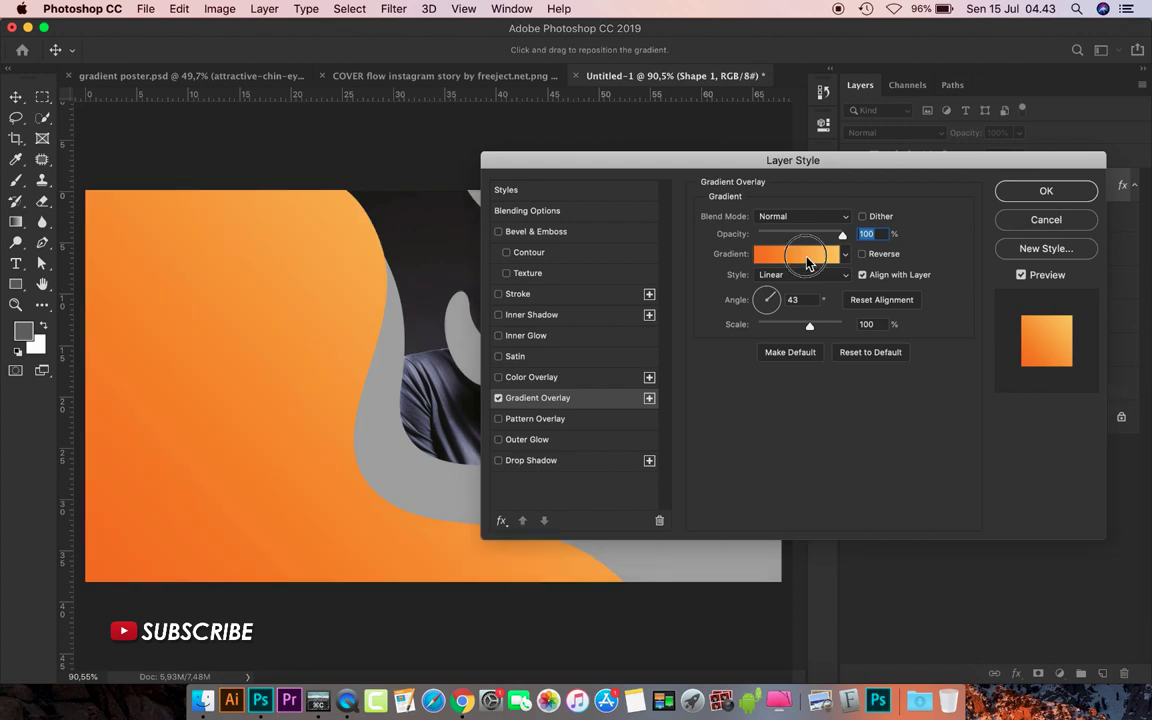
left_click(808, 258)
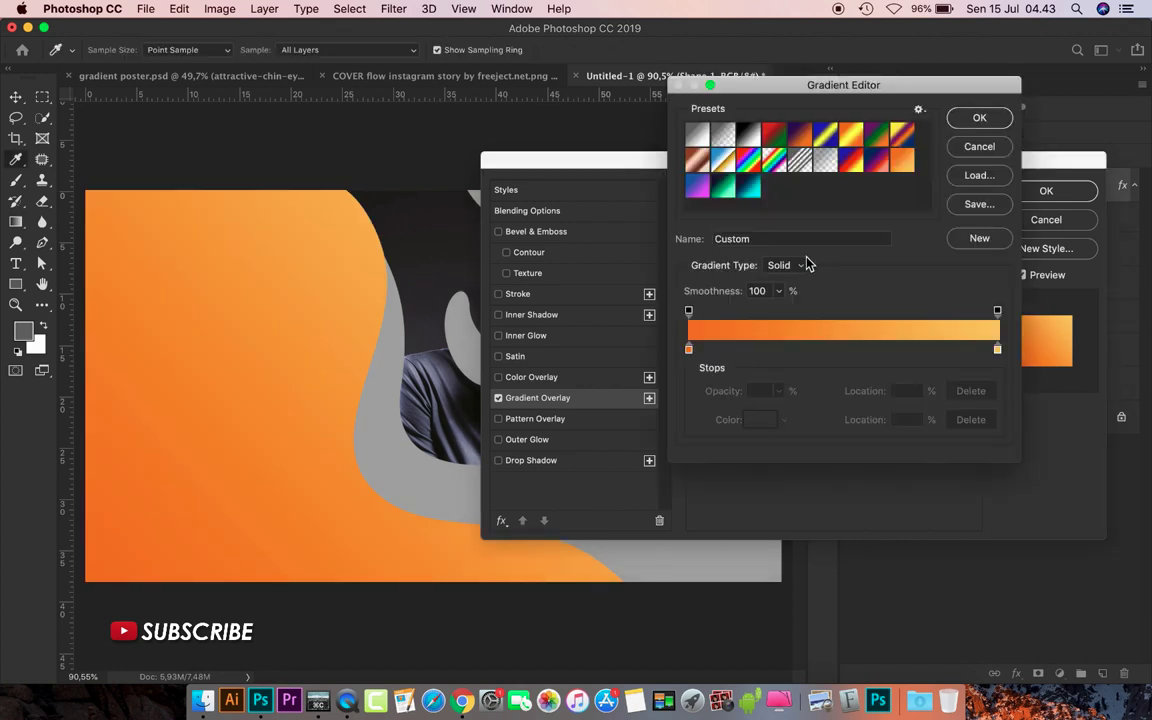
left_click(906, 166)
left_click(978, 119)
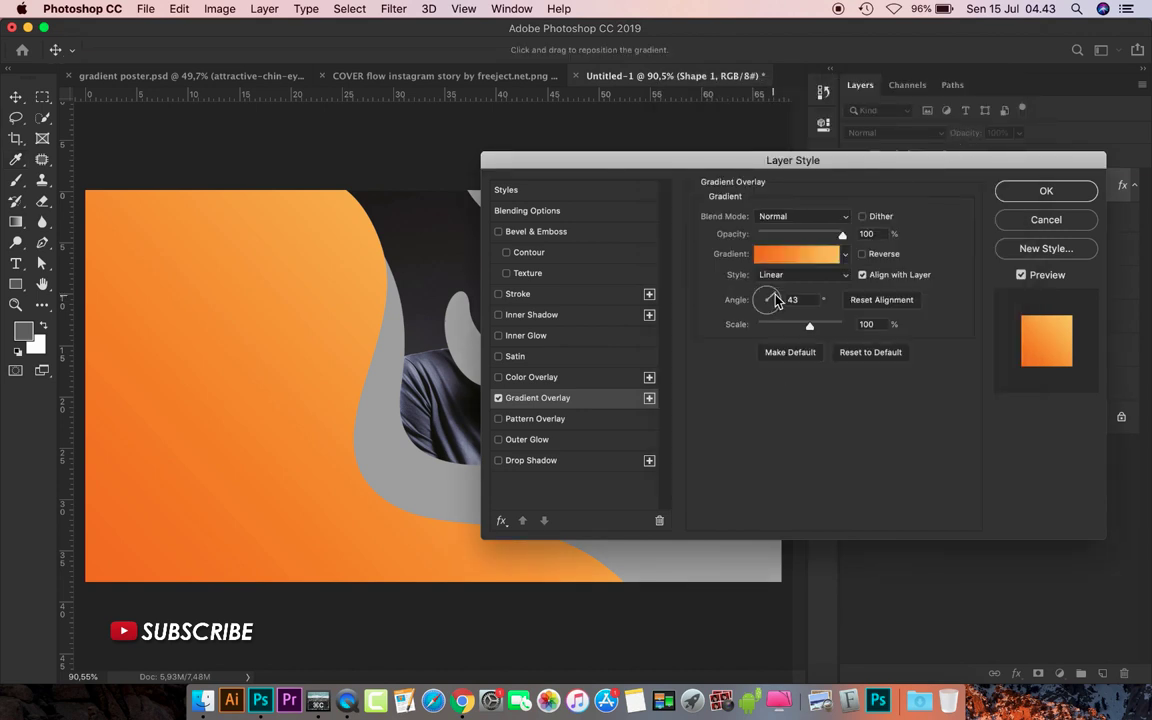
mouse_move(775, 300)
left_mouse_down()
mouse_move(784, 296)
mouse_move(771, 295)
left_mouse_up()
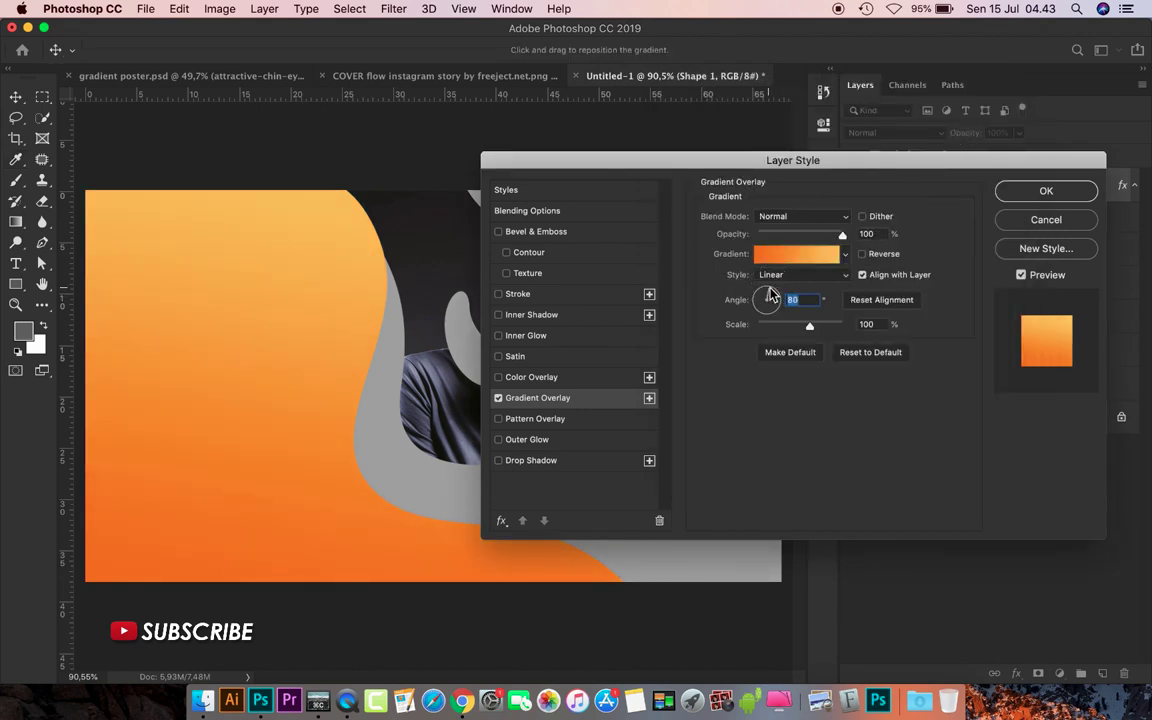
left_click(1040, 190)
left_click(985, 247)
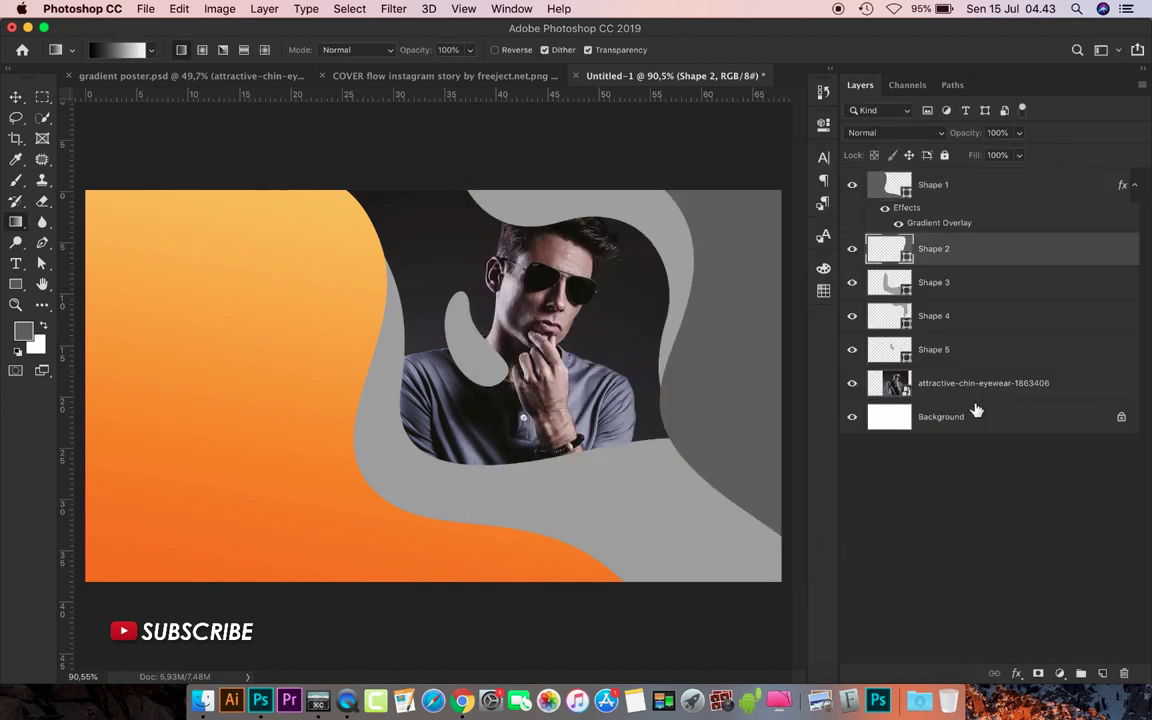
Give Shape 2 an orange gradient overlay angled at -164°.
left_click(1016, 673)
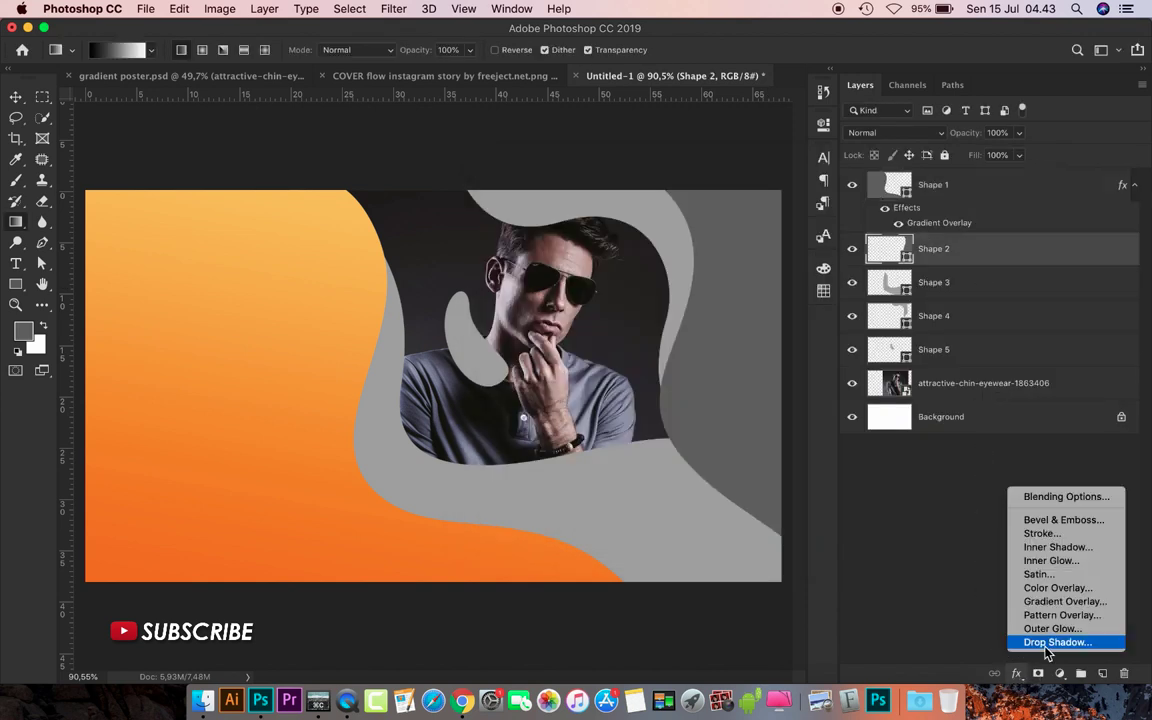
left_click(1066, 601)
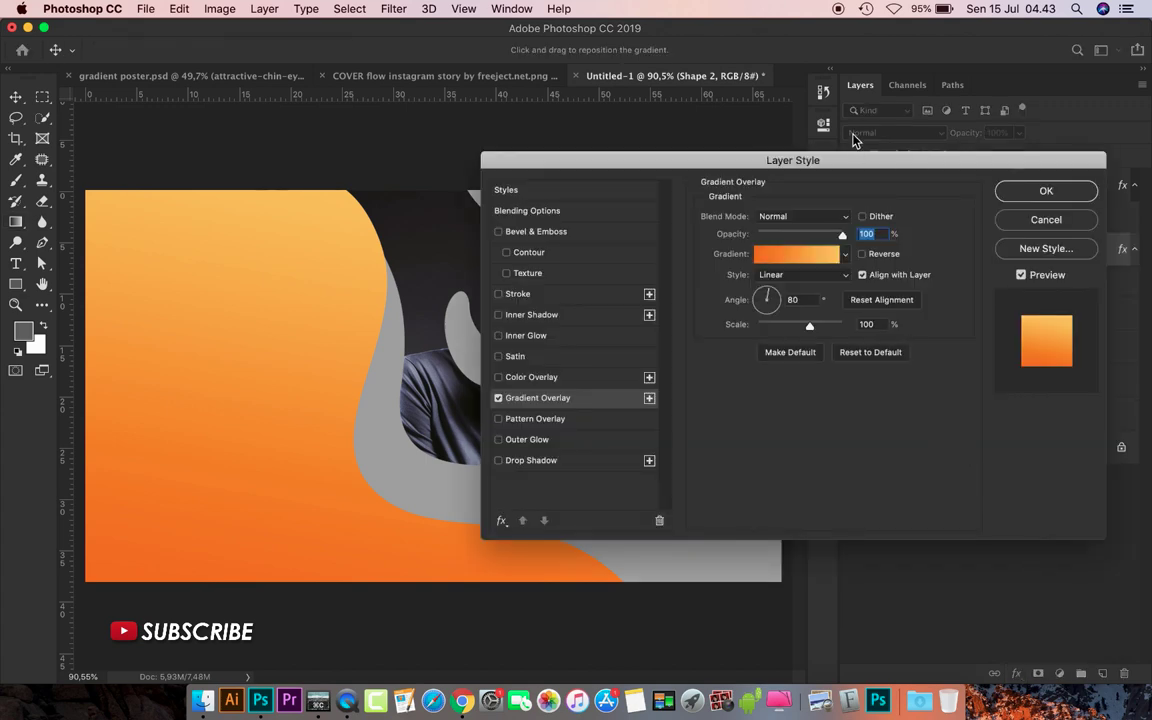
left_click_drag(760, 160, 279, 108)
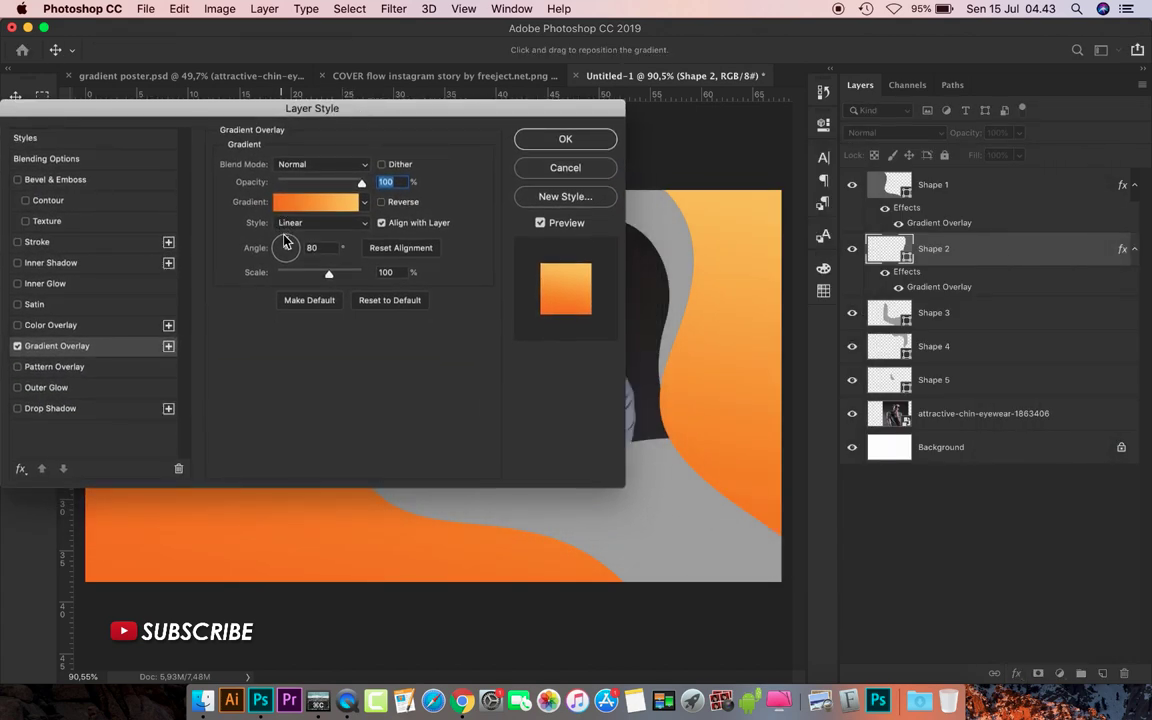
left_click_drag(289, 246, 280, 256)
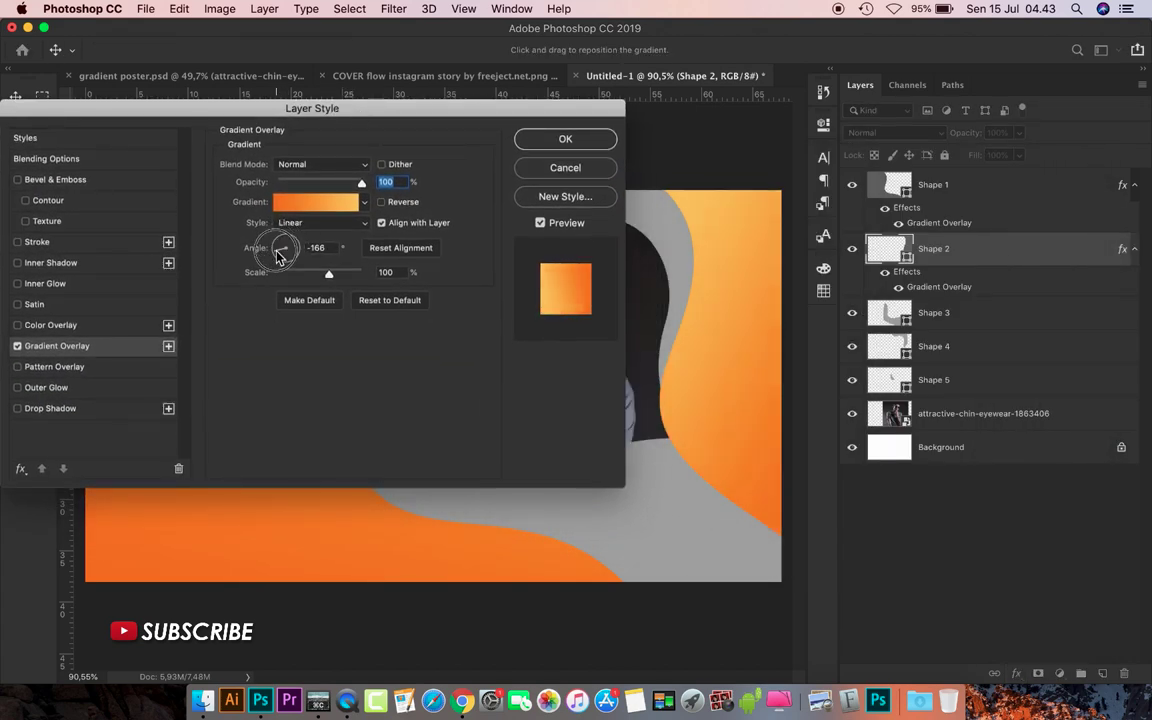
left_click(540, 141)
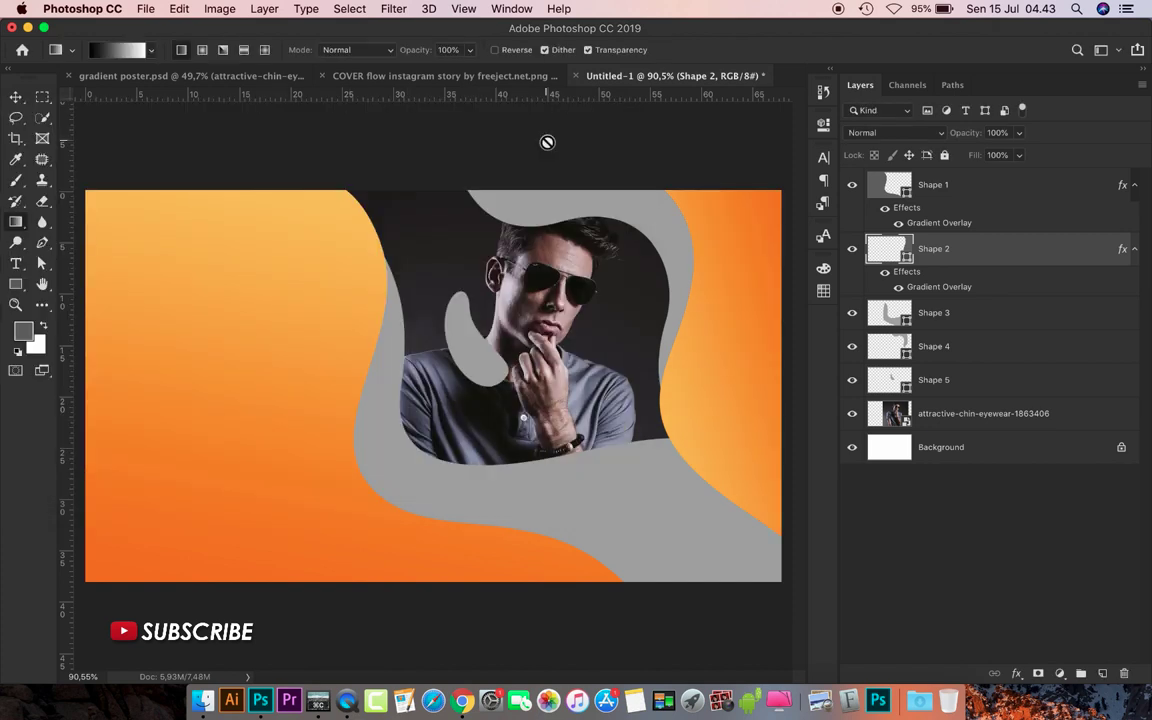
Give Shape 3 a gradient overlay using the blue-to-magenta preset at 106°.
left_click(992, 318)
left_click(1016, 676)
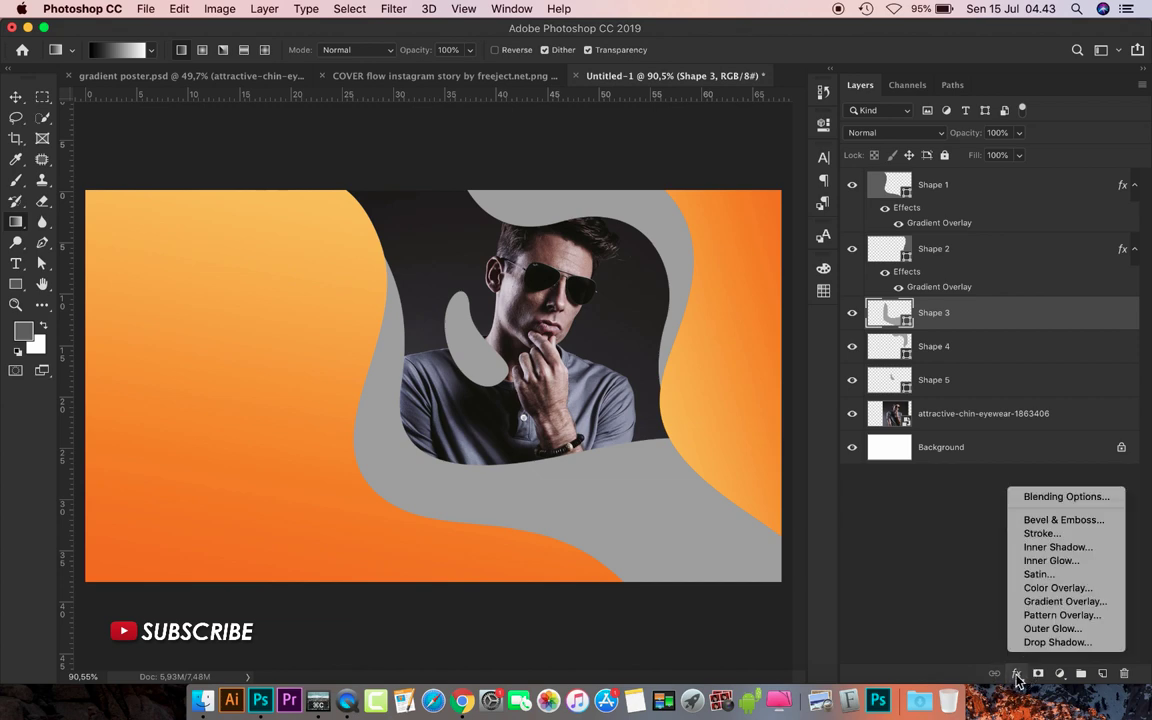
left_click(1058, 601)
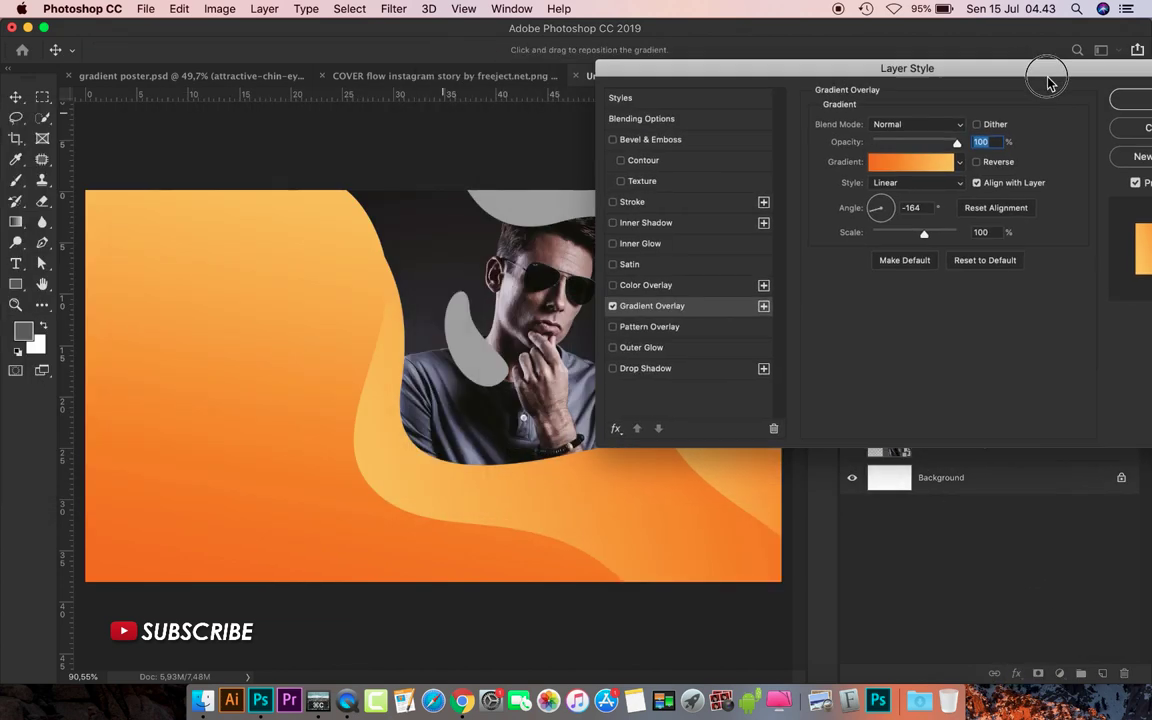
left_click_drag(446, 121, 1057, 127)
left_click(945, 207)
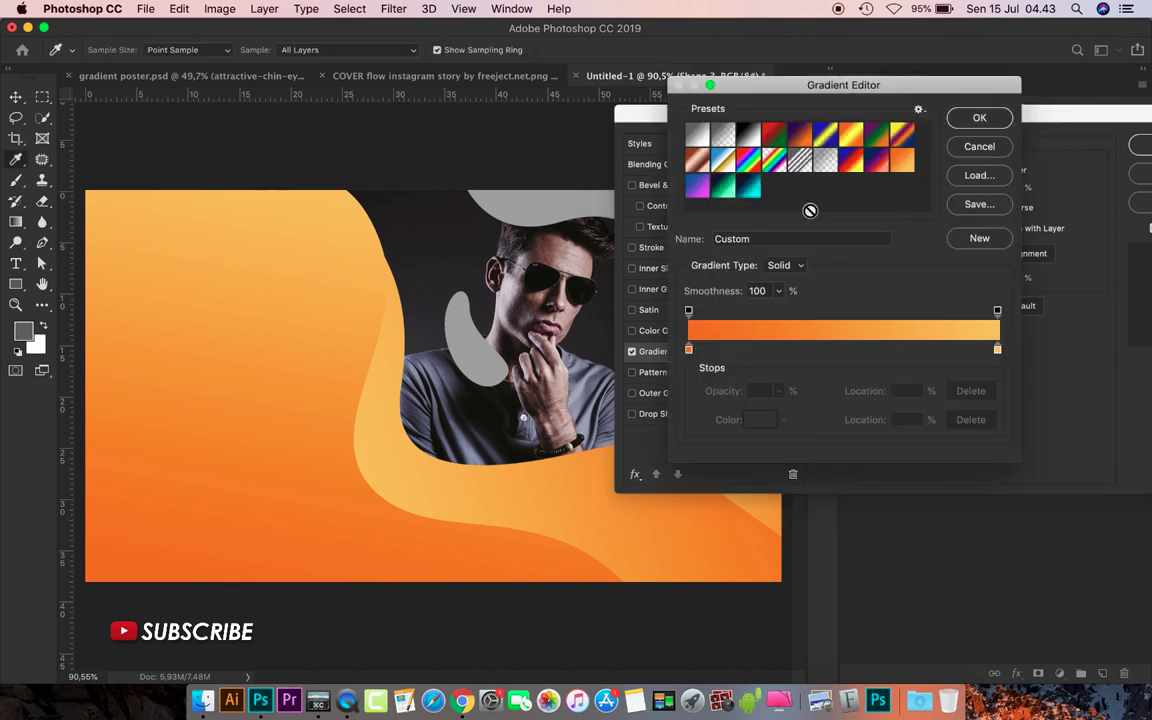
left_click(698, 187)
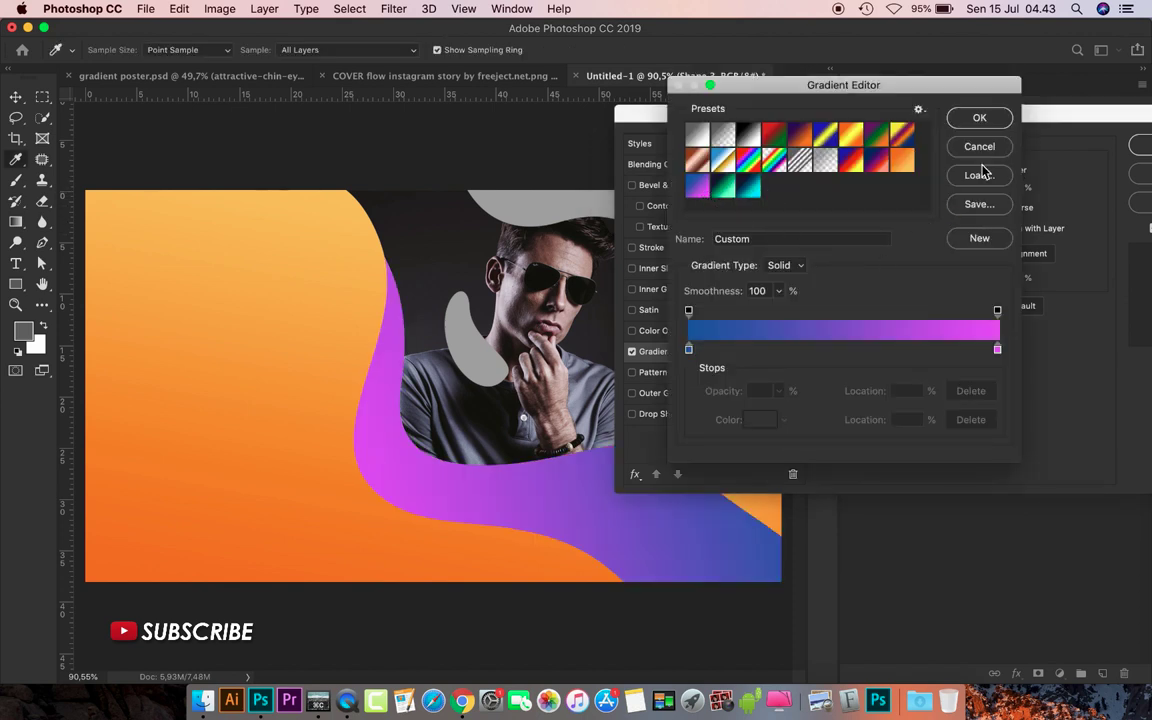
left_click(975, 118)
mouse_move(895, 262)
left_mouse_down()
mouse_move(887, 249)
mouse_move(900, 253)
left_mouse_up()
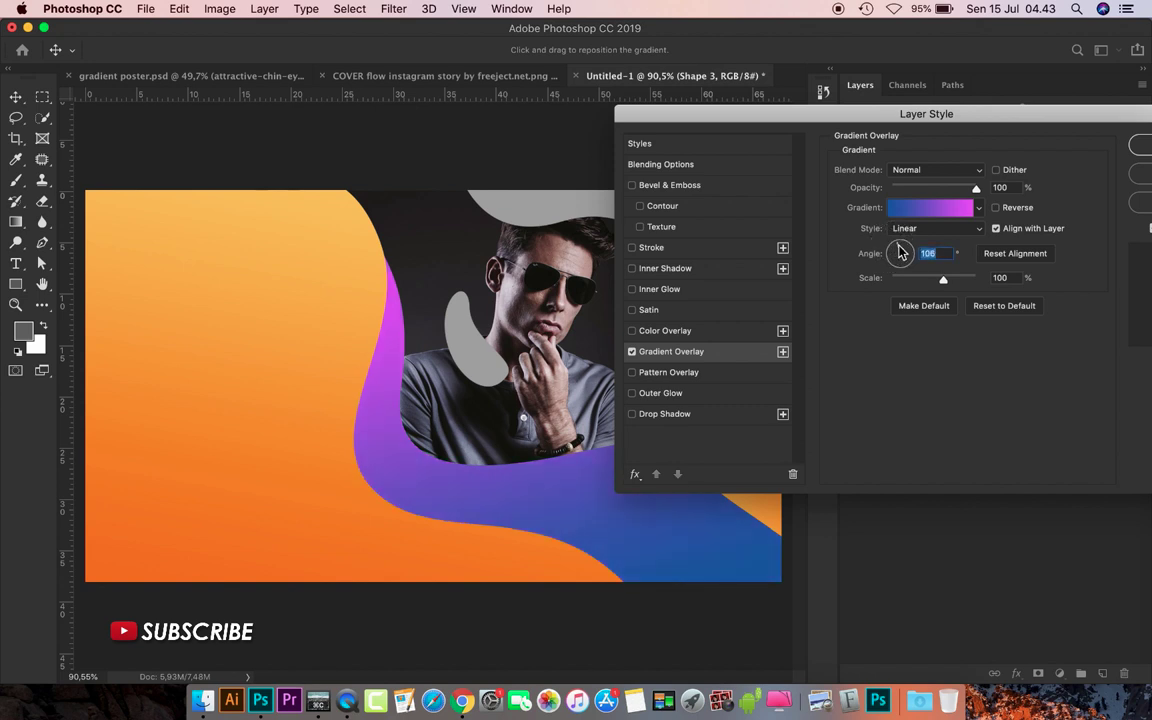
left_click_drag(933, 118, 782, 141)
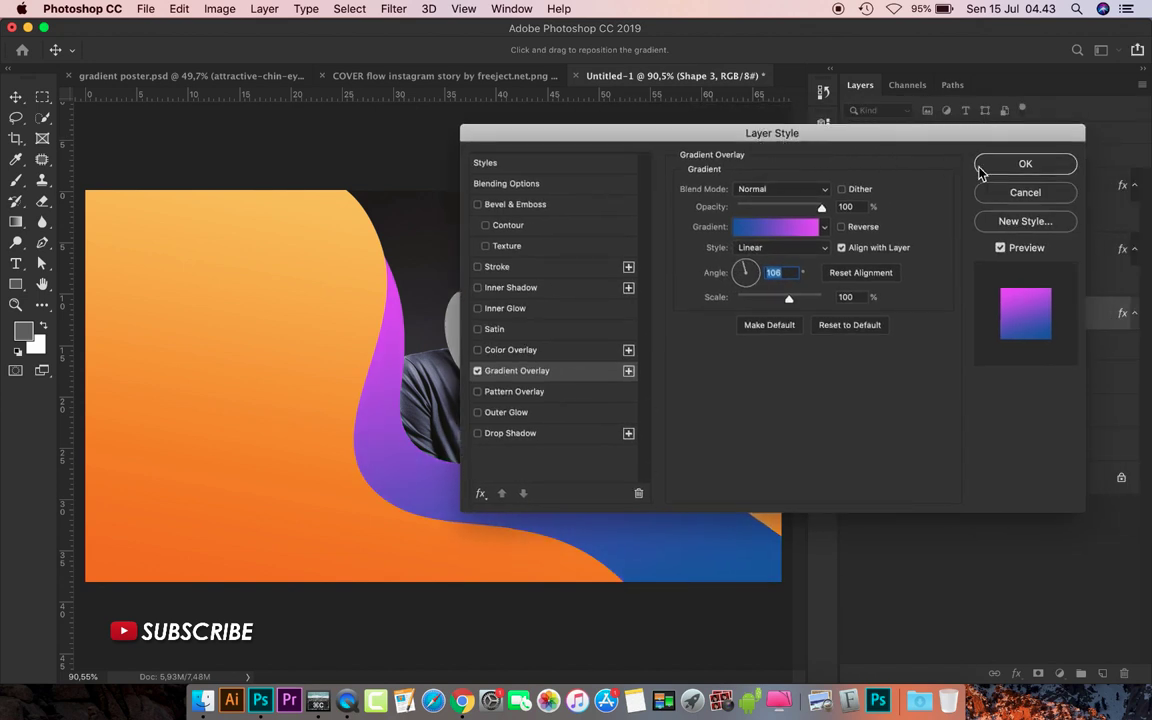
left_click(1007, 166)
Give Shape 4 a blue-to-magenta gradient overlay angled at -80°.
left_click(980, 376)
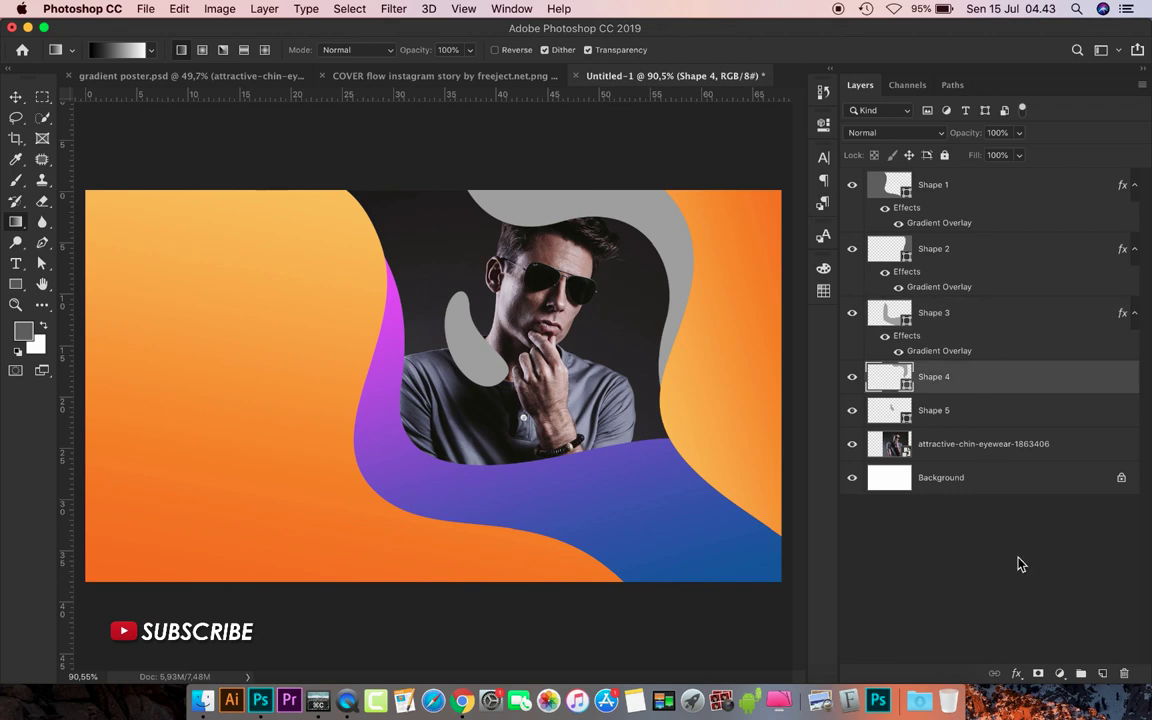
left_click(1017, 677)
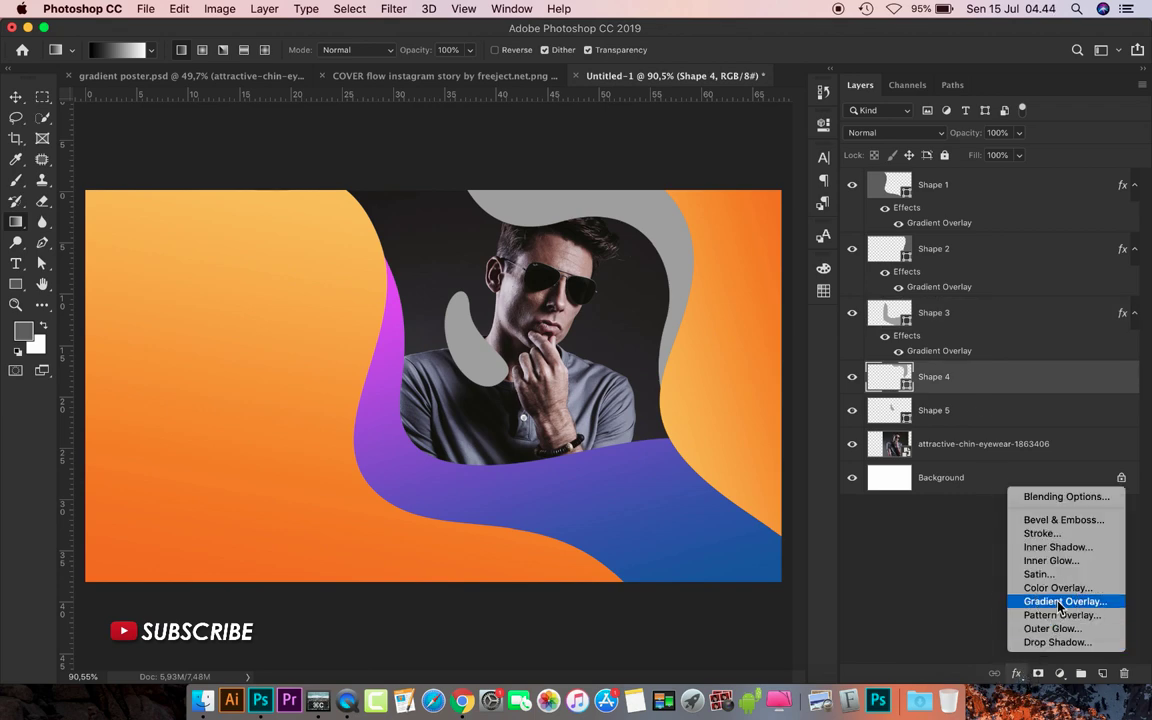
left_click(1060, 601)
mouse_move(771, 141)
left_mouse_down()
mouse_move(365, 238)
mouse_move(308, 162)
left_mouse_up()
mouse_move(268, 300)
left_mouse_down()
mouse_move(285, 302)
mouse_move(274, 318)
left_mouse_up()
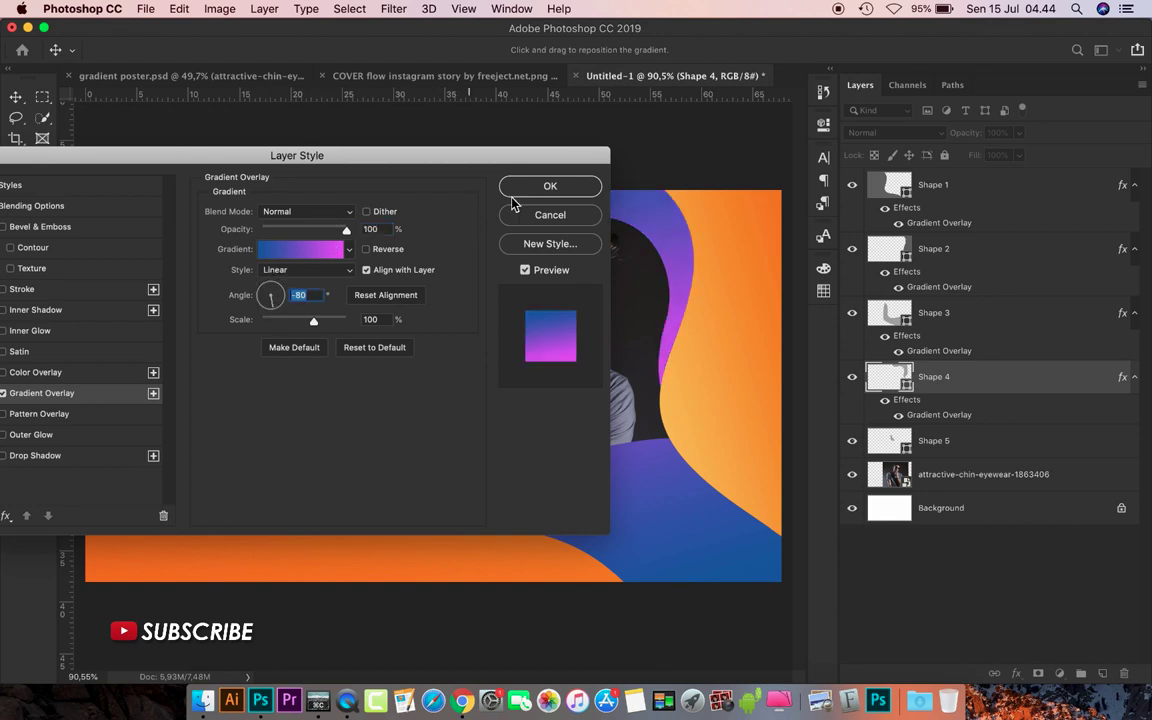
left_click(548, 189)
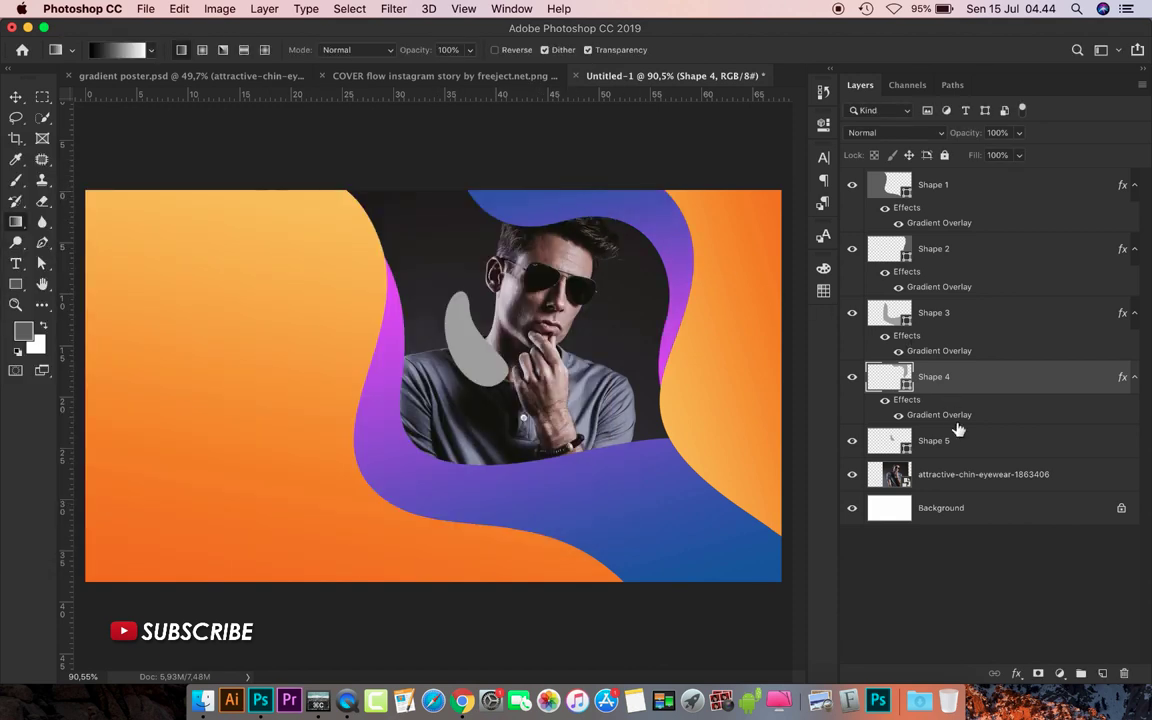
Give the small Shape 5 a gradient overlay using the orange preset at 22°.
left_click(967, 451)
left_click(1016, 675)
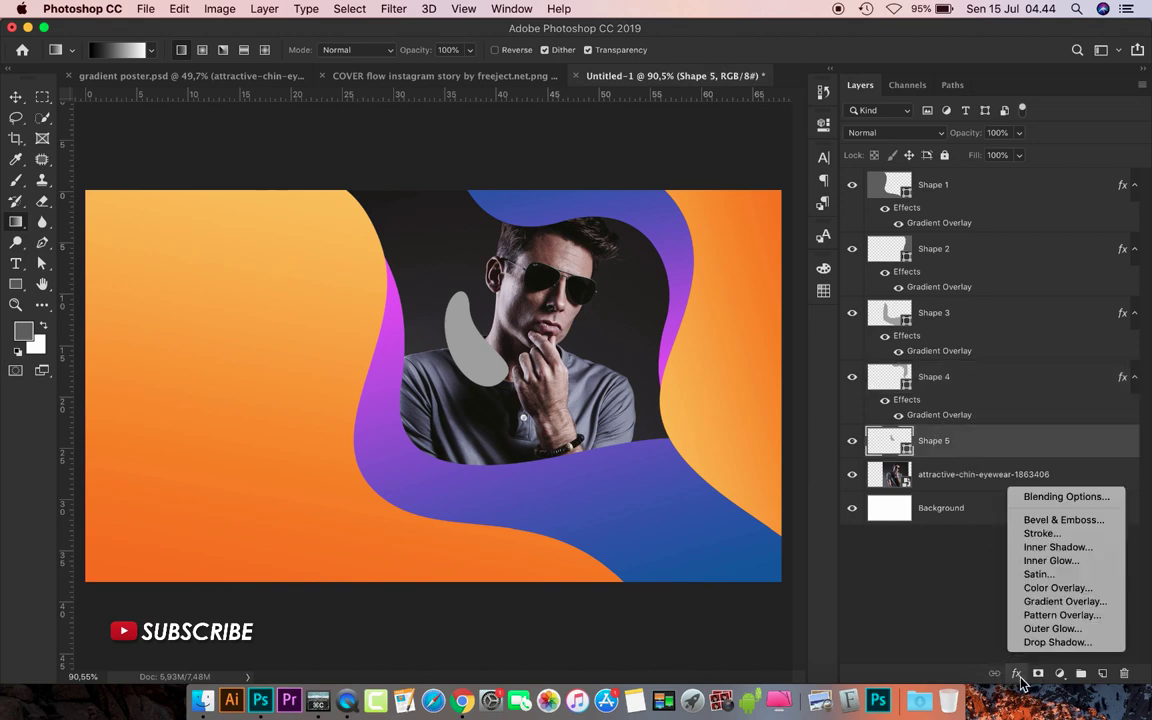
left_click(1064, 601)
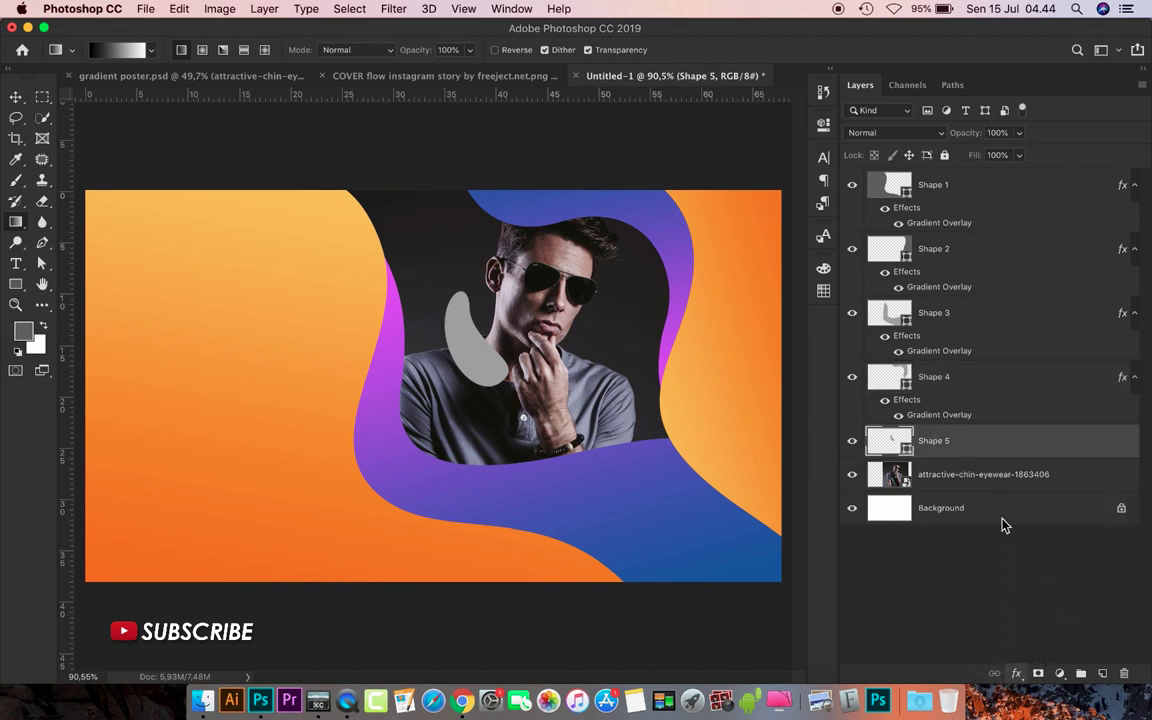
left_click_drag(414, 160, 983, 129)
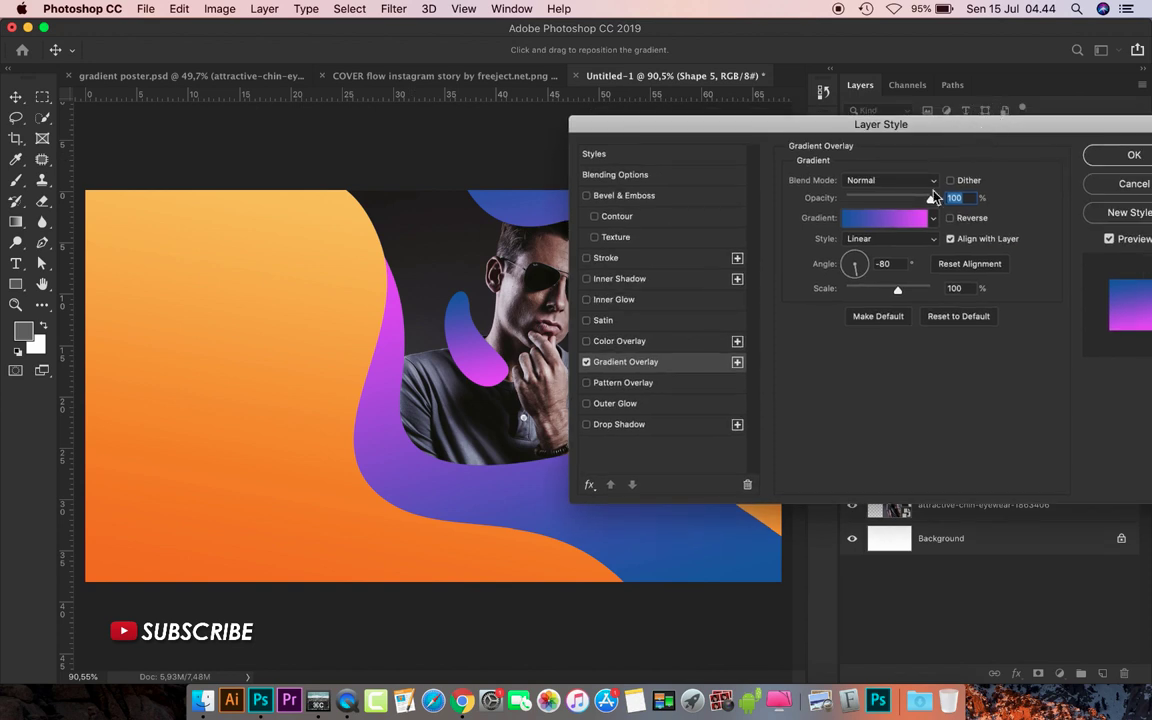
left_click(870, 215)
left_click(899, 164)
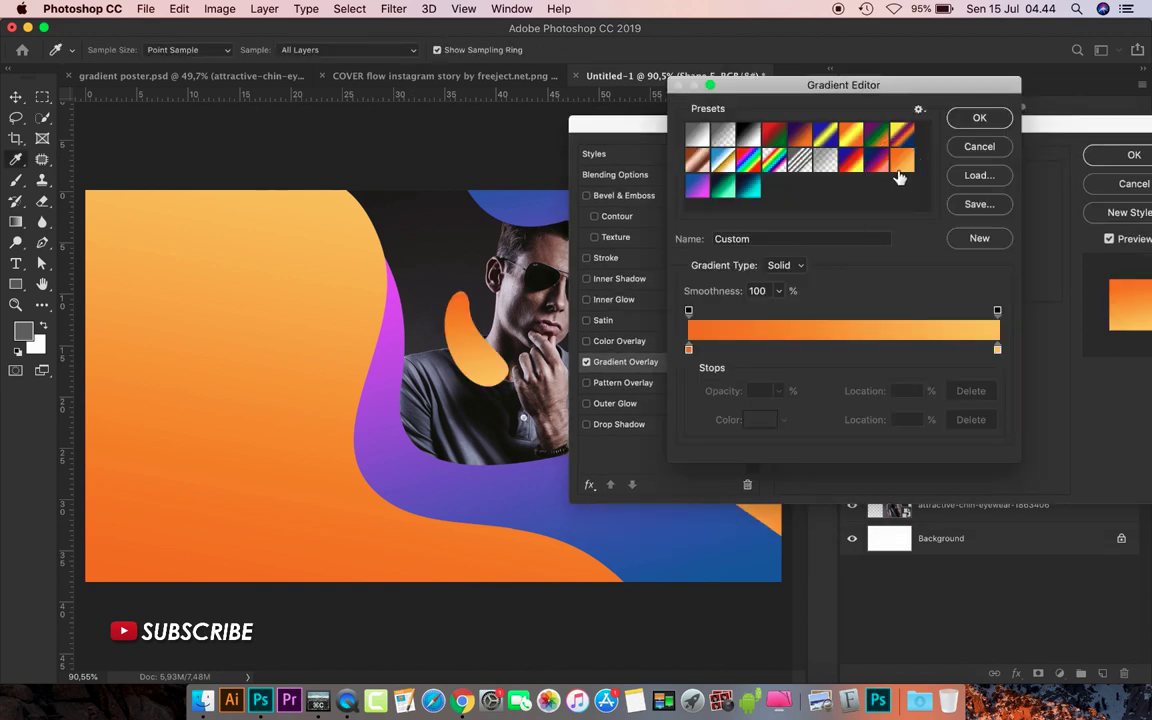
left_click(979, 118)
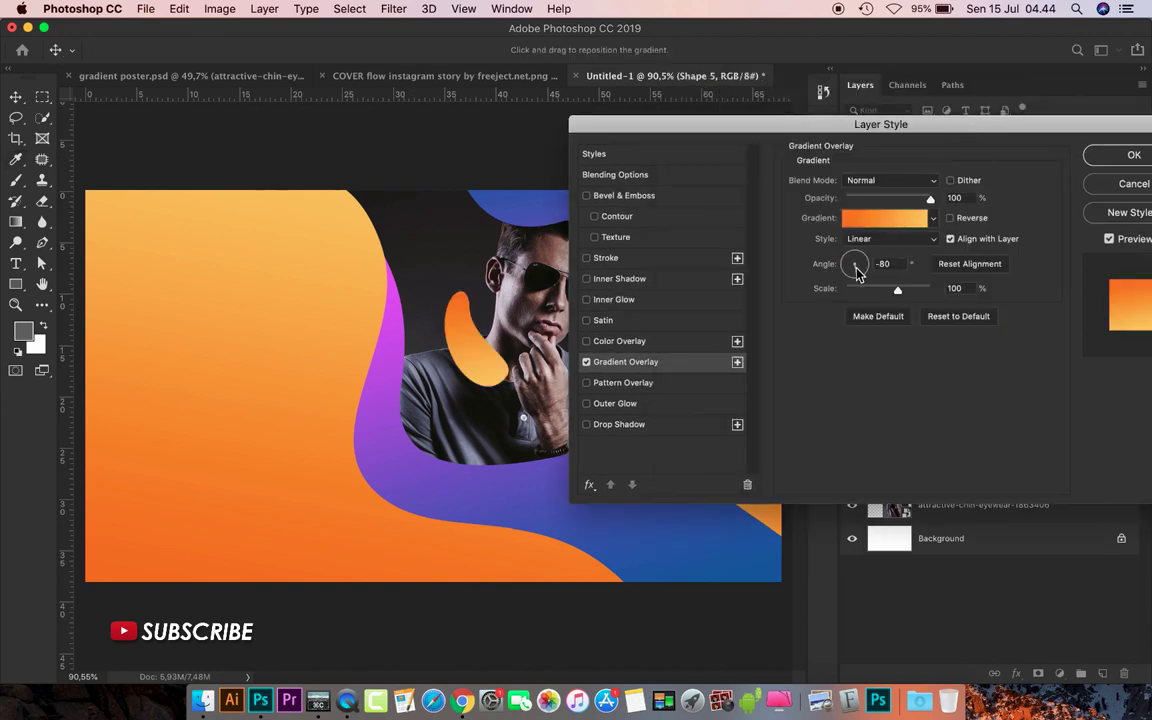
left_click_drag(858, 278, 870, 265)
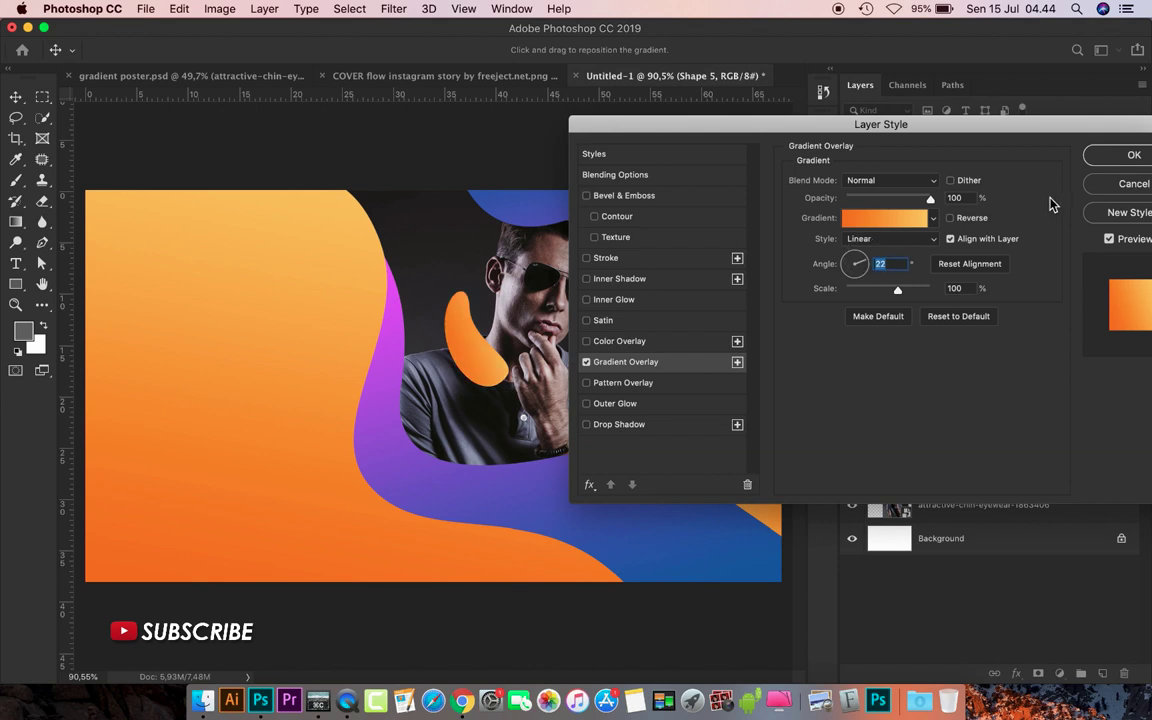
left_click(1110, 156)
scroll(638, 296, "down", 3)
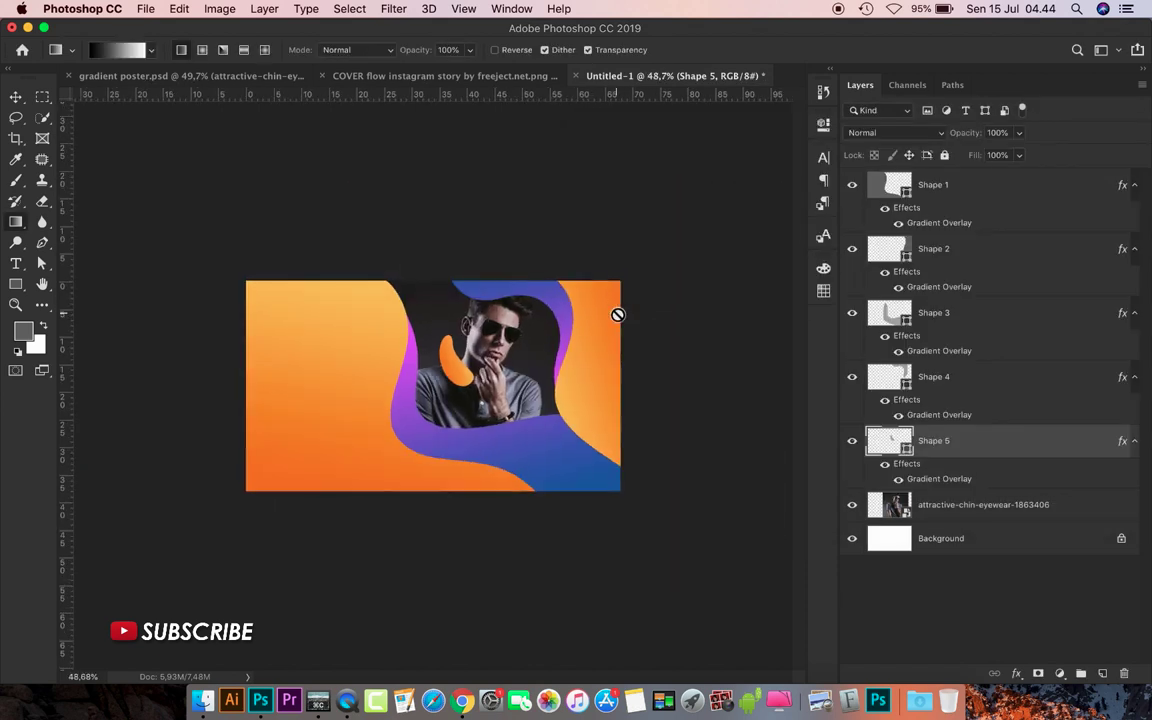
Add a black drop shadow in Overlay blend mode to Shape 1.
left_click(17, 98)
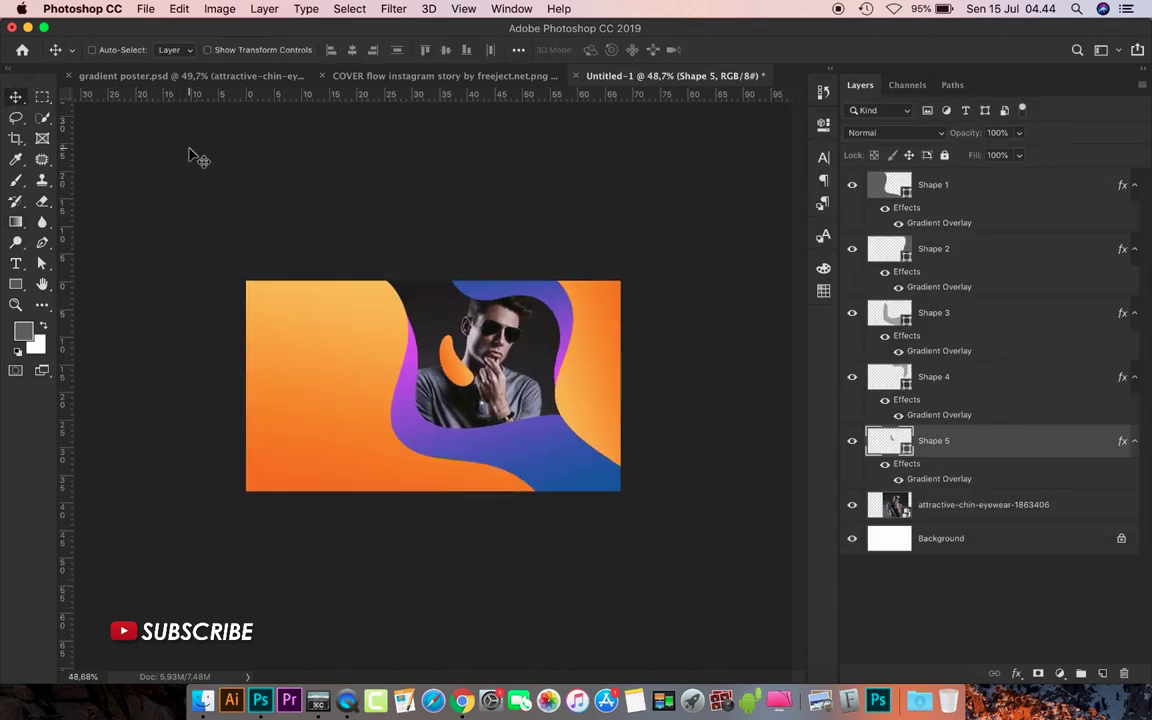
key("ctrl+0")
left_click(678, 330, "ctrl")
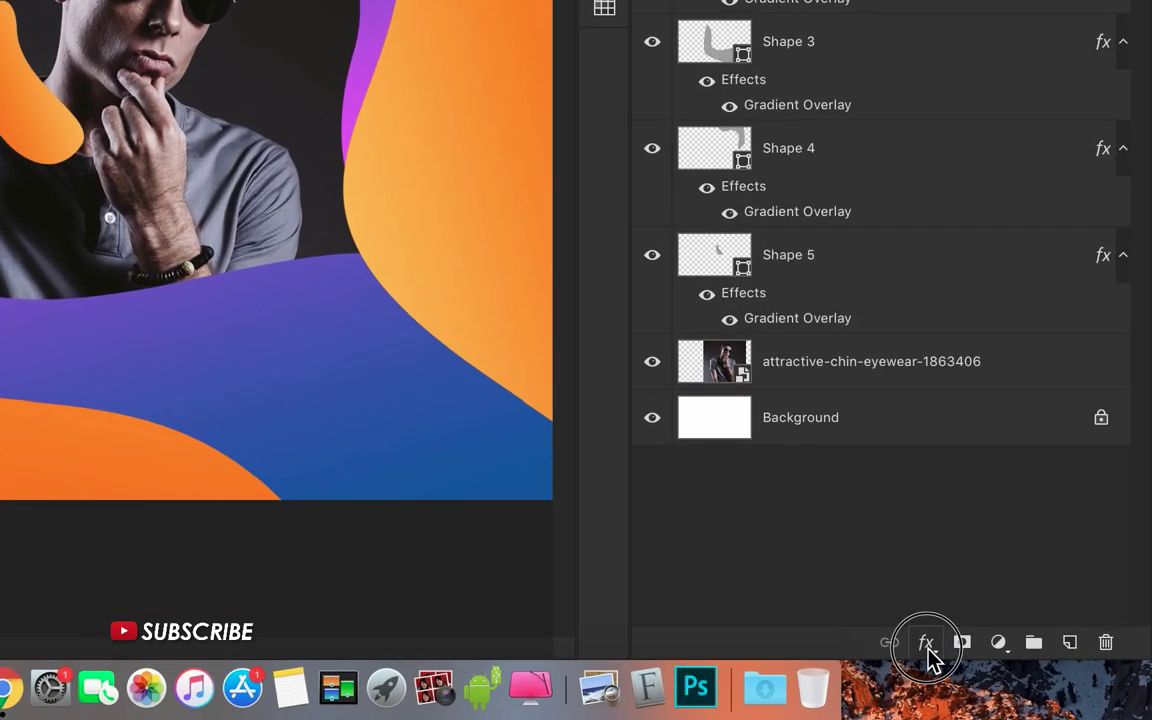
left_click(1016, 673)
left_click(975, 591)
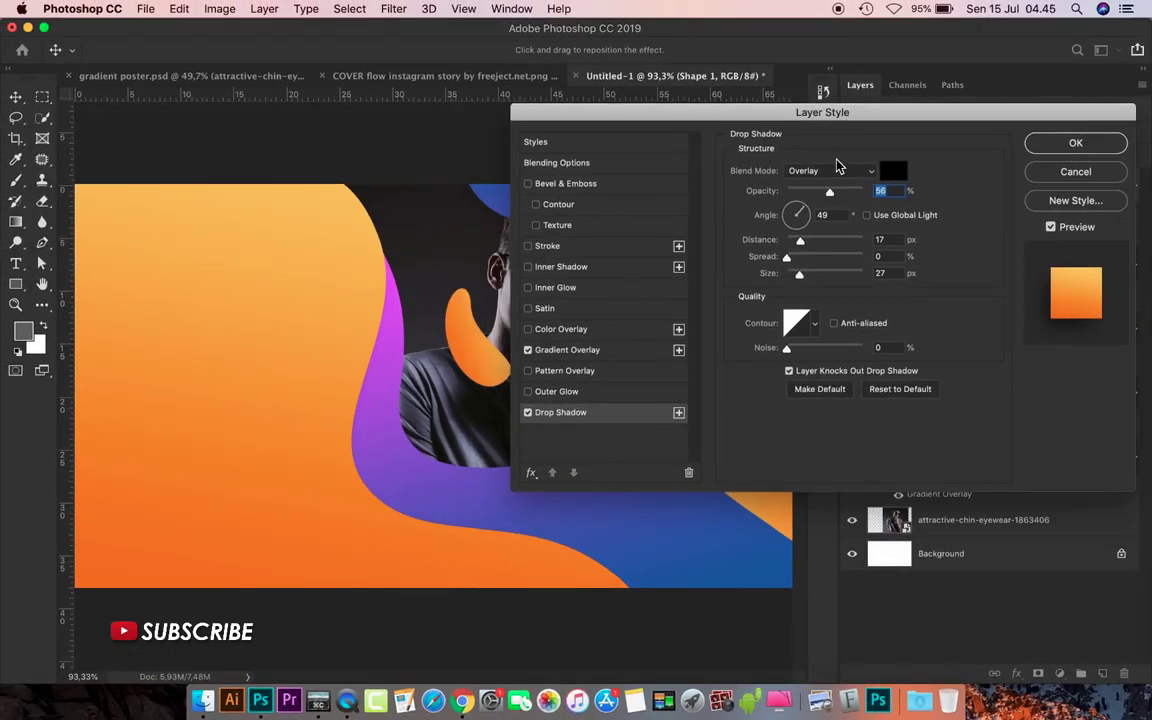
left_click(840, 176)
left_click(841, 172)
left_click(890, 172)
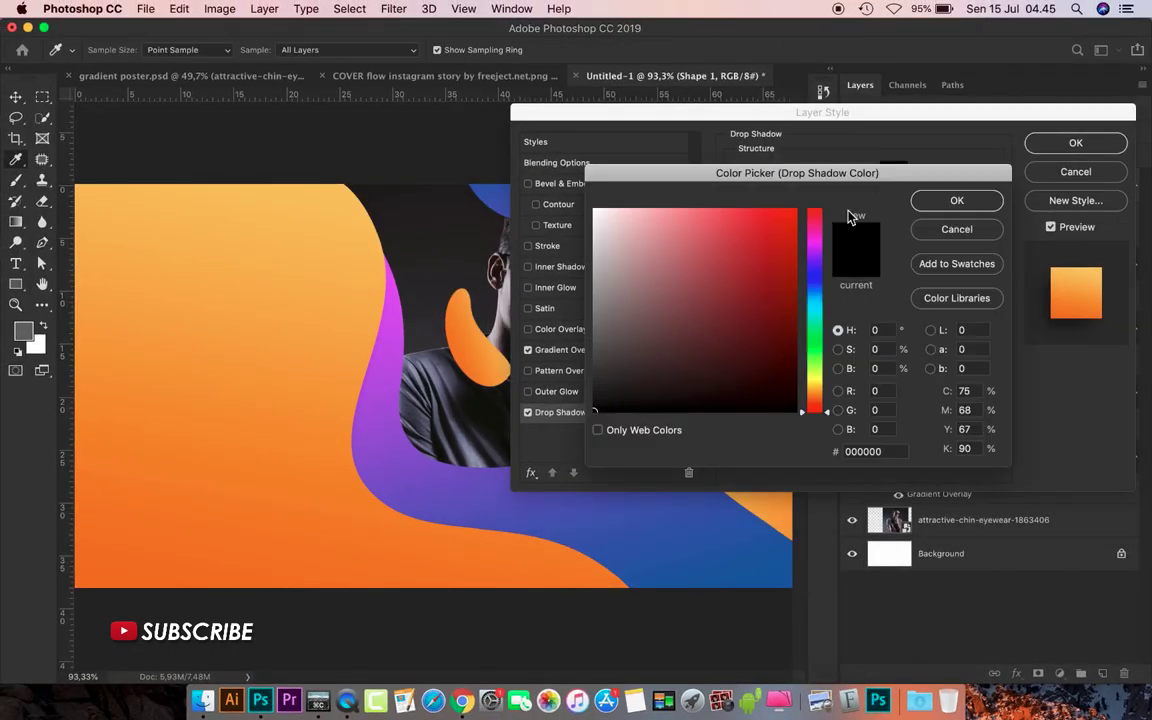
left_click_drag(563, 438, 595, 411)
left_click(943, 205)
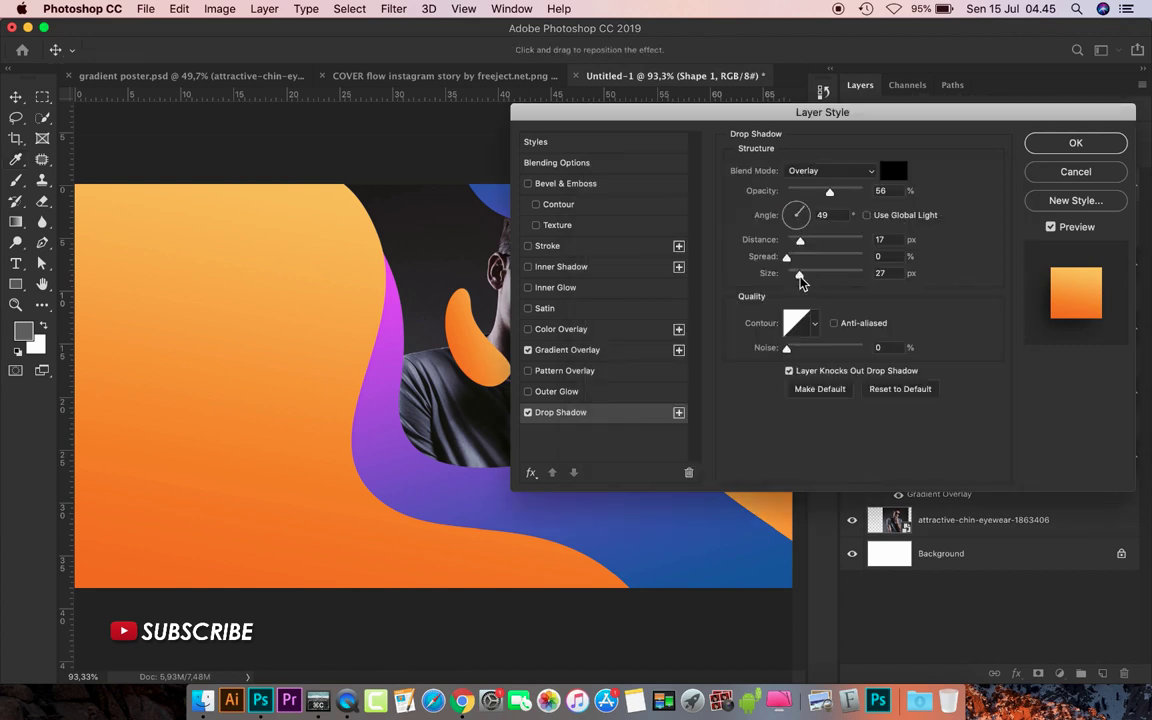
Set the shadow to -135° angle, 17 px distance and 49 px size.
left_click_drag(799, 273, 786, 273)
mouse_move(802, 218)
left_mouse_down()
mouse_move(792, 232)
mouse_move(787, 222)
left_mouse_up()
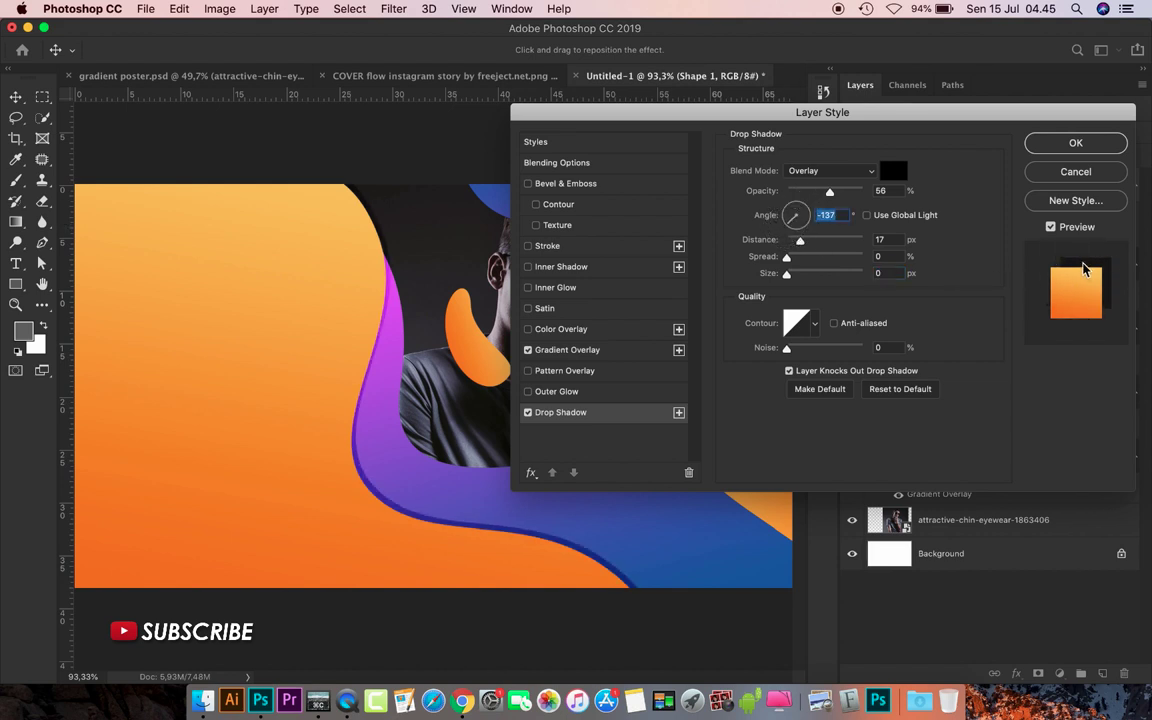
left_click_drag(378, 358, 370, 415)
left_click_drag(786, 273, 808, 276)
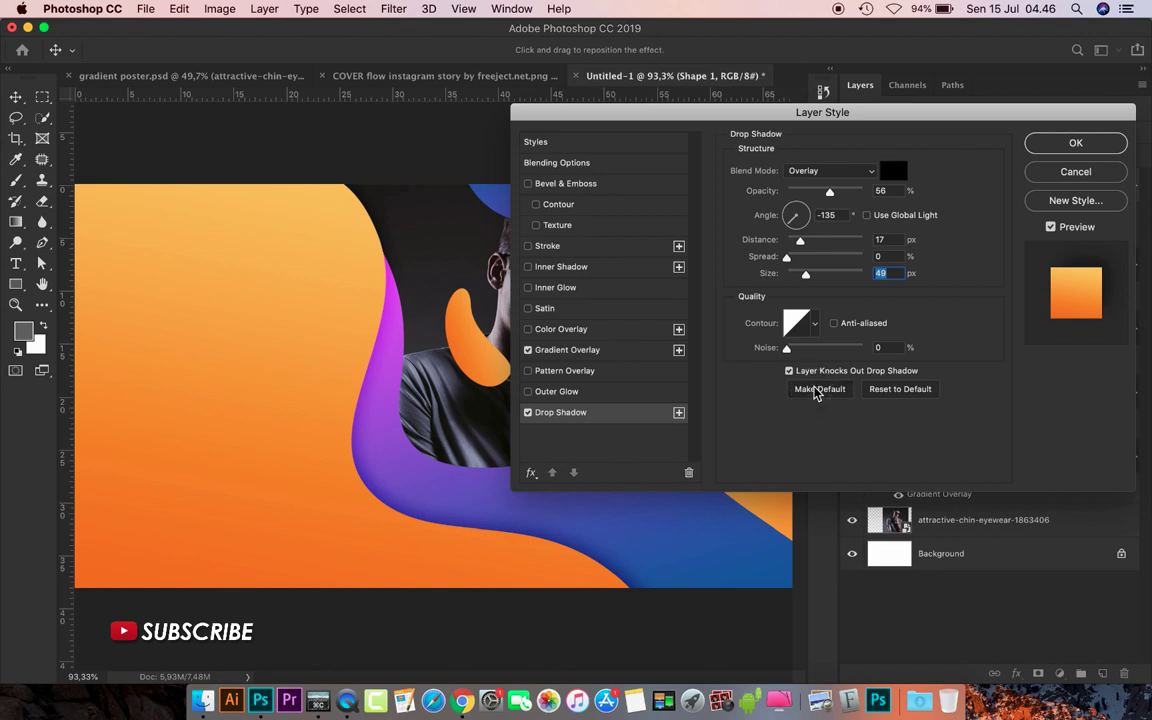
left_click(1050, 146)
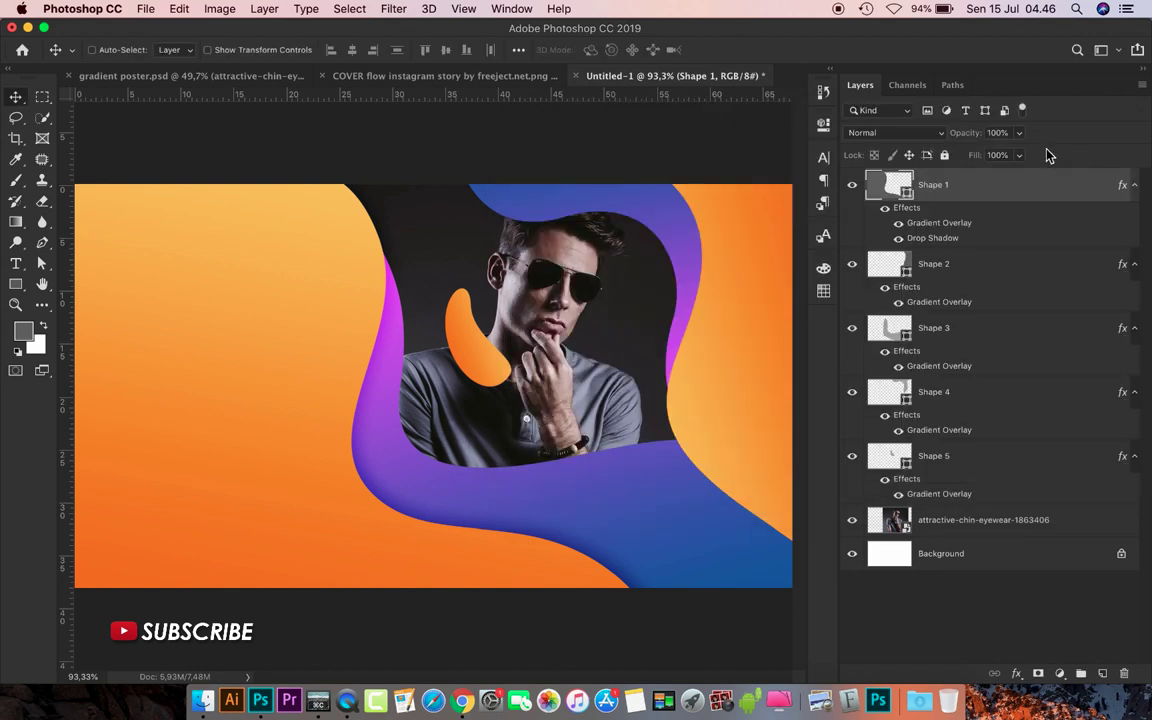
Give Shape 2 the default Overlay drop shadow with its angle adjusted.
left_click(990, 264)
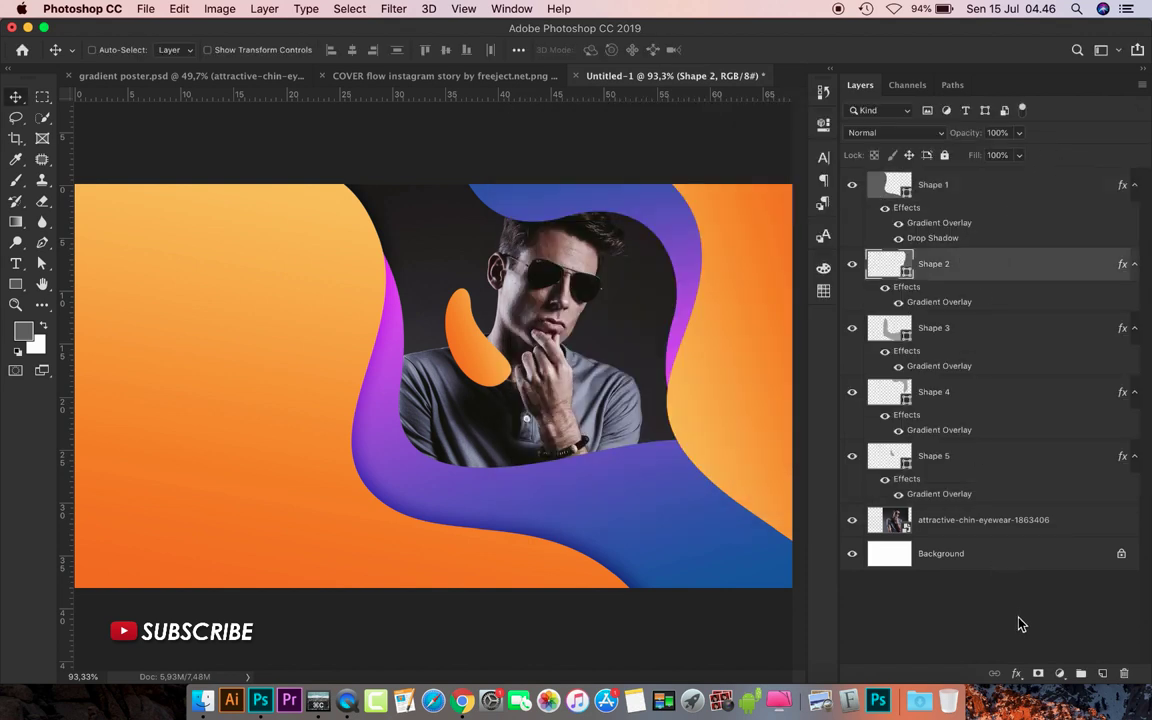
left_click(1016, 673)
left_click(1050, 711)
mouse_move(861, 115)
left_mouse_down()
mouse_move(406, 258)
mouse_move(355, 163)
left_mouse_up()
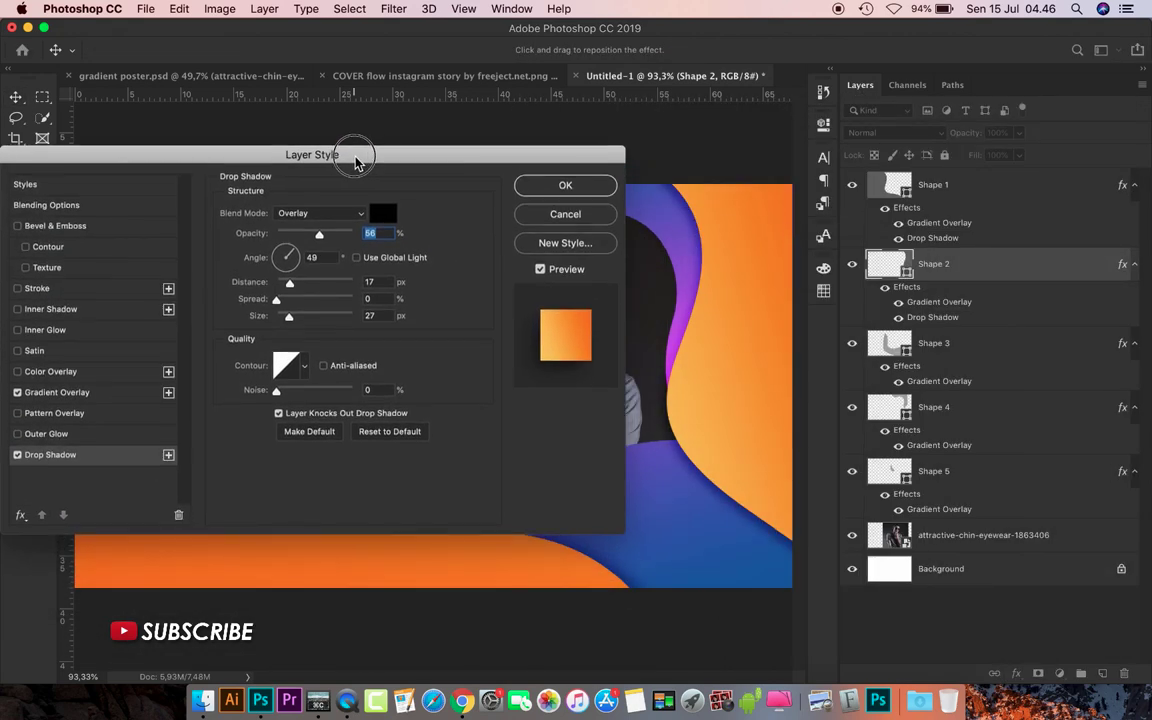
left_click(383, 432)
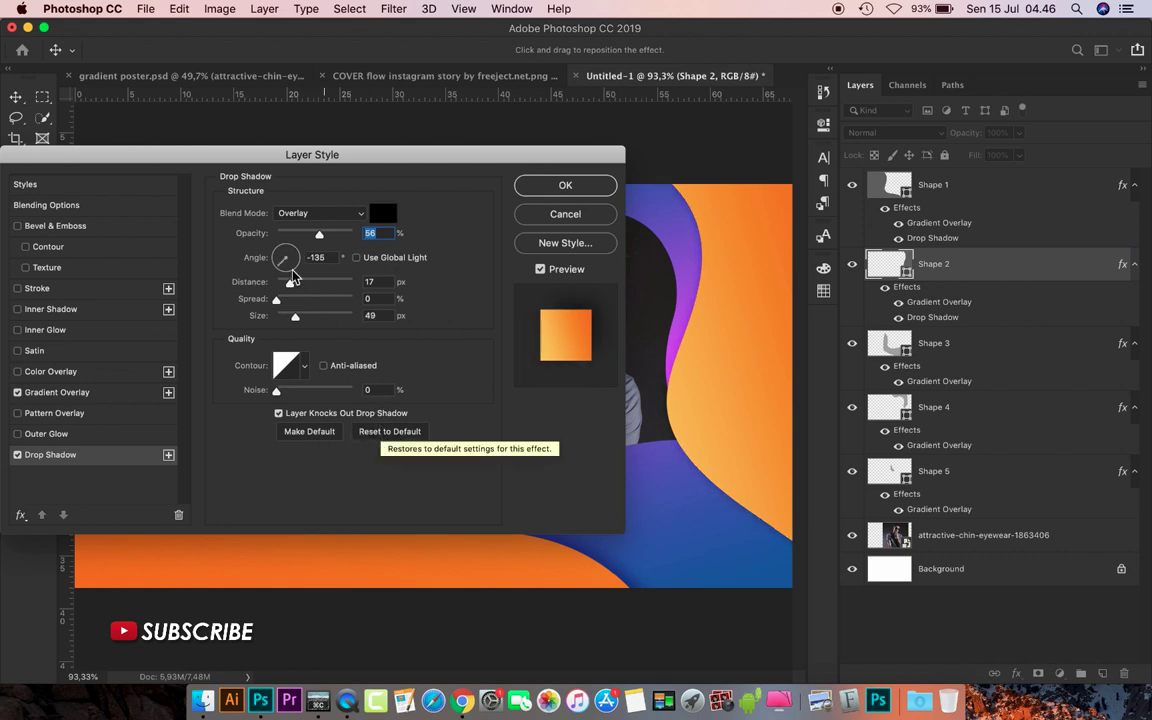
left_click_drag(290, 262, 296, 250)
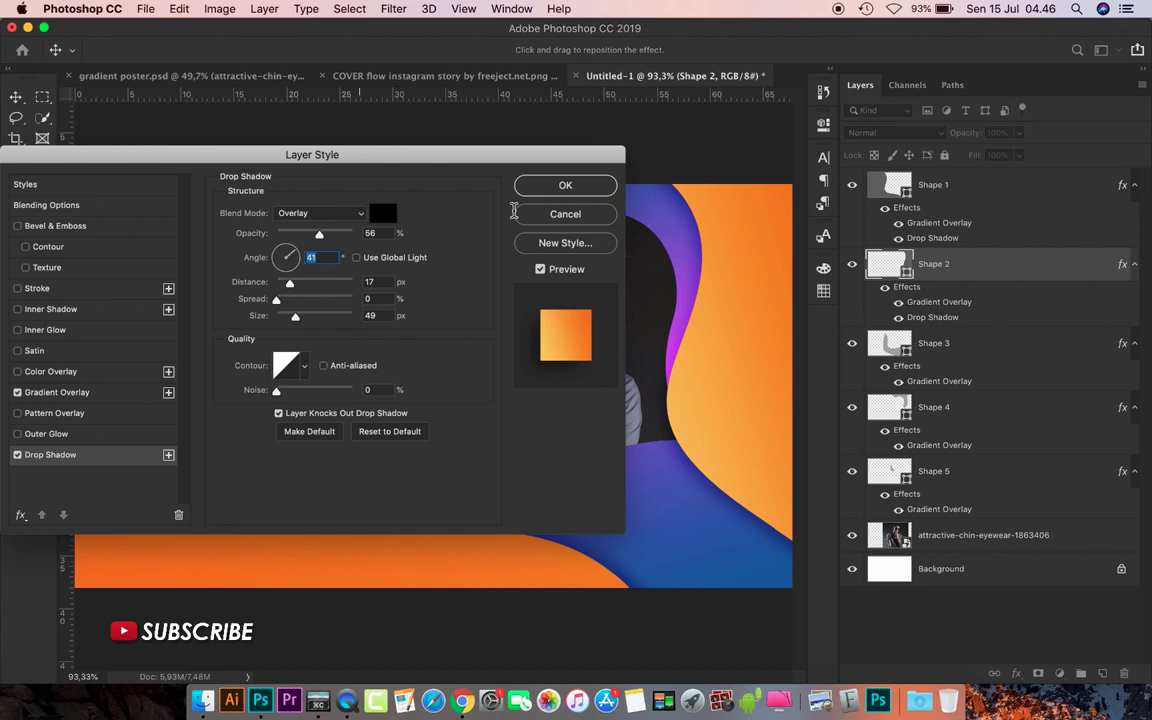
left_click(547, 189)
Give Shape 3 an Overlay drop shadow angled at -145° with 27 px size.
left_click(978, 352)
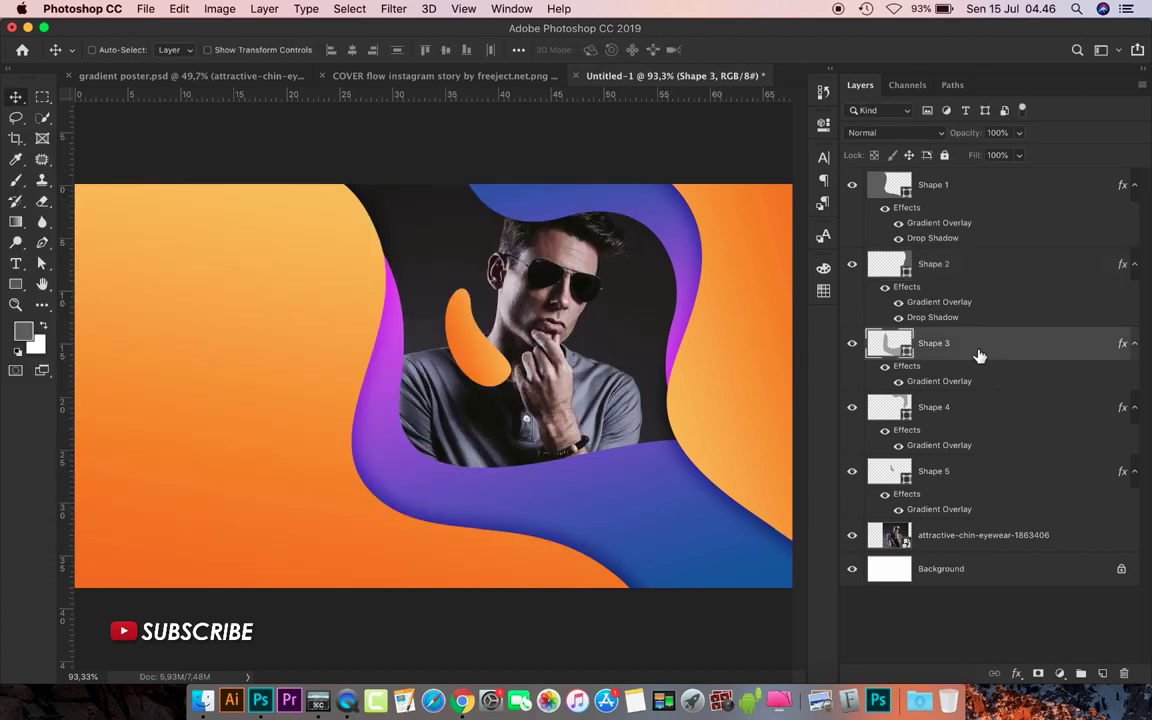
left_click(1017, 674)
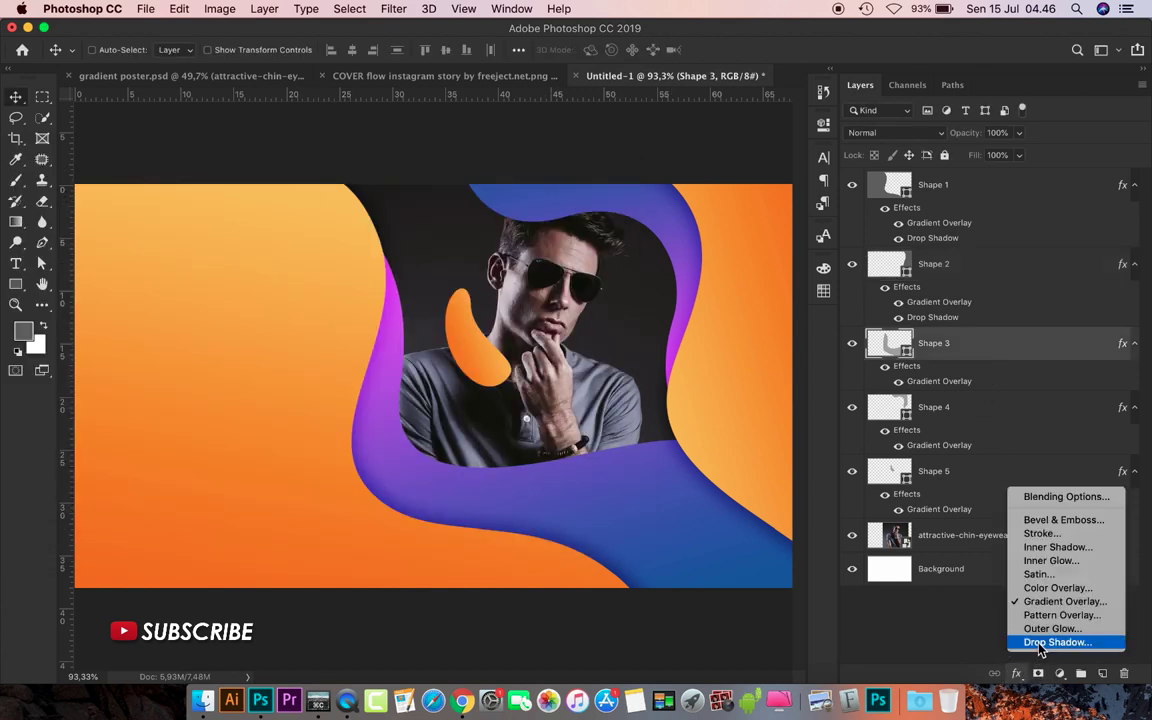
left_click(1050, 640)
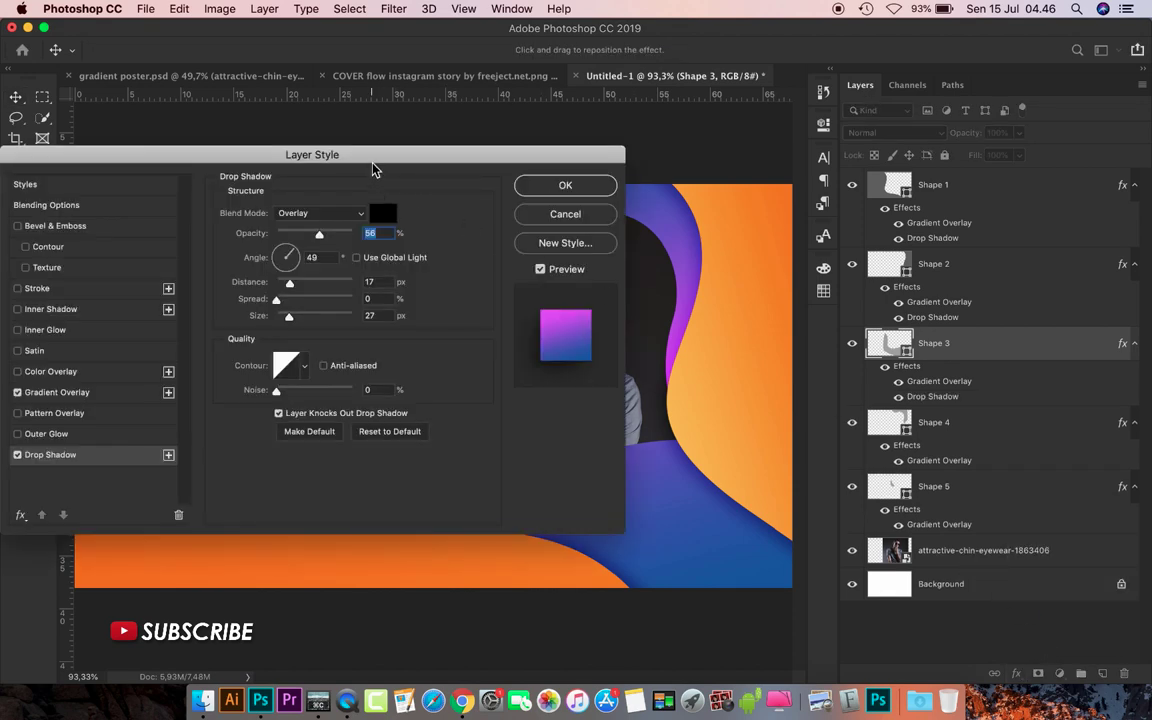
mouse_move(392, 160)
left_mouse_down()
mouse_move(866, 140)
mouse_move(934, 108)
left_mouse_up()
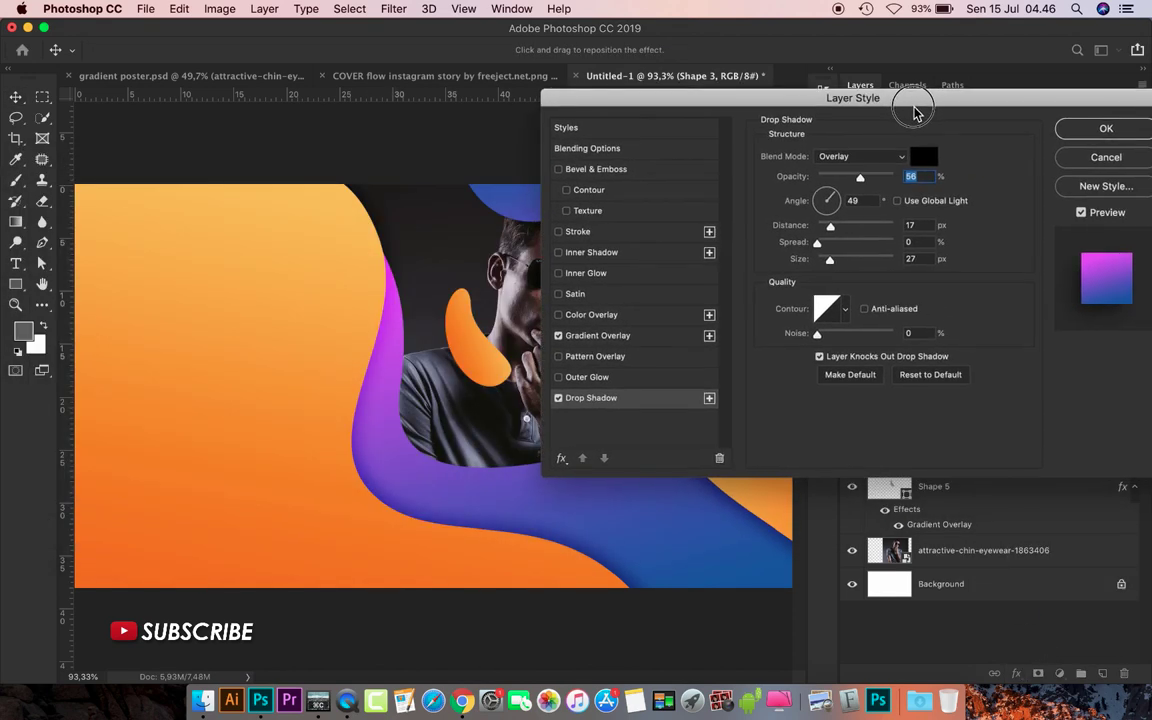
left_click_drag(840, 205, 822, 217)
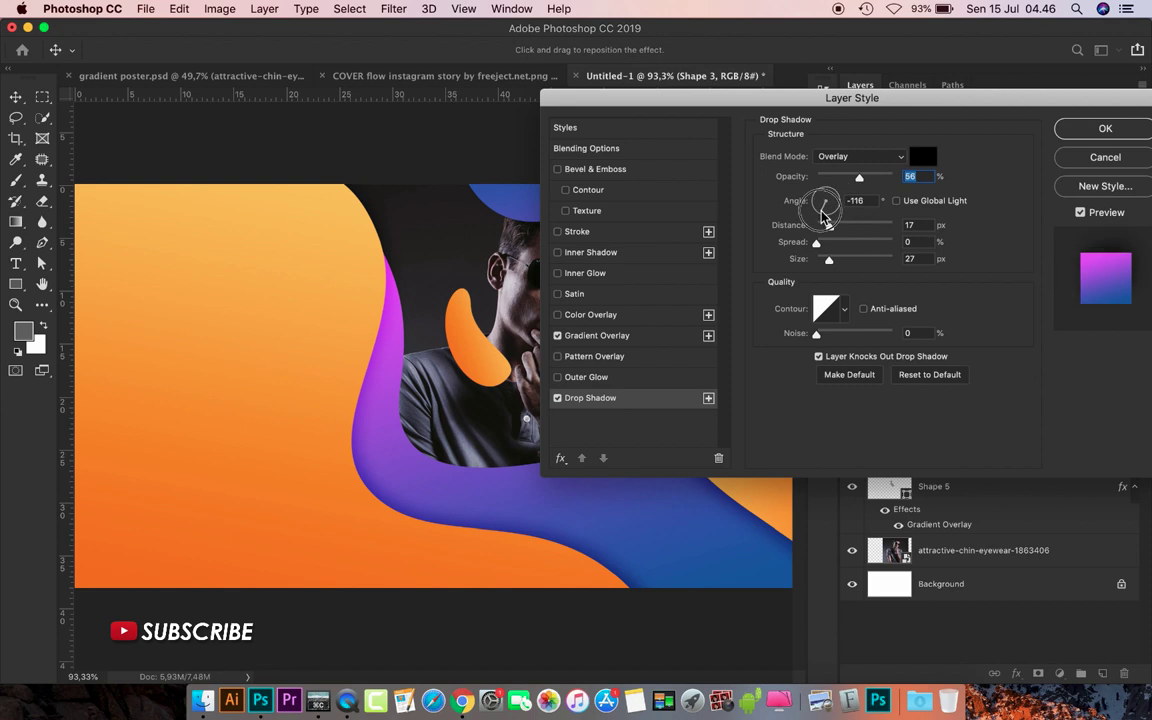
left_click(1105, 128)
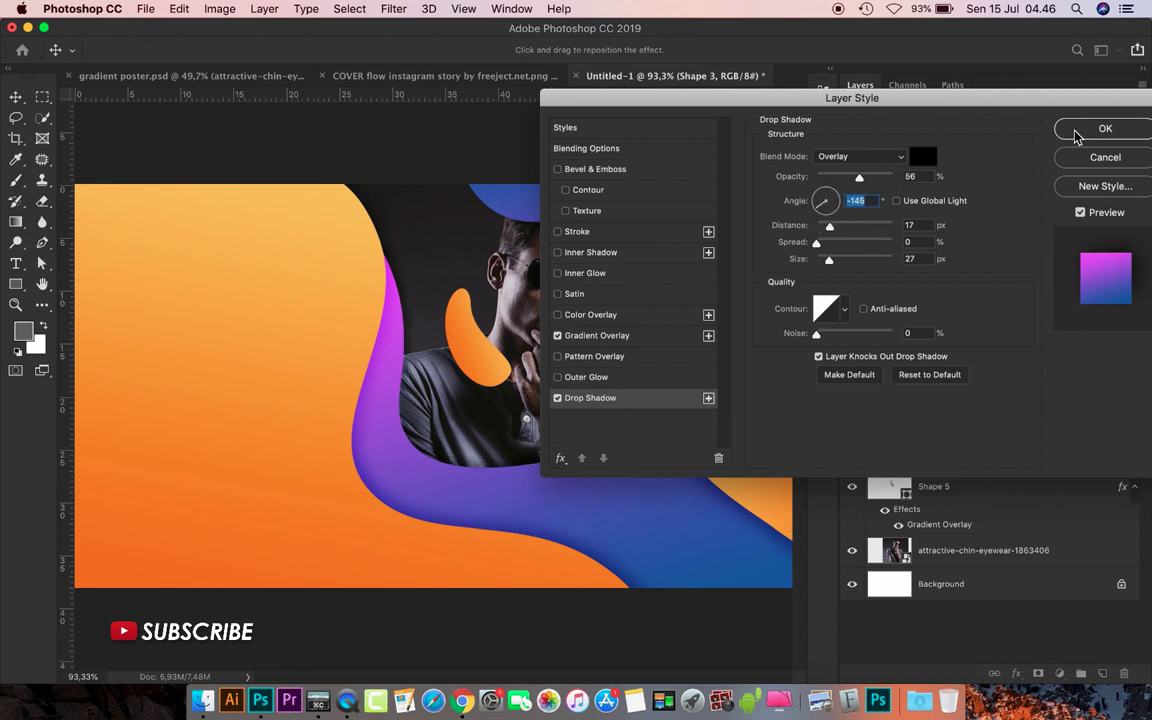
Give Shape 4 an Overlay drop shadow with its angle rotated.
left_click(984, 426)
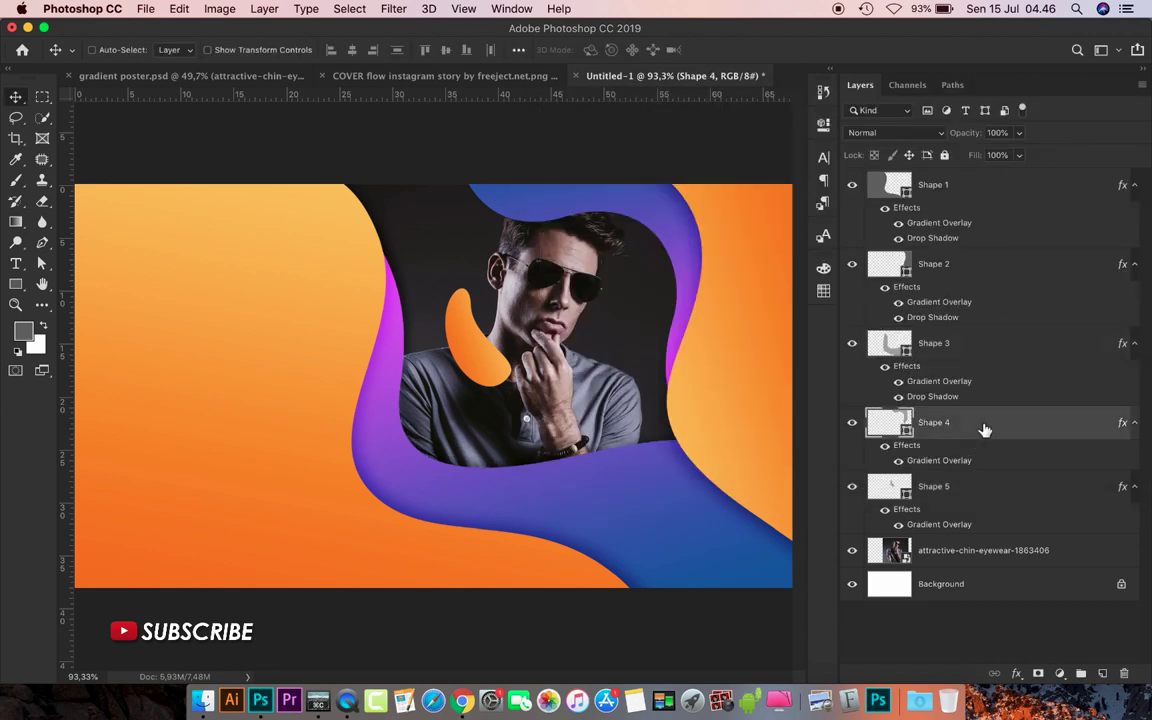
left_click(1016, 673)
left_click(1040, 641)
mouse_move(880, 105)
left_mouse_down()
mouse_move(540, 315)
mouse_move(939, 307)
left_mouse_up()
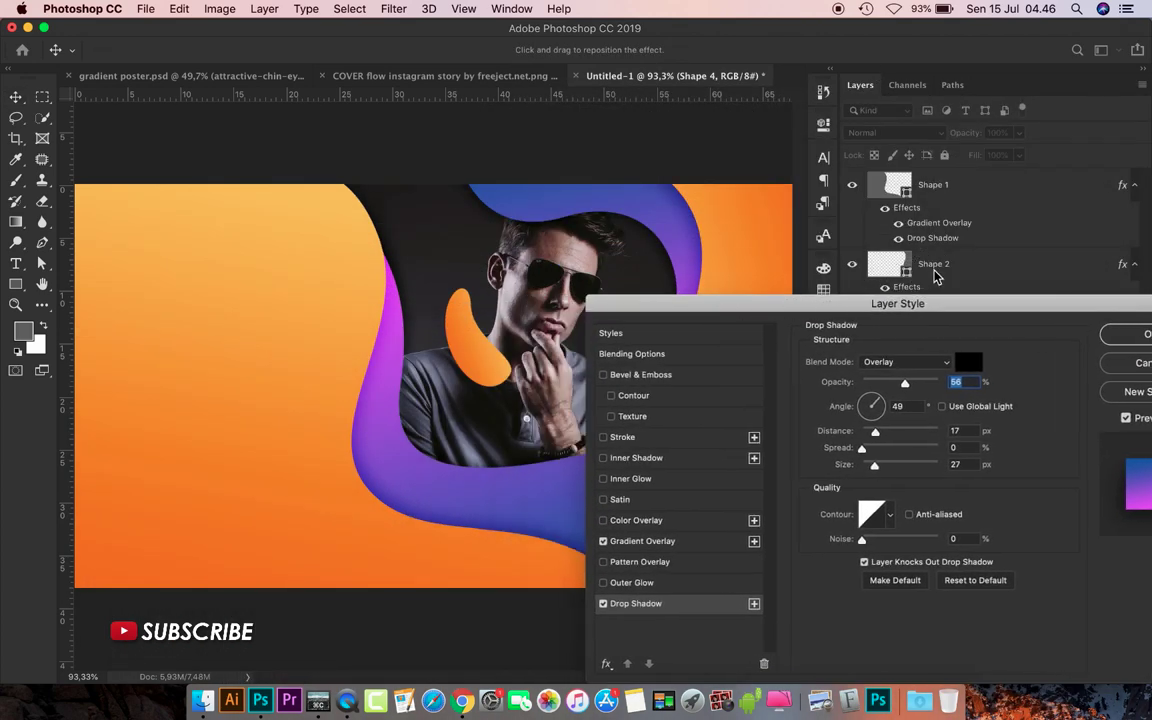
left_click_drag(875, 408, 887, 405)
left_click_drag(893, 310, 738, 303)
left_click(968, 334)
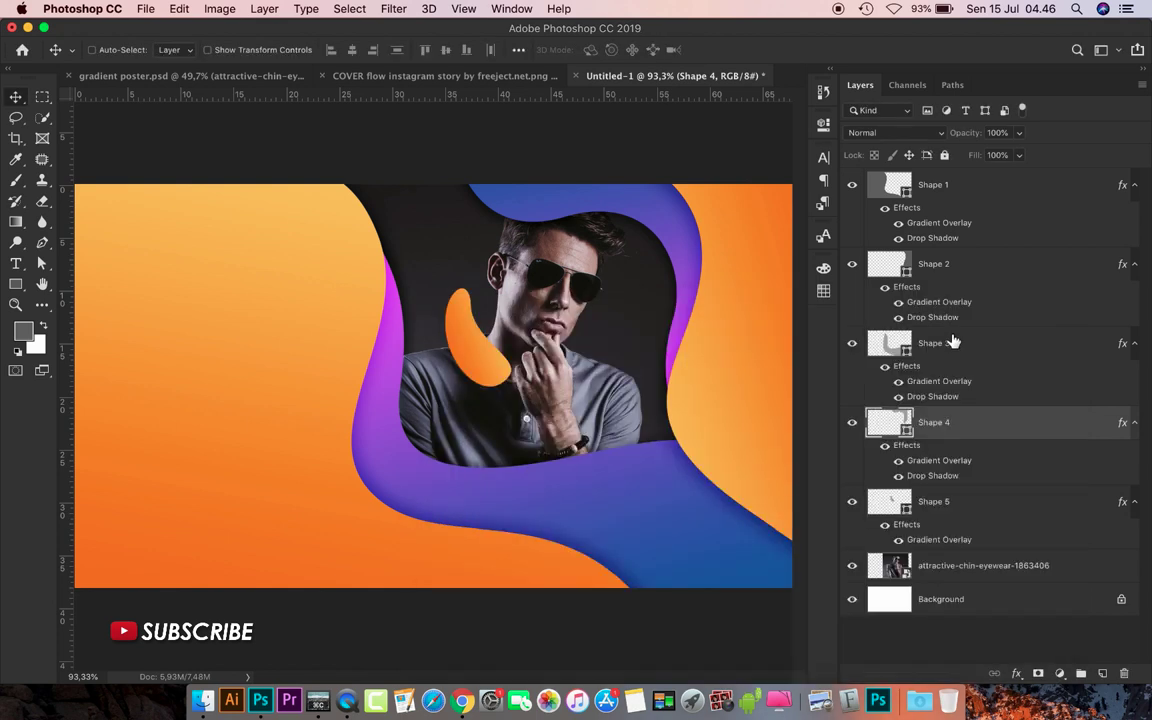
Give the small Shape 5 a drop shadow with the default settings.
left_click(957, 527)
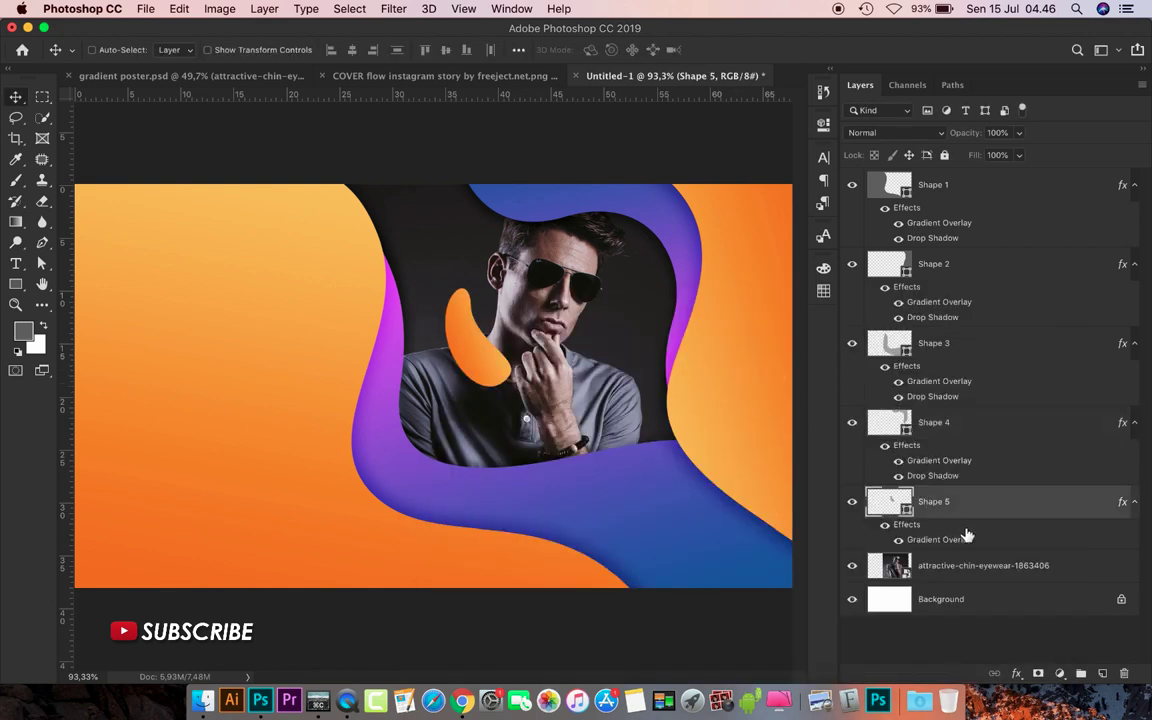
left_click(1013, 673)
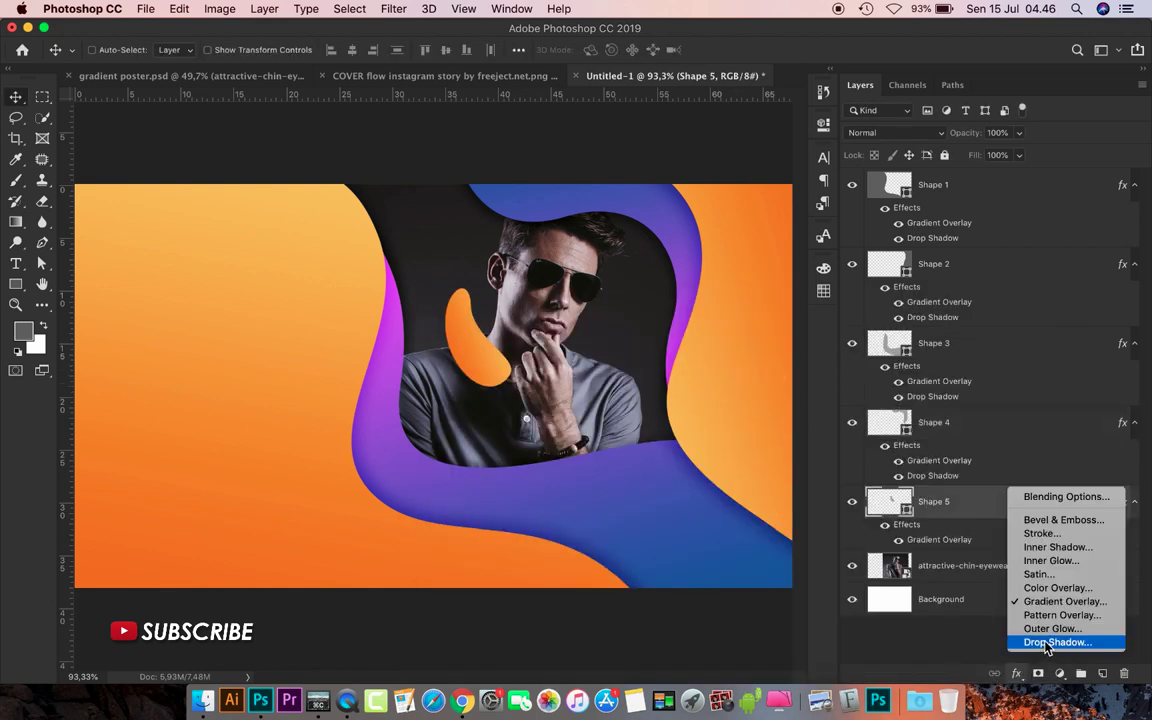
left_click(1047, 643)
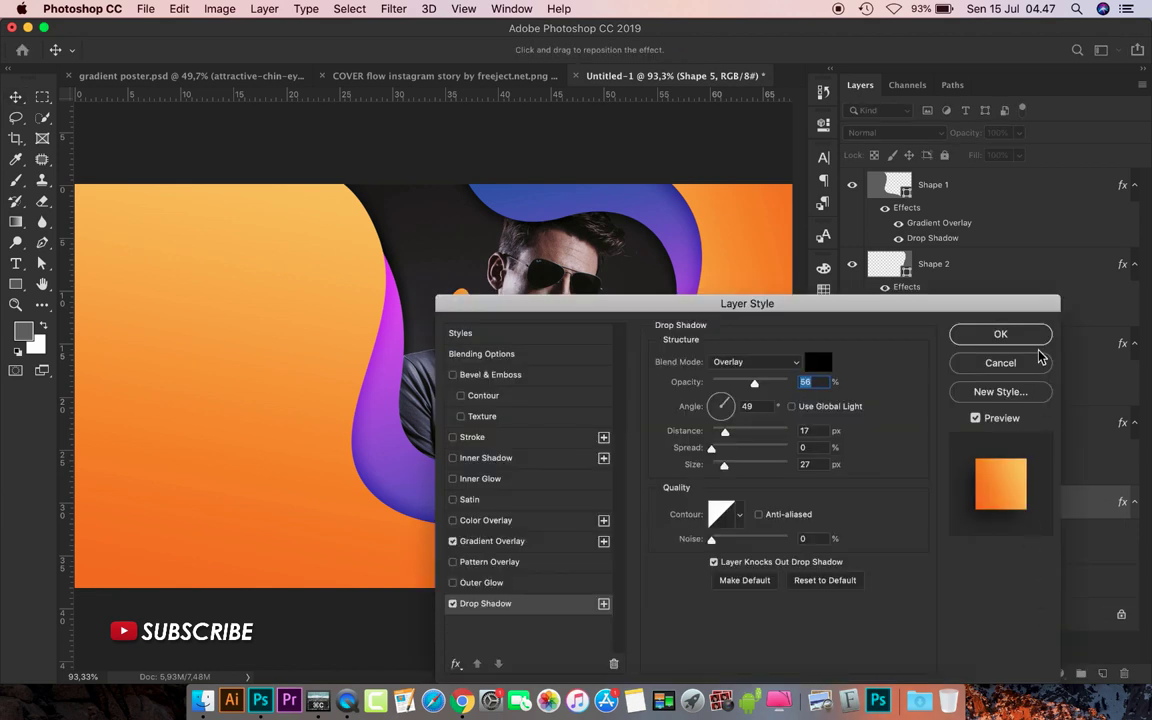
left_click(1035, 338)
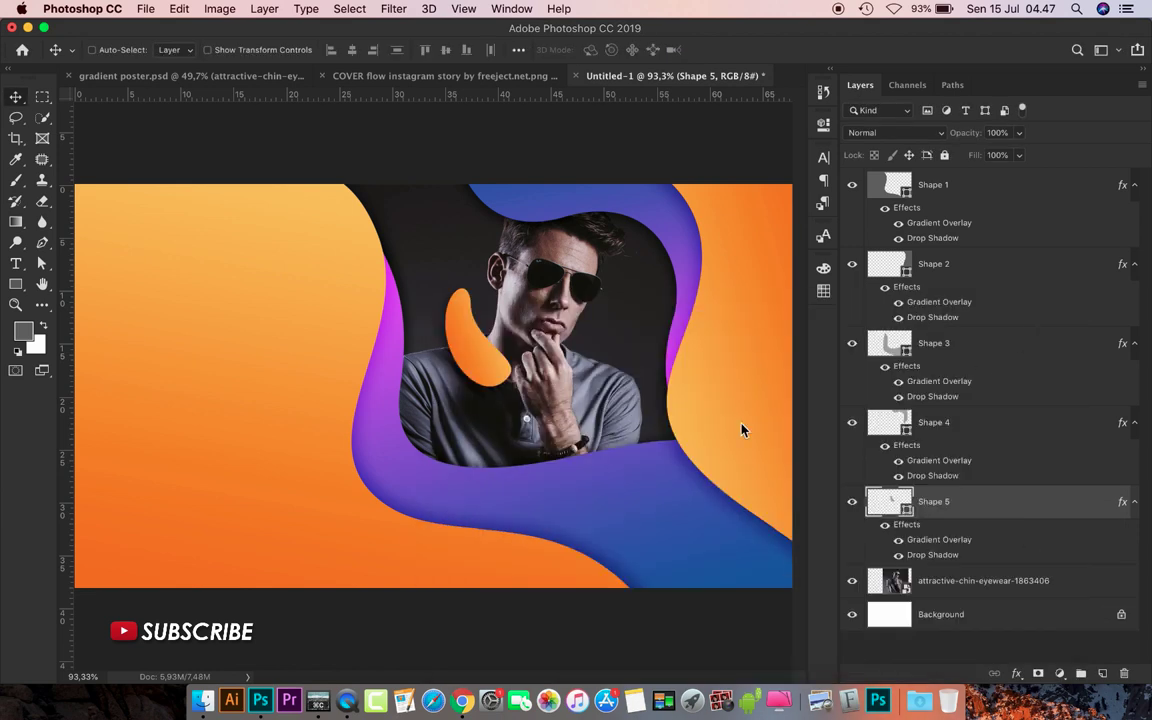
scroll(741, 430, "down", 5)
scroll(586, 463, "up", 3)
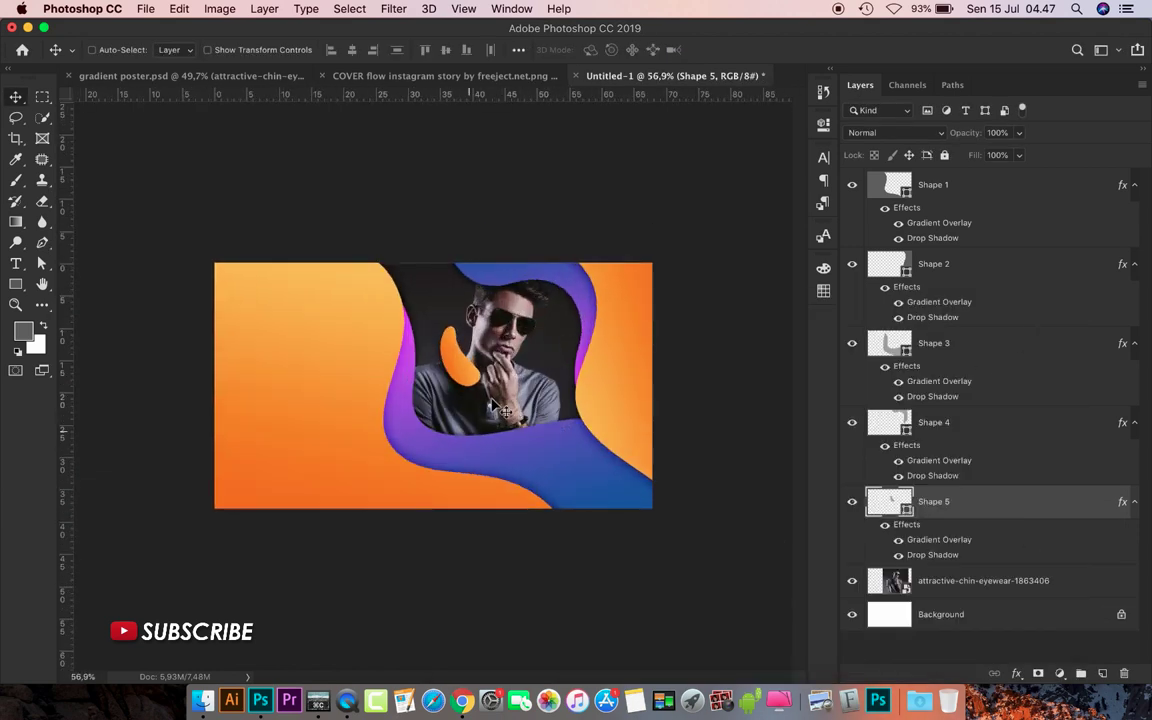
Add a 'Gradient' text layer above the man's head.
left_click(927, 188)
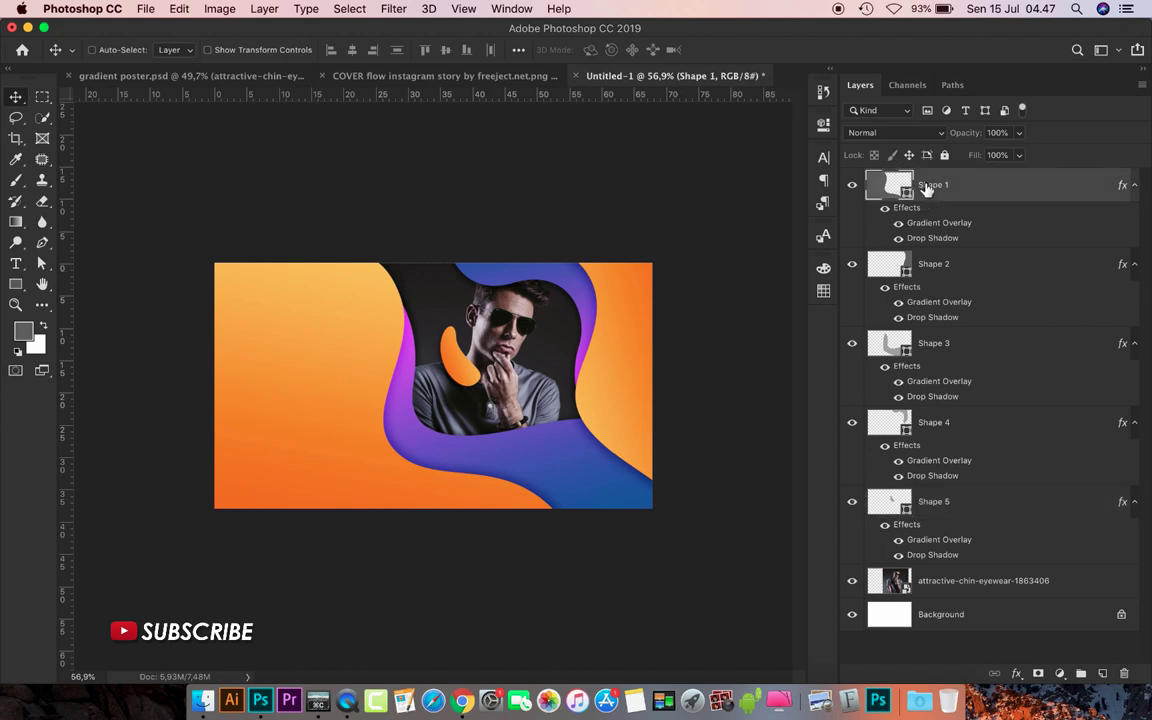
left_click(16, 266)
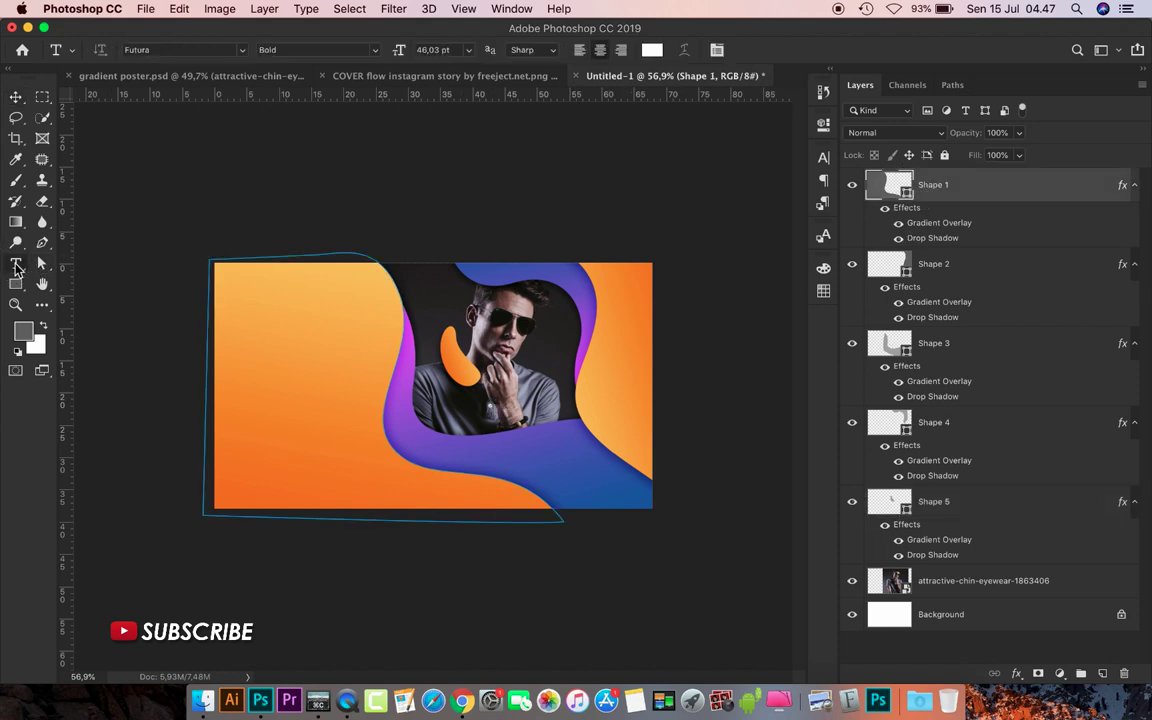
left_click(437, 305)
key("BackSpace")
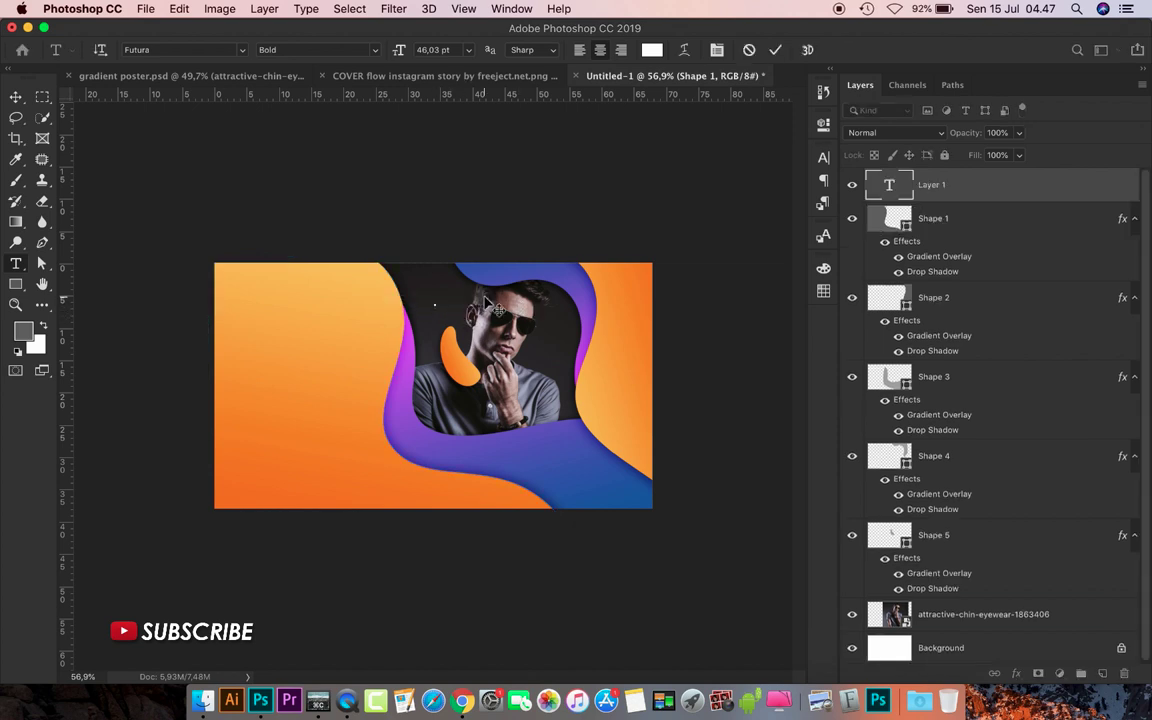
type("Gr")
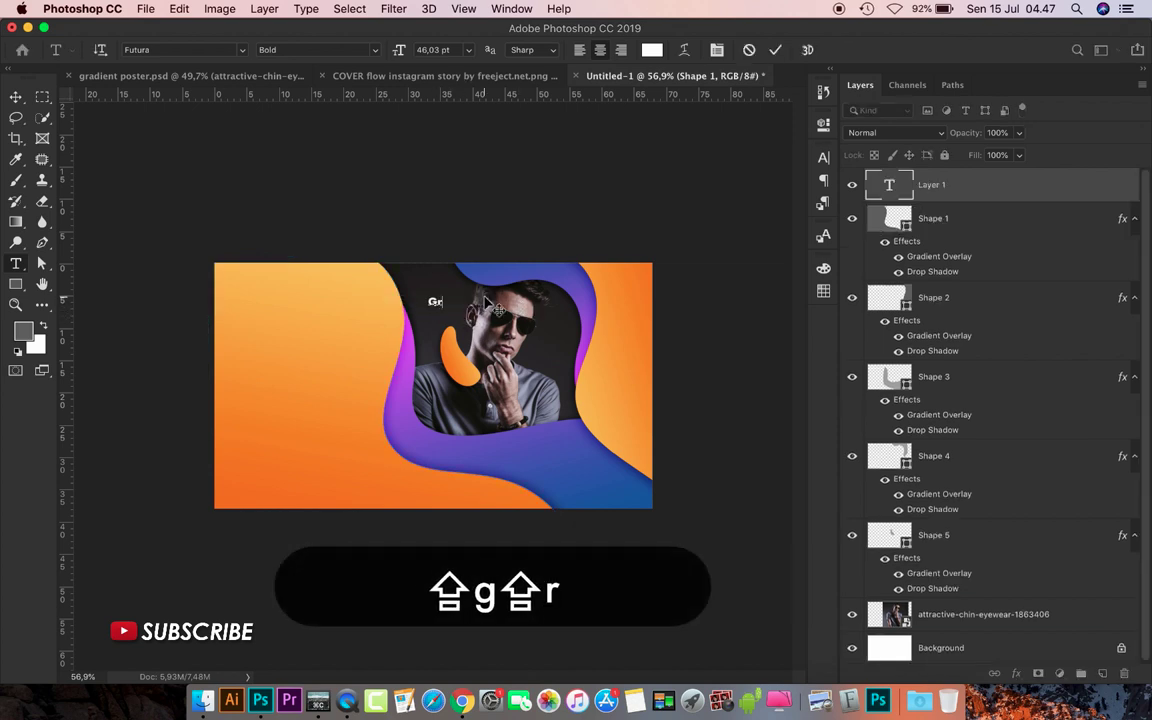
type("adient")
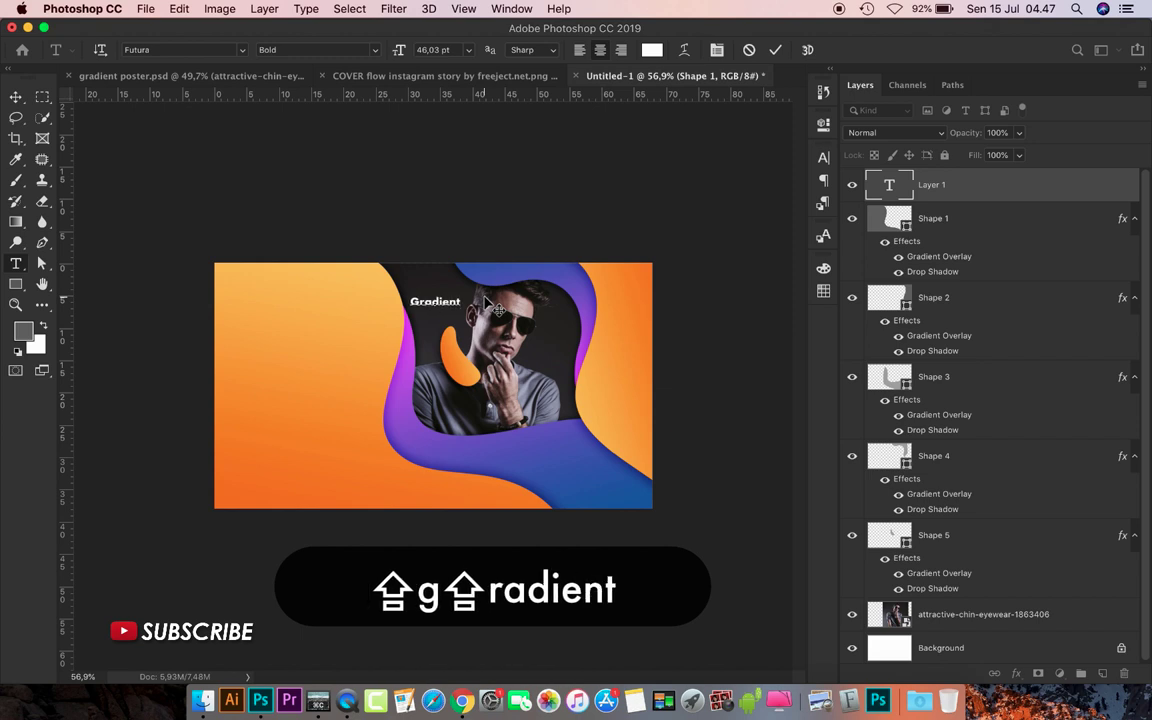
left_click(15, 97)
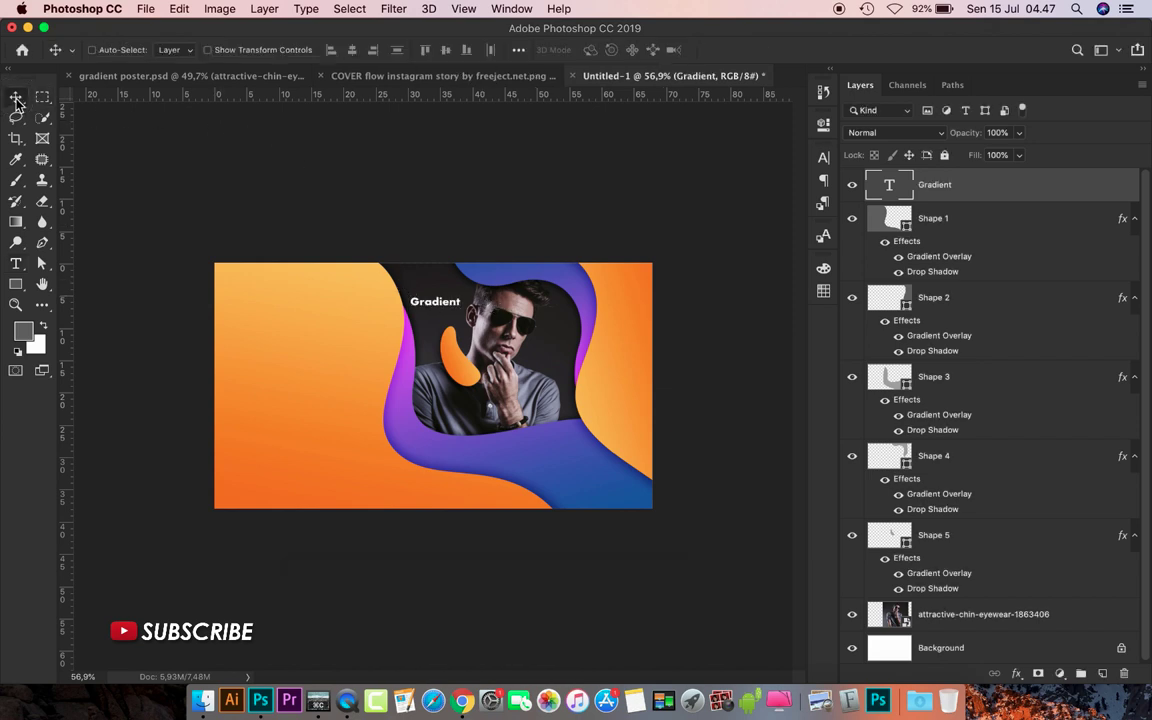
Enlarge the Gradient text to about 192%, move it beside the face, and duplicate it.
key("super+t")
mouse_move(347, 290)
left_mouse_down()
mouse_move(513, 347)
mouse_move(505, 330)
mouse_move(578, 455)
left_mouse_up()
key("Return")
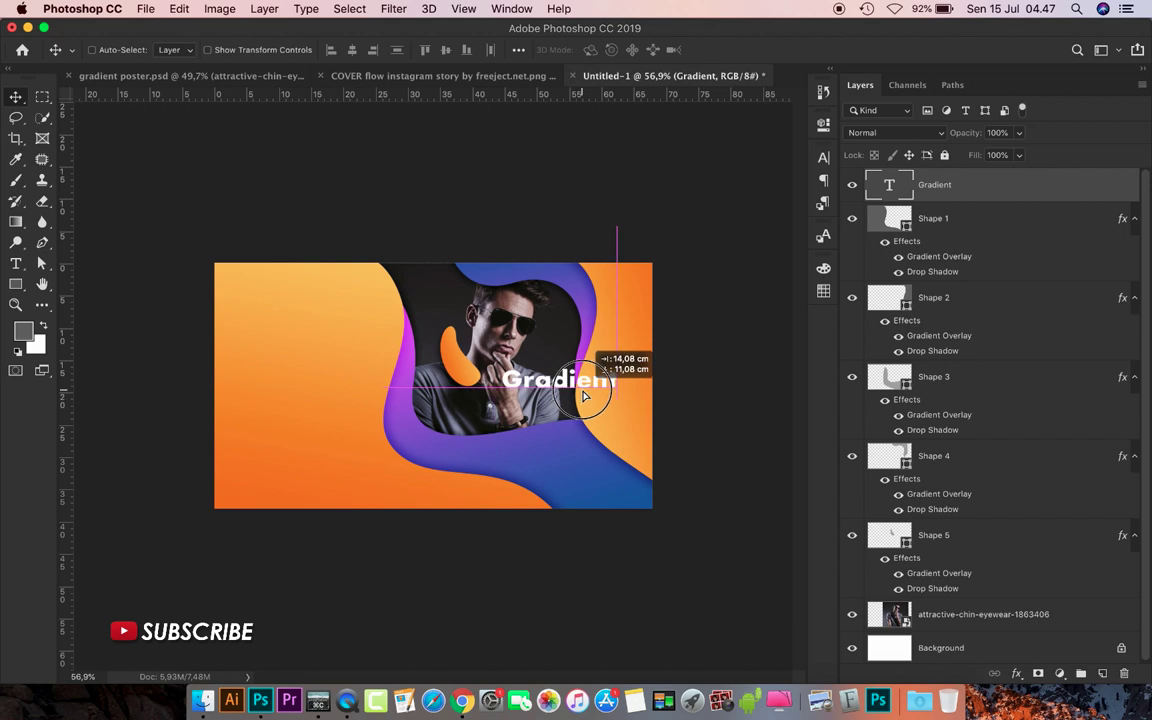
left_click_drag(578, 455, 610, 388)
scroll(610, 388, "up", 2)
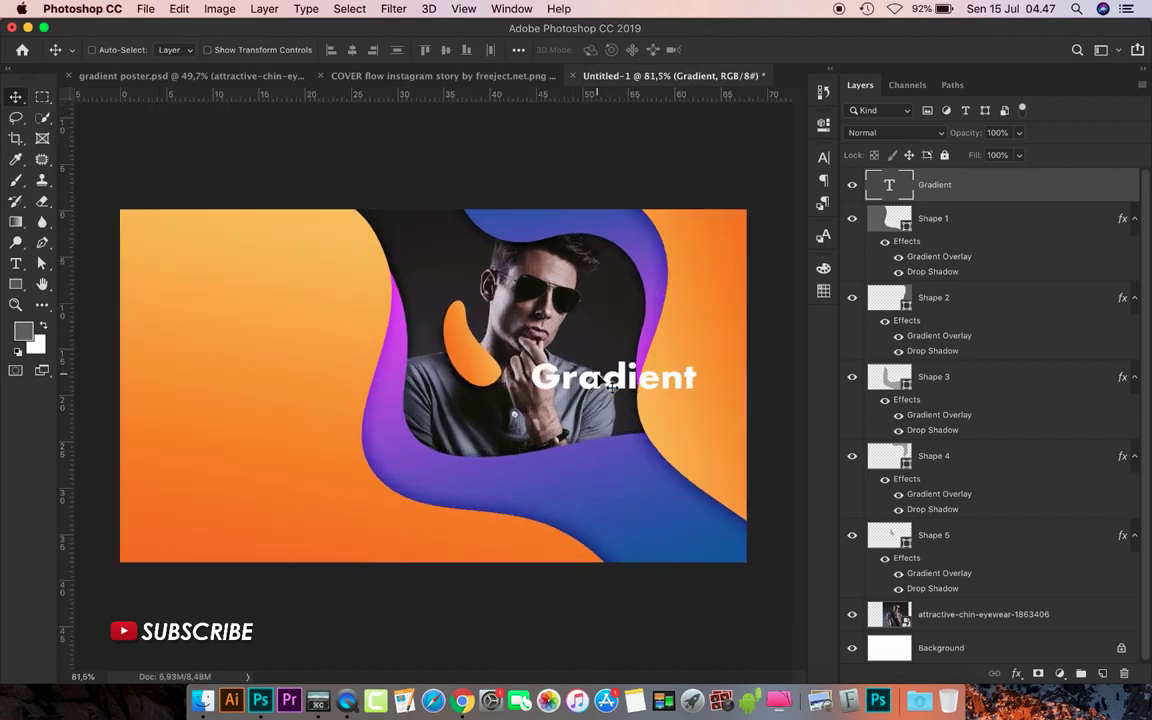
key("super+j")
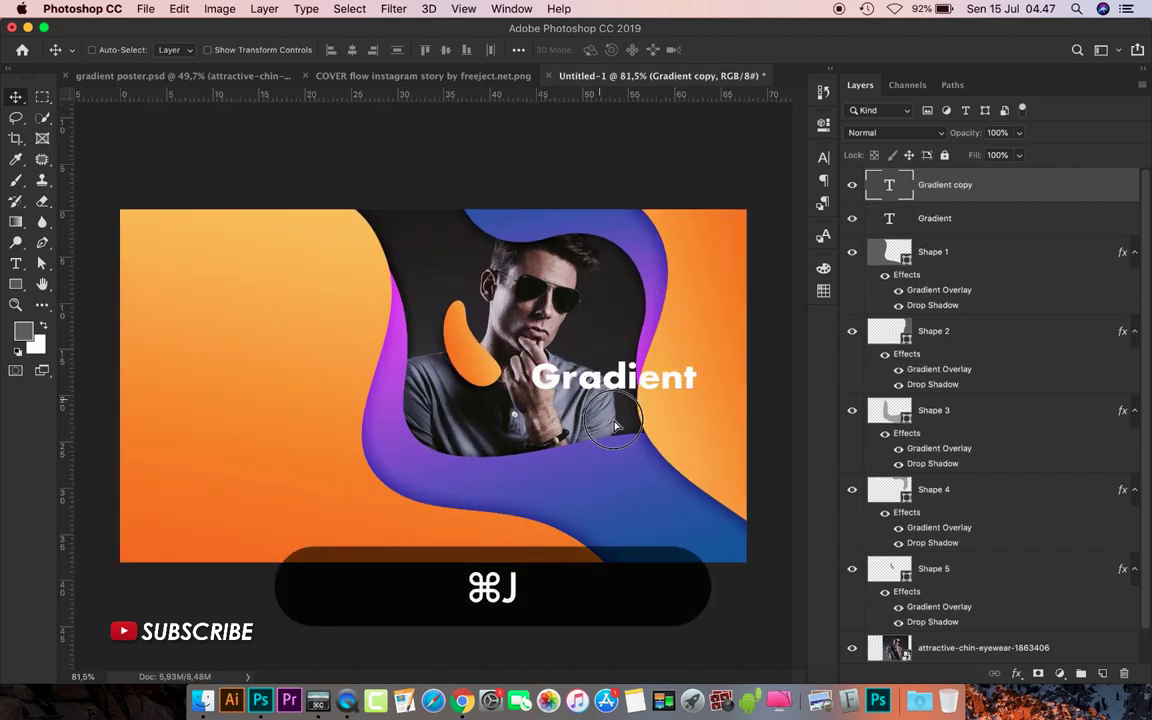
Move the copied text below the original and change it to 'Overlay'.
left_click_drag(612, 388, 619, 425)
left_click(16, 263)
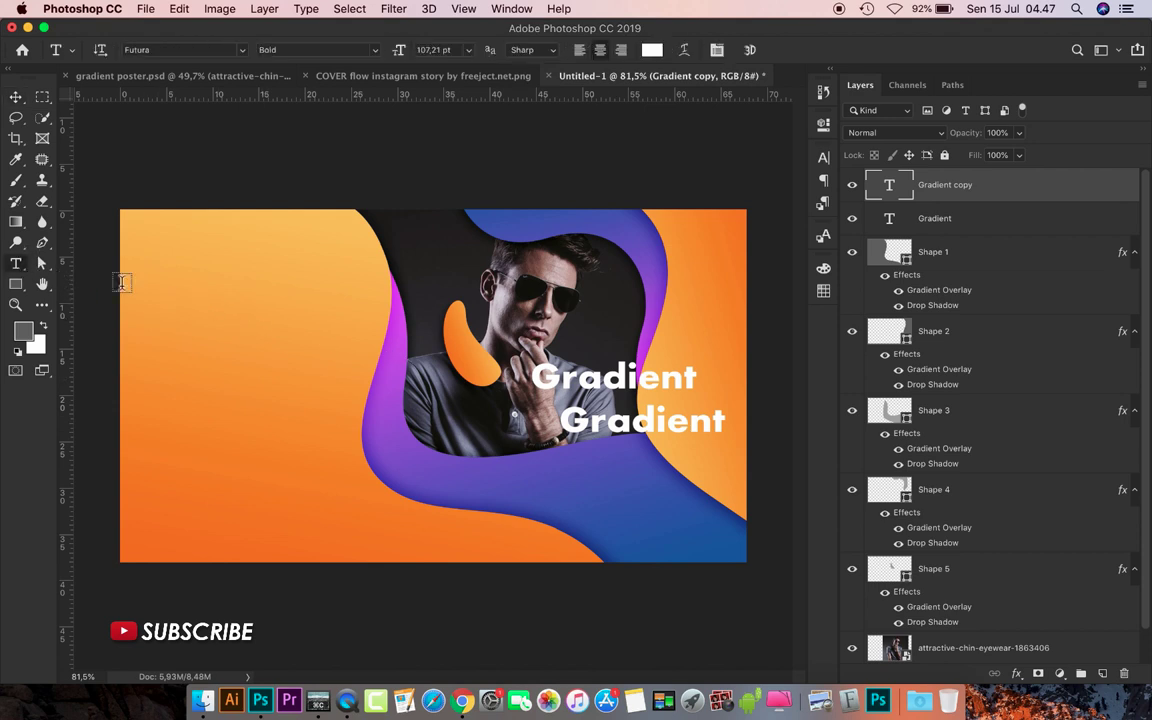
left_click(559, 415)
key("super+a")
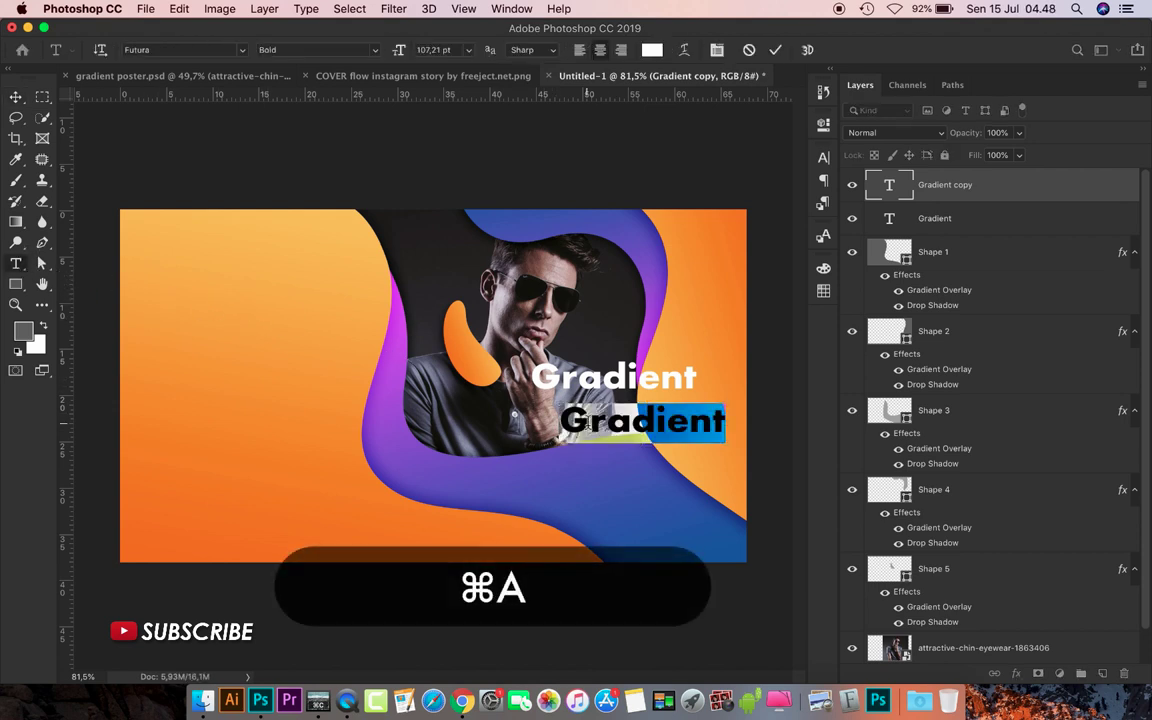
key("shift")
type("Ove")
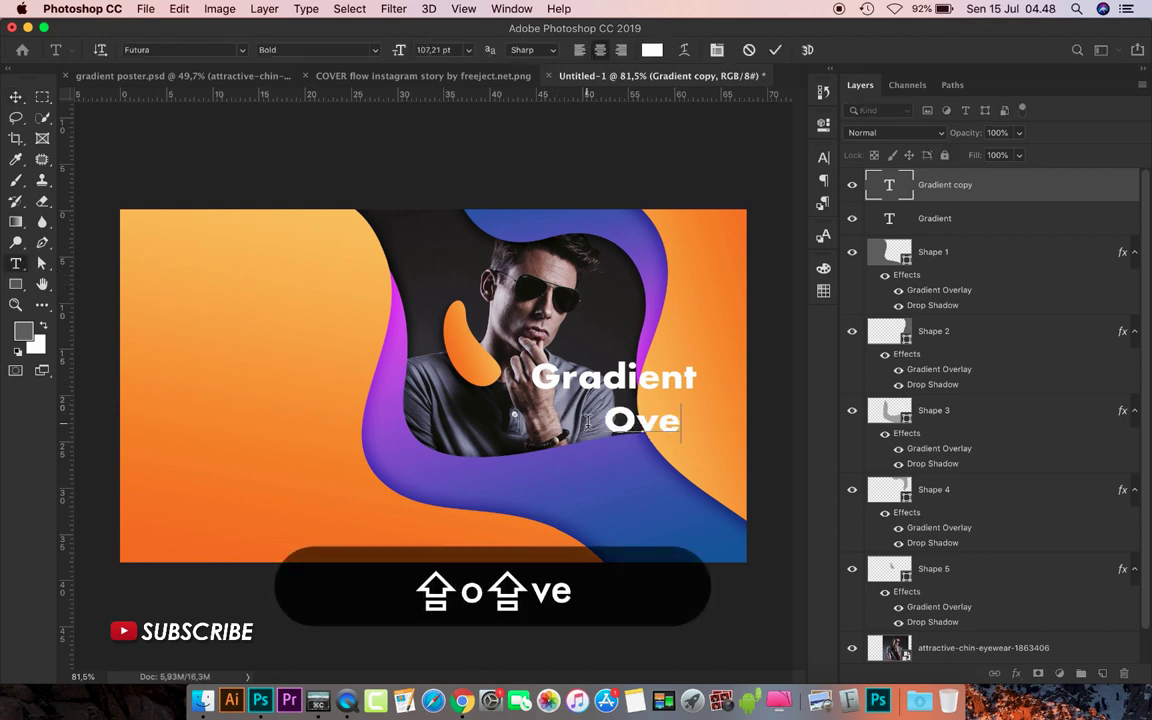
type("rlay")
left_click(17, 97)
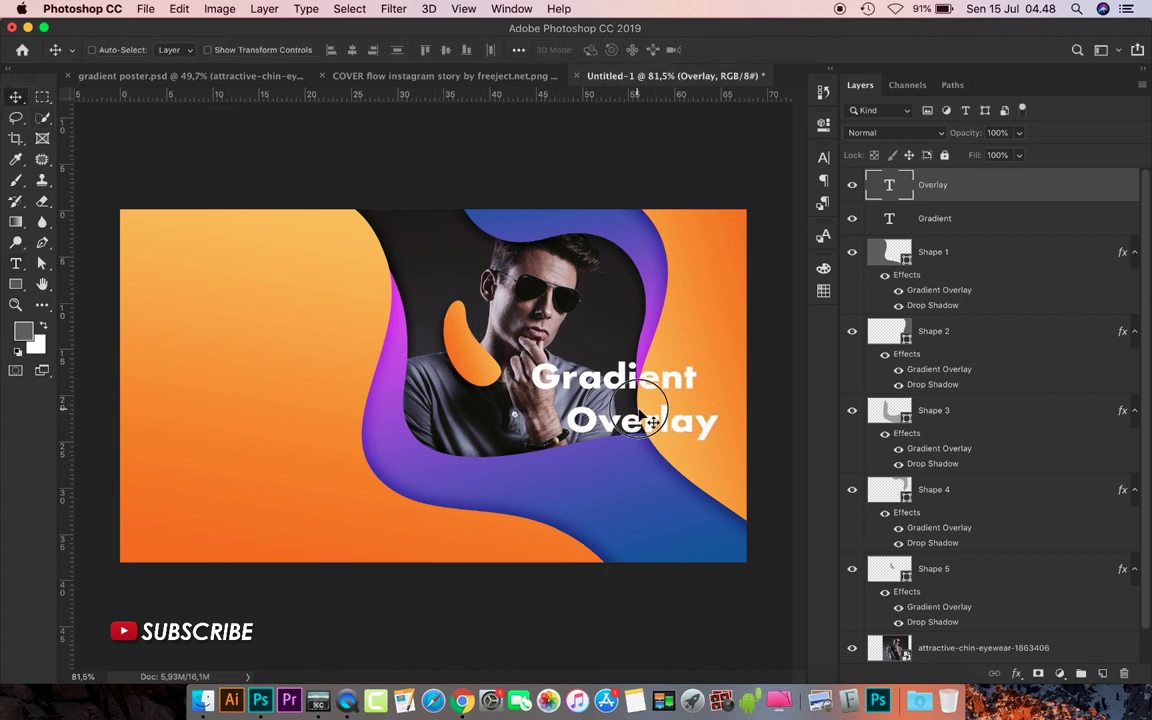
Nudge the Overlay text into place below Gradient and duplicate its layer.
left_click_drag(663, 411, 702, 410)
key("Up")
key("Up")
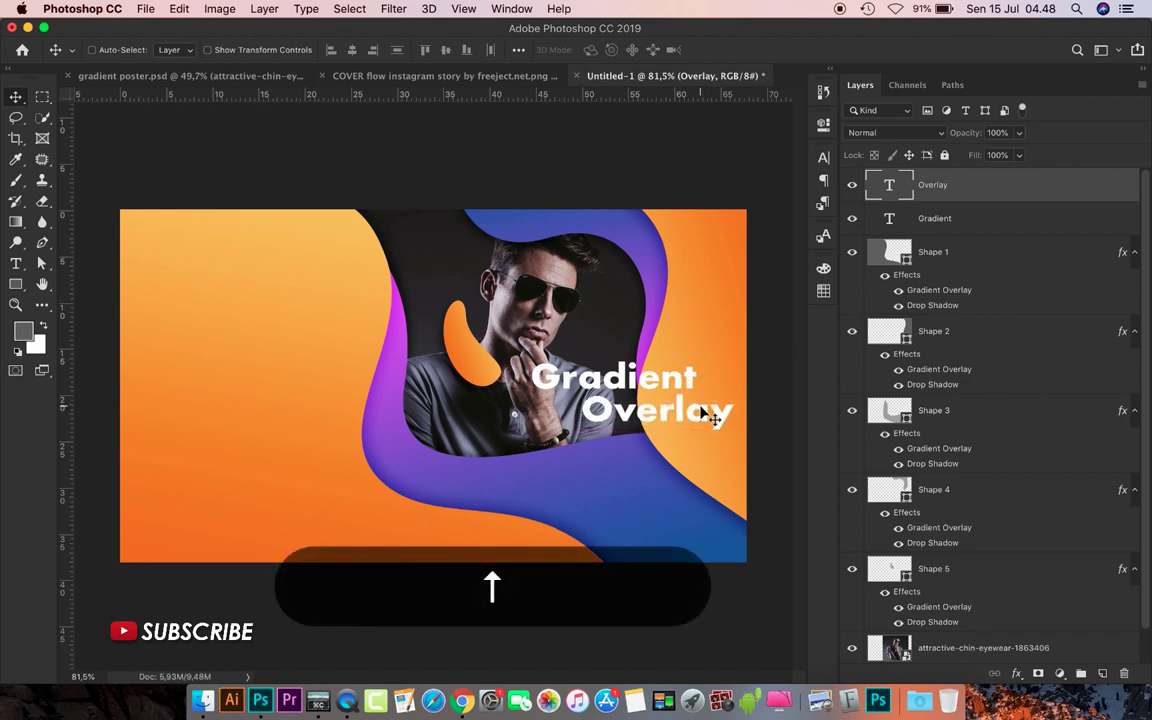
key("Left")
key("Up")
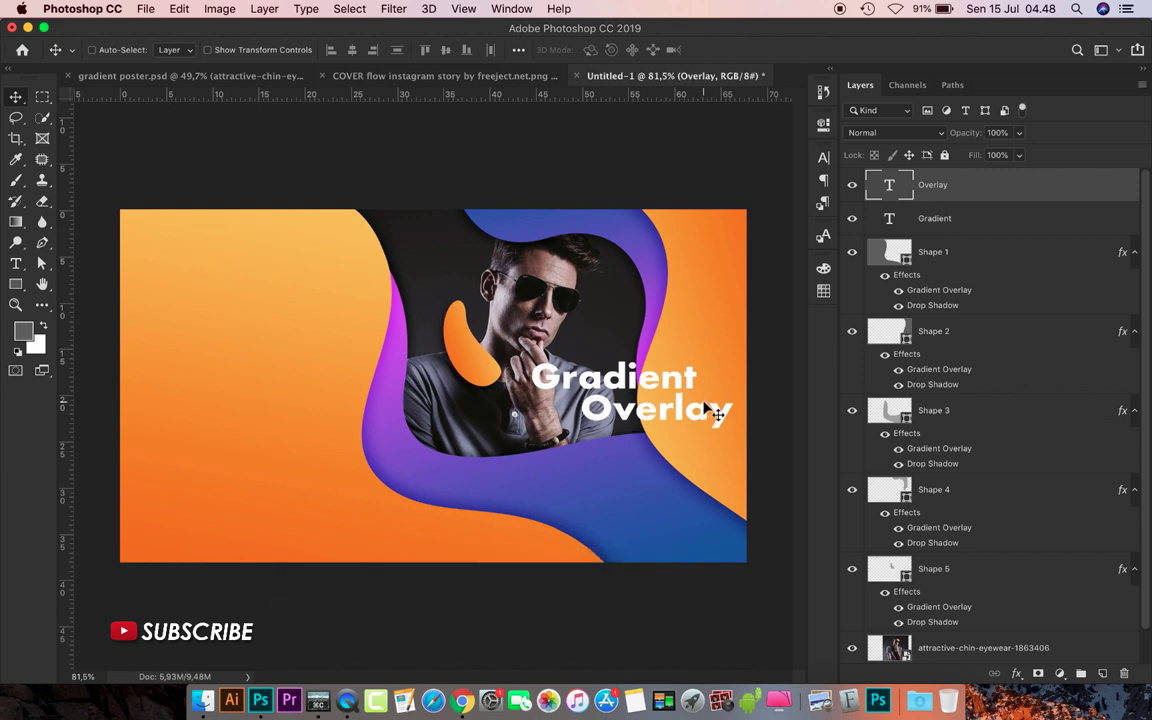
key("super+j")
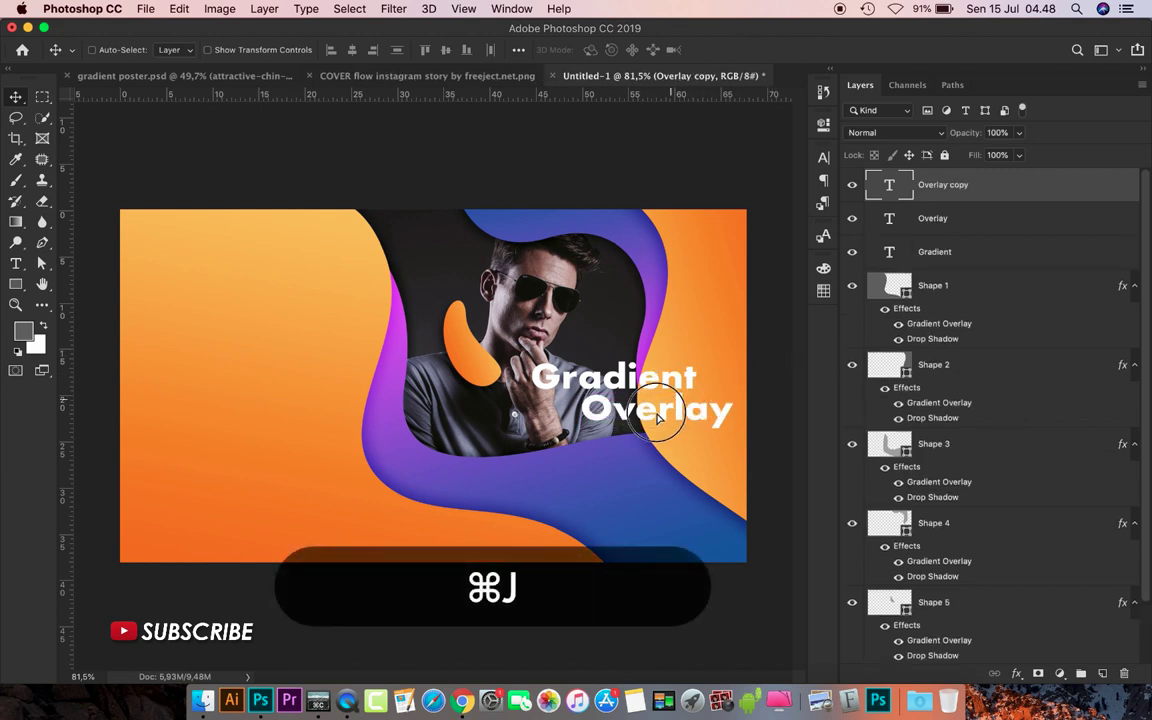
Move the copy under the heading and retype it as 'Photoshop'.
left_click_drag(658, 418, 606, 480)
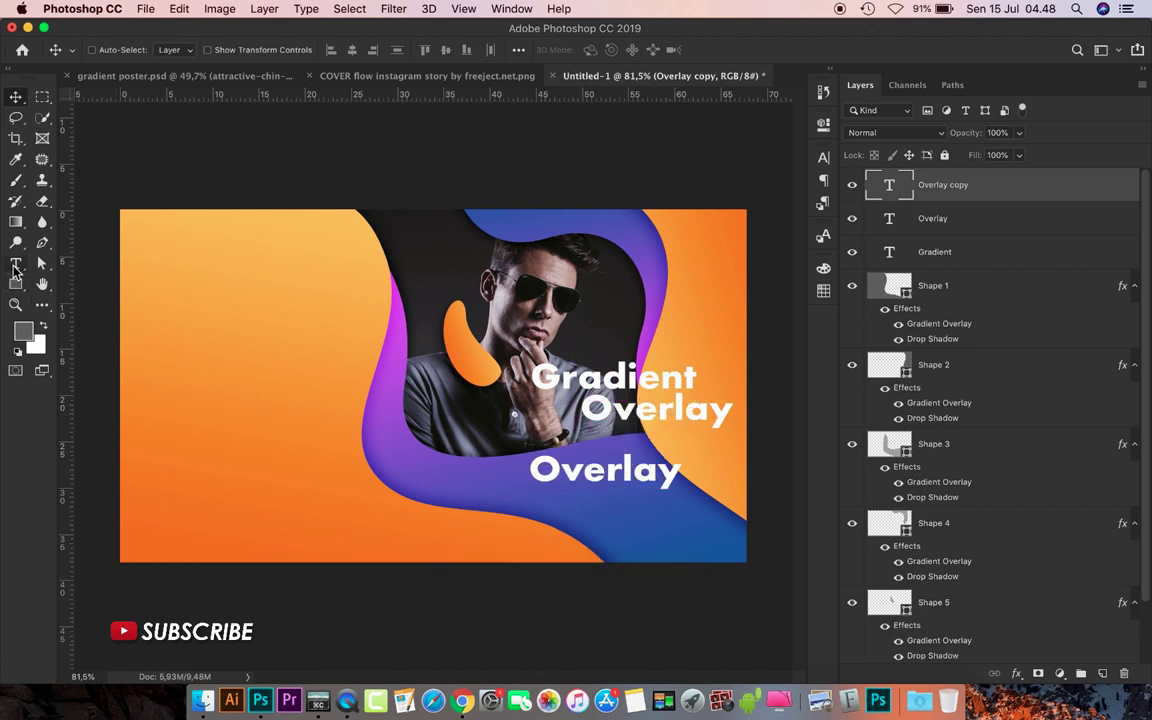
left_click(15, 263)
left_click(577, 472)
key("super+a")
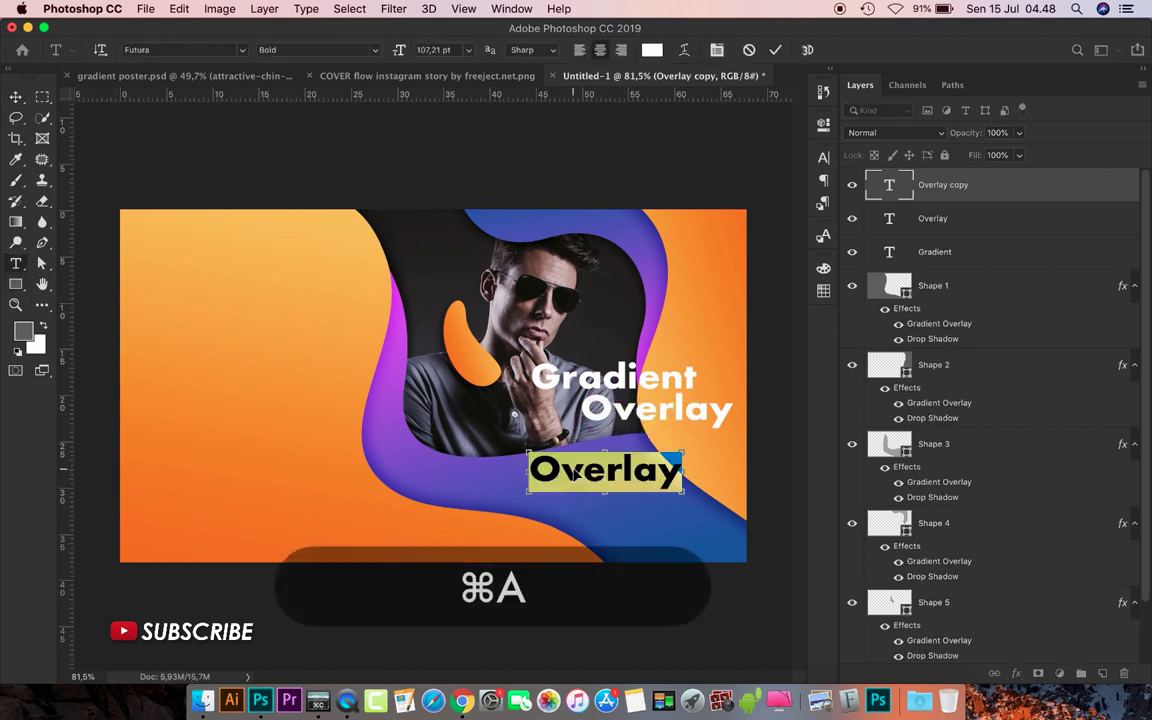
key("shift")
type("h")
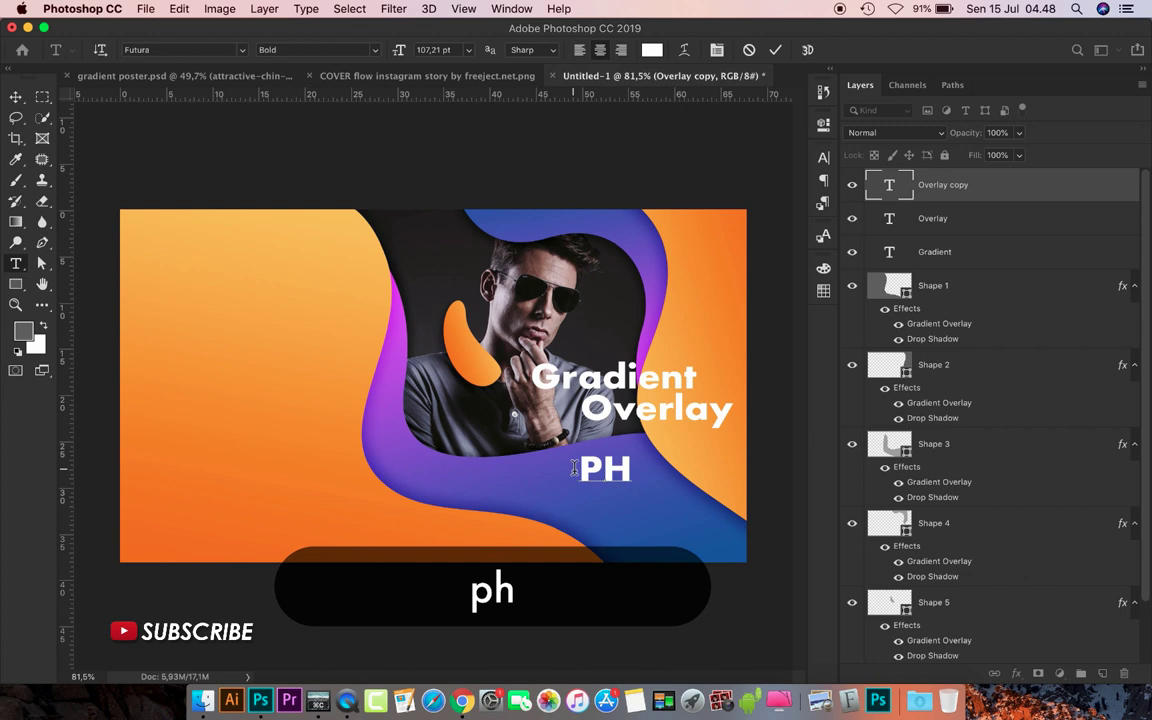
type("otoshop")
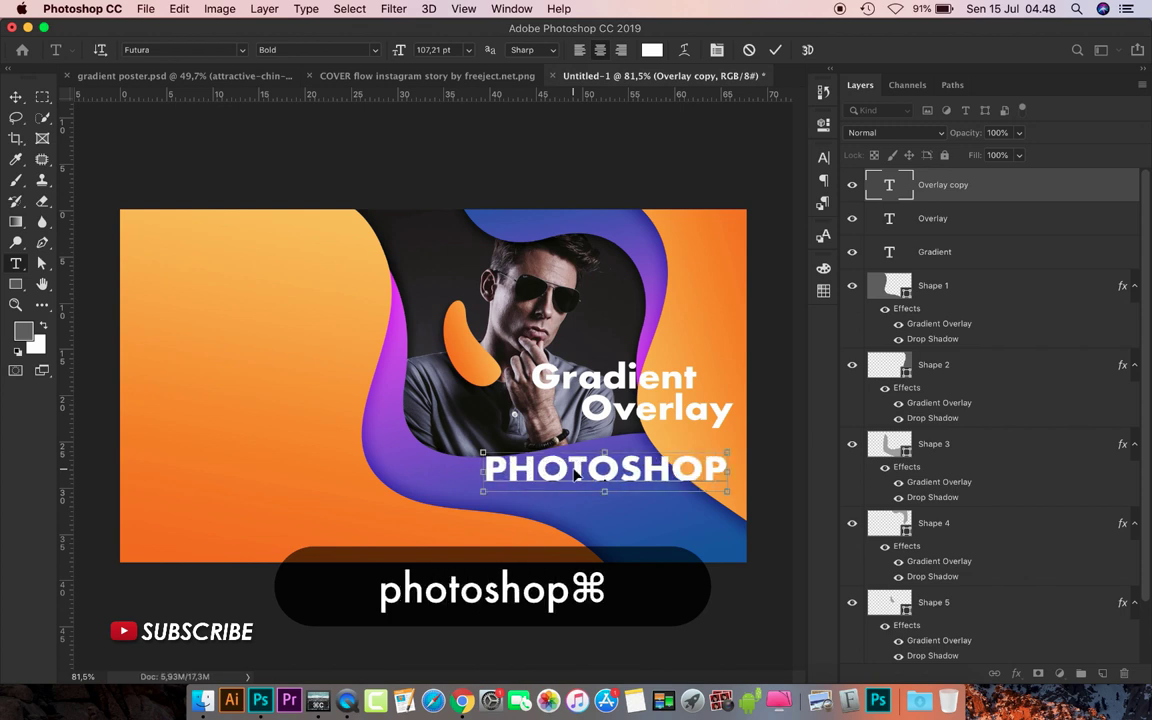
Widen the tracking of the PHOTOSHOP text so its letters are spread apart.
key("super+a")
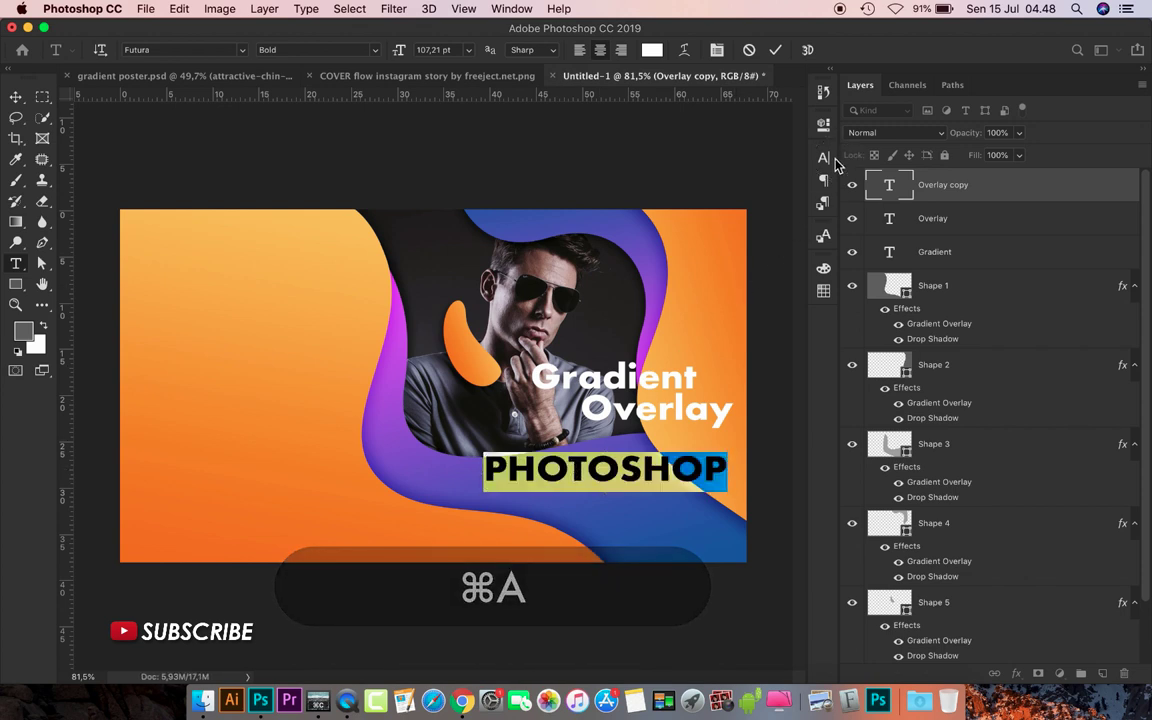
left_click(824, 158)
left_click_drag(741, 220, 782, 216)
type("1200")
left_click(16, 97)
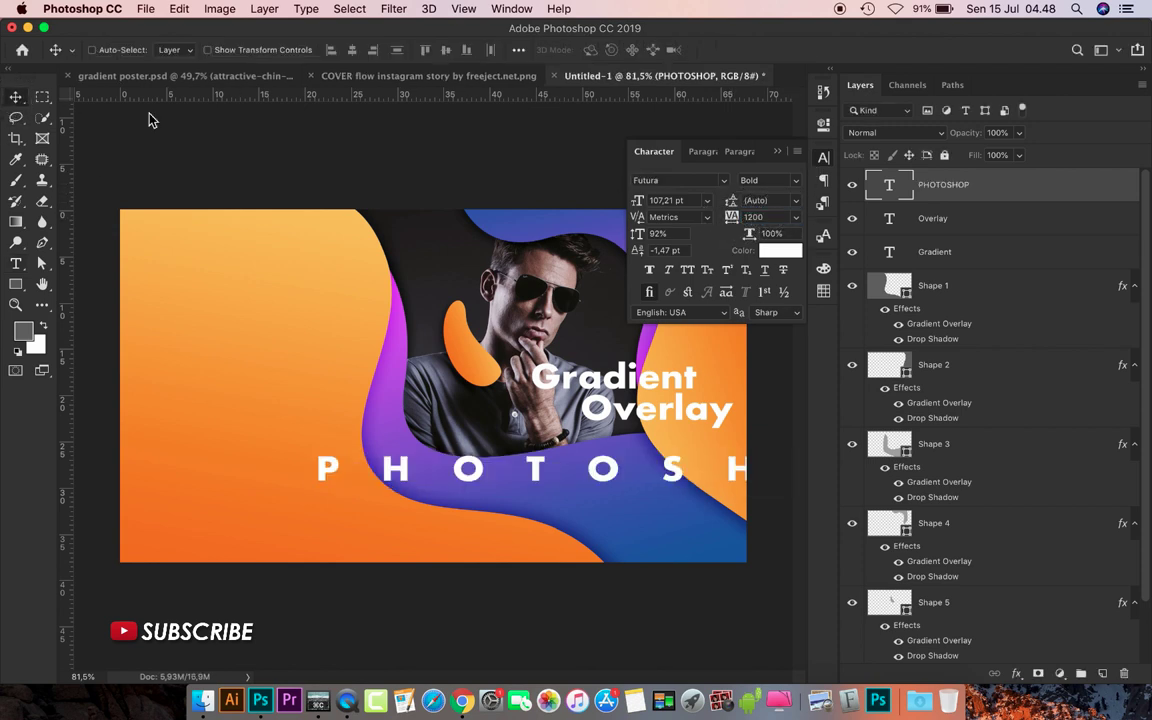
left_click(779, 153)
Scale the PHOTOSHOP text down to about half size and place it under Overlay.
key("ctrl+t")
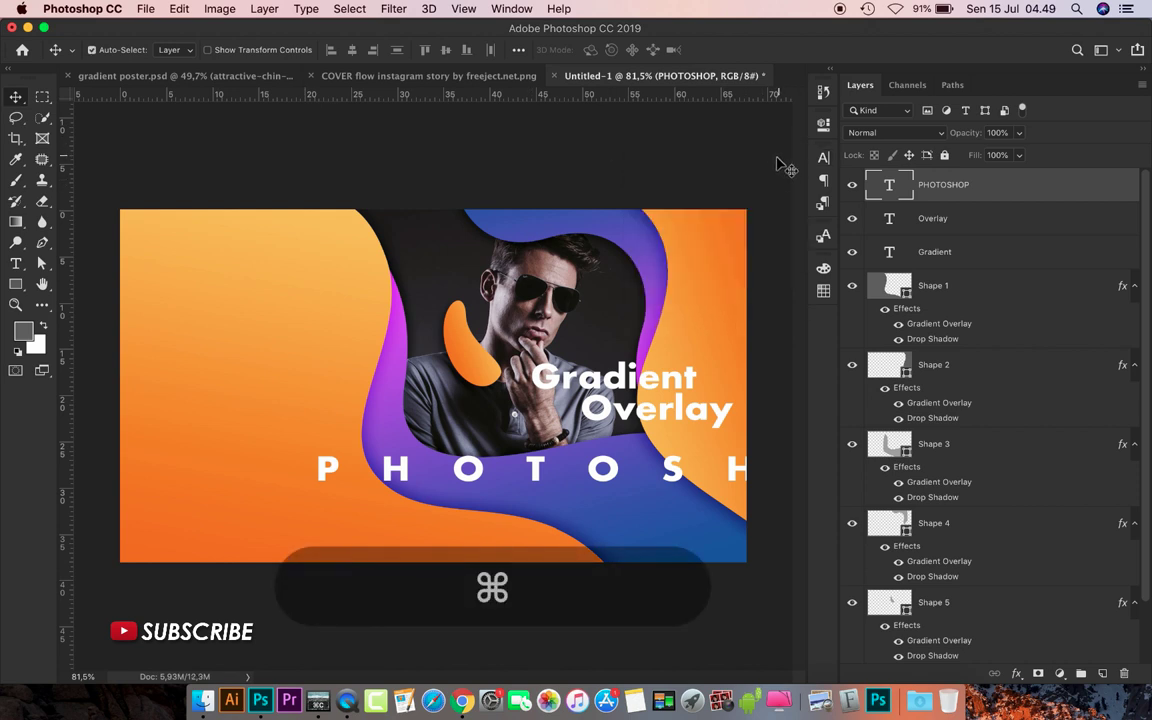
left_click_drag(322, 494, 533, 465)
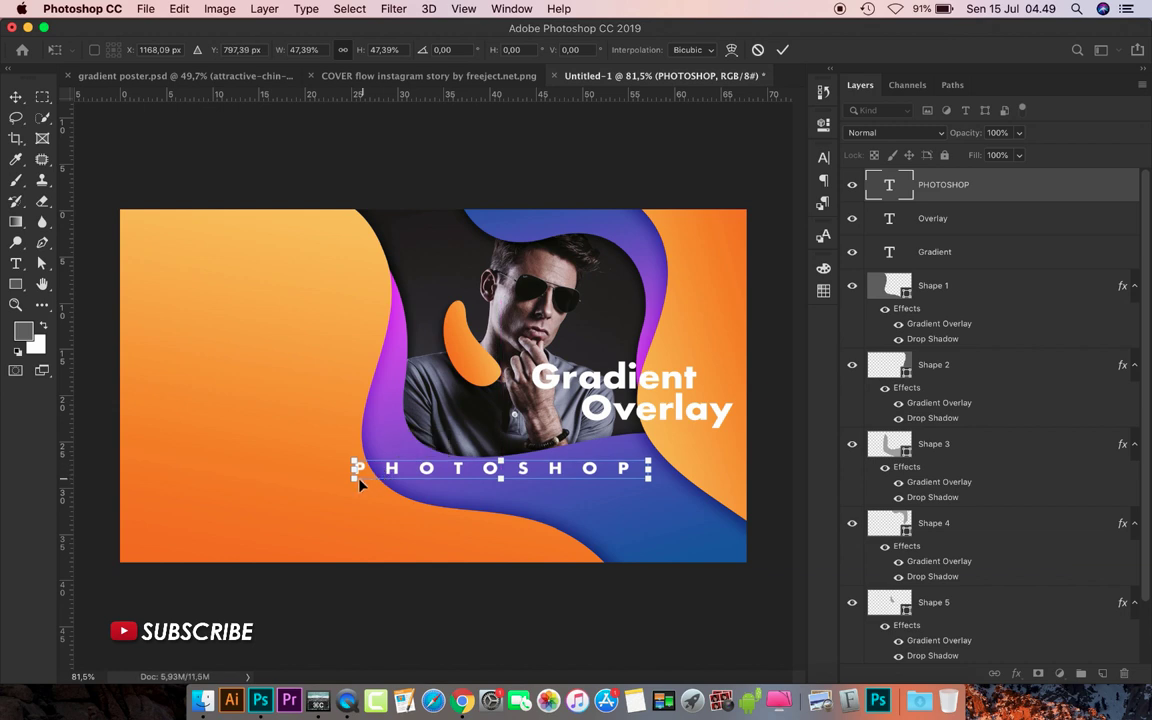
left_click_drag(342, 466, 570, 453)
key("Return")
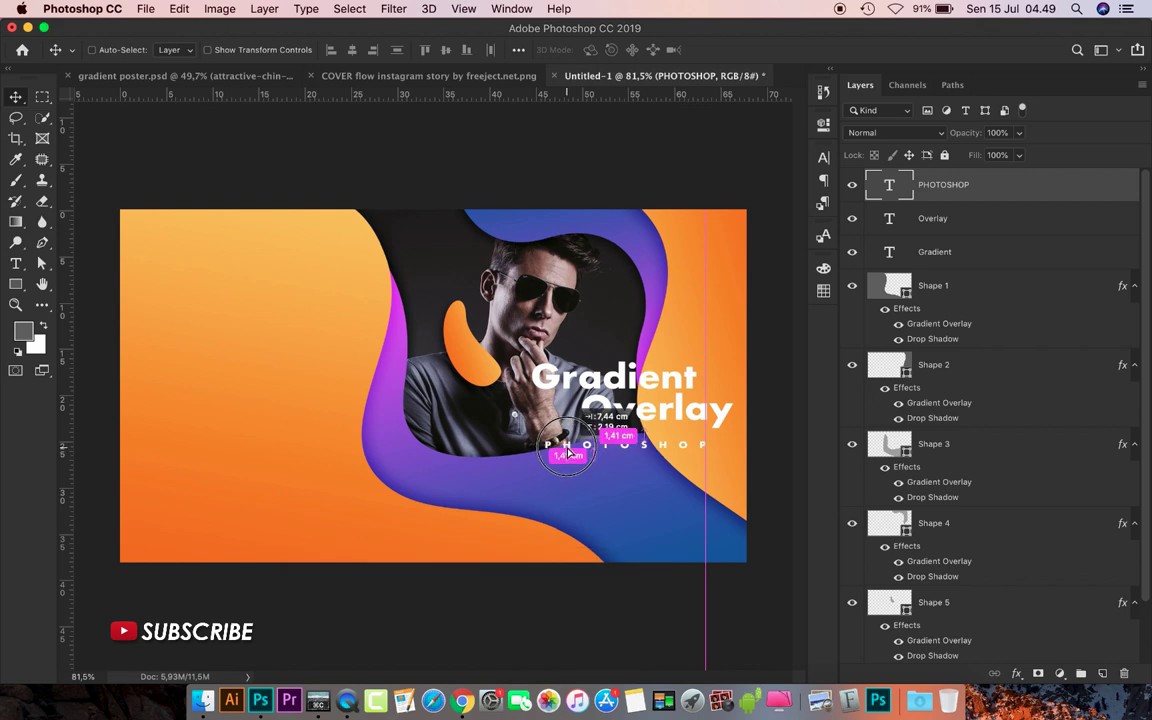
Scale the Gradient, Overlay and PHOTOSHOP text layers together to about 79%.
left_click(965, 220, "super")
left_click(970, 255, "super")
key("super+t")
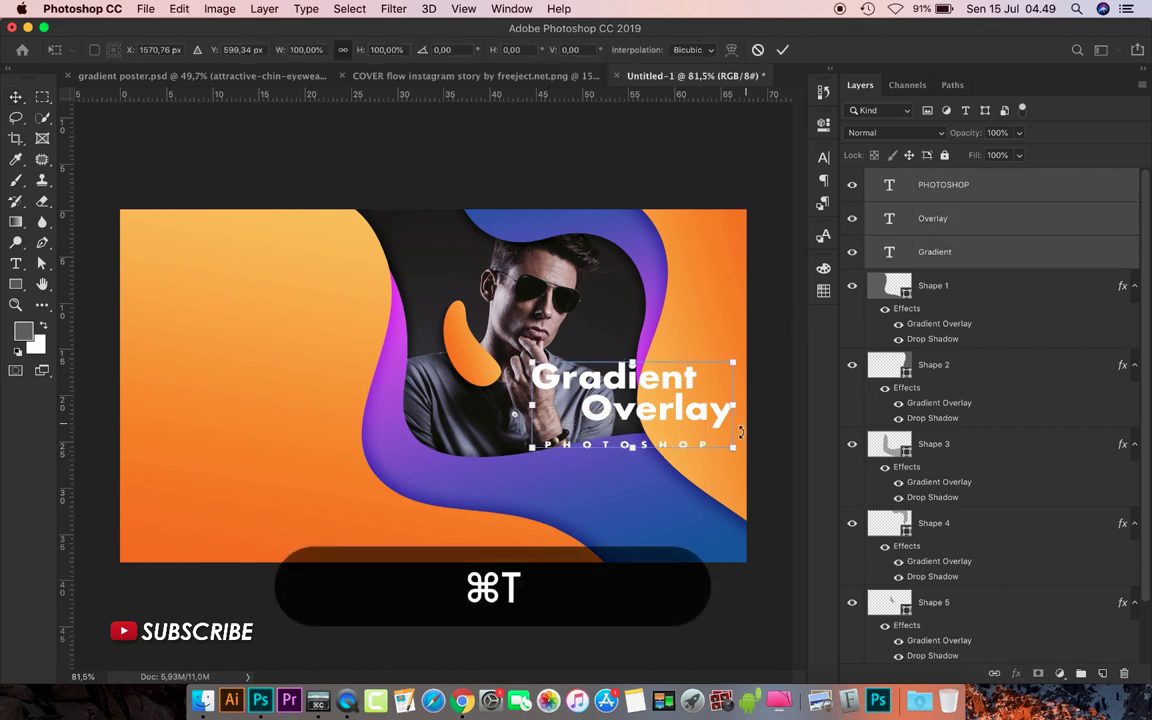
mouse_move(734, 452)
left_mouse_down()
mouse_move(690, 429)
mouse_move(683, 380)
left_mouse_up()
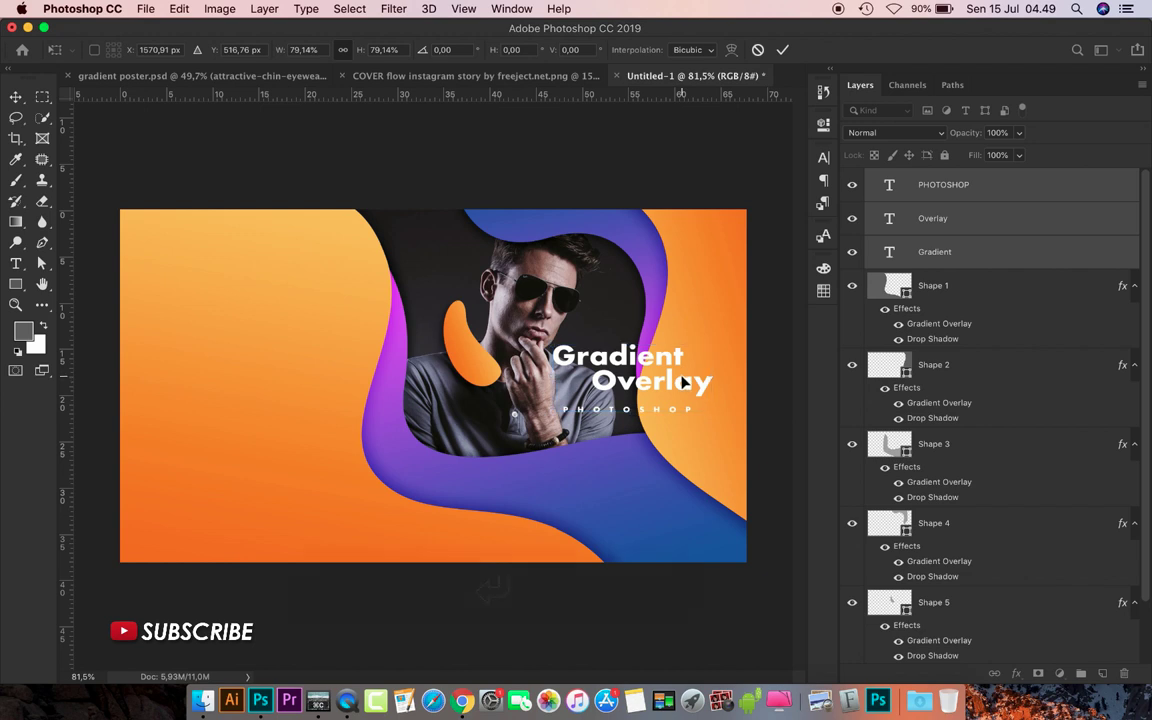
key("Return")
scroll(665, 410, "down", 2)
scroll(667, 413, "up", 1)
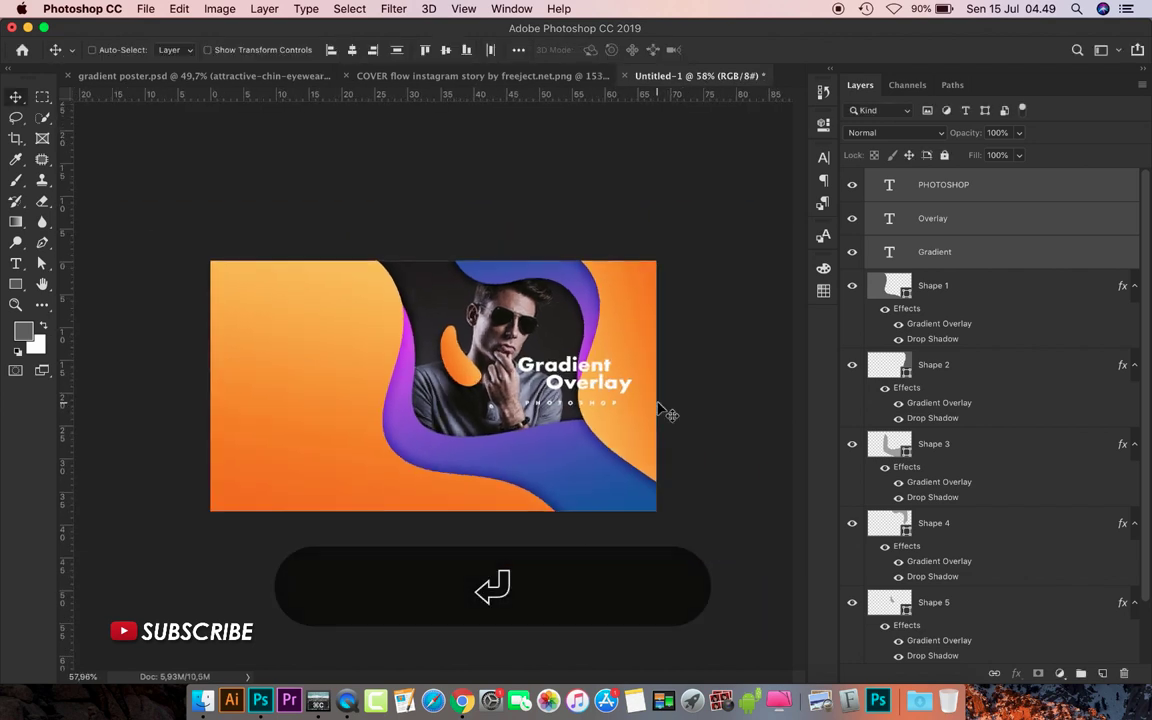
left_click(985, 453)
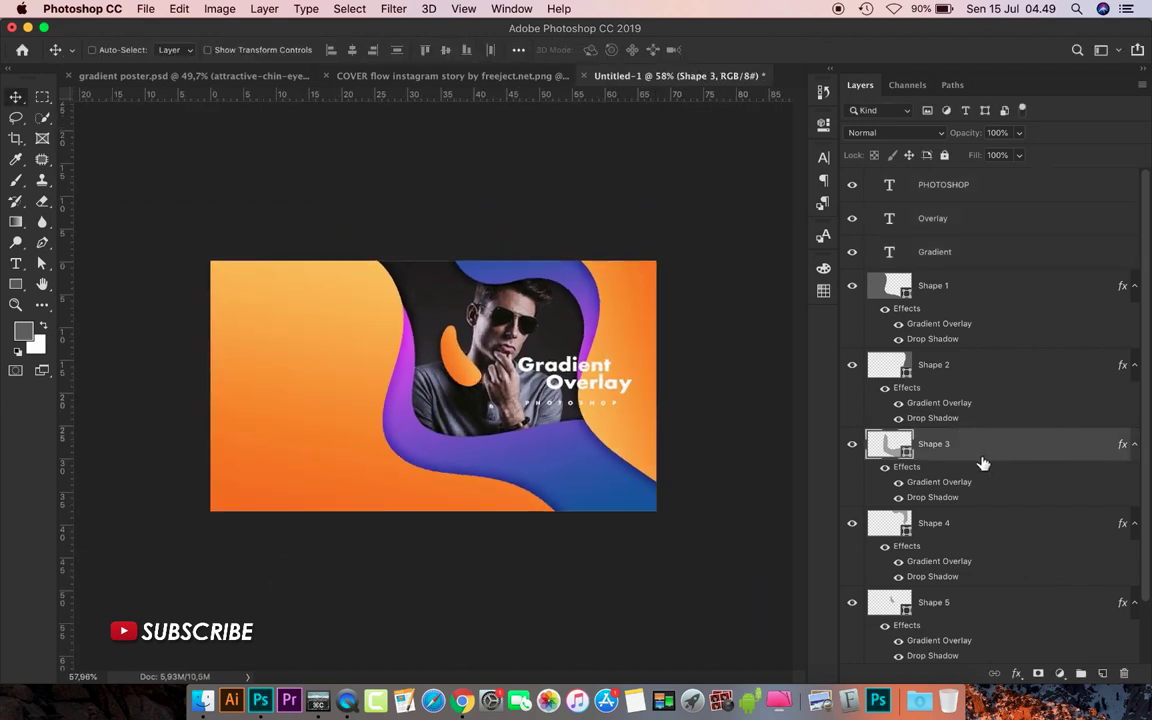
scroll(984, 480, "down", 2)
Tint the man's photo with a Gradient Map using the dark navy-to-green preset.
left_click(998, 600)
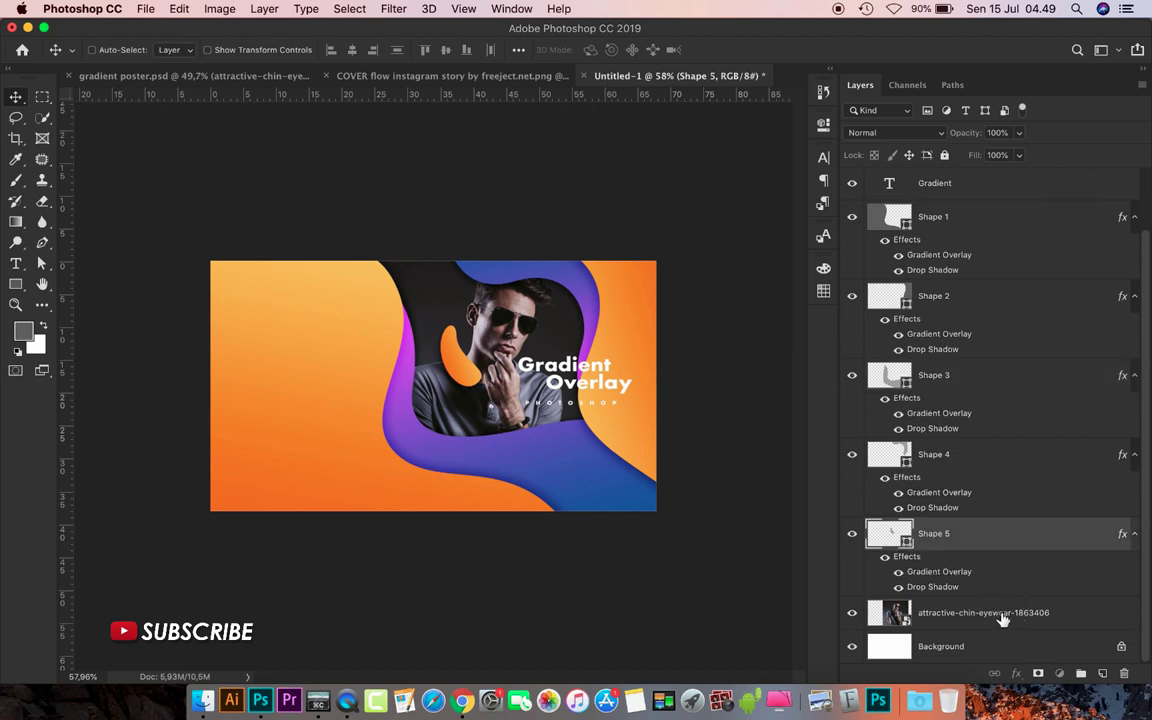
left_click(1002, 620)
left_click(1059, 673)
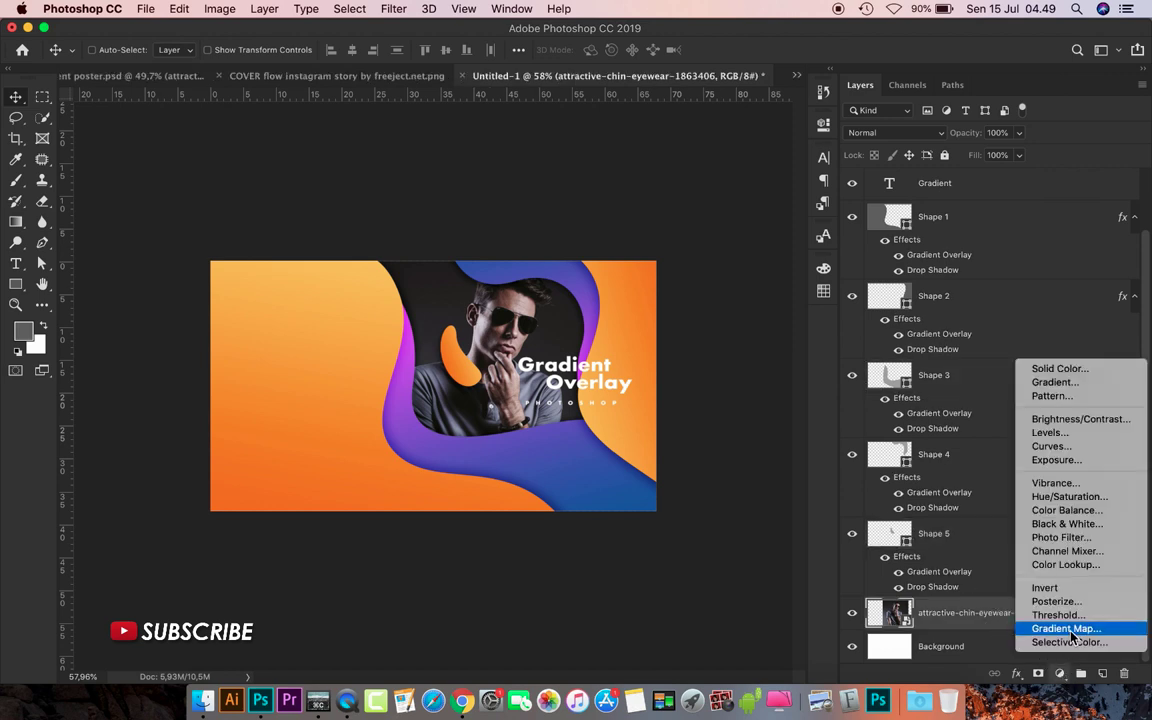
left_click(1068, 629)
left_click(722, 182)
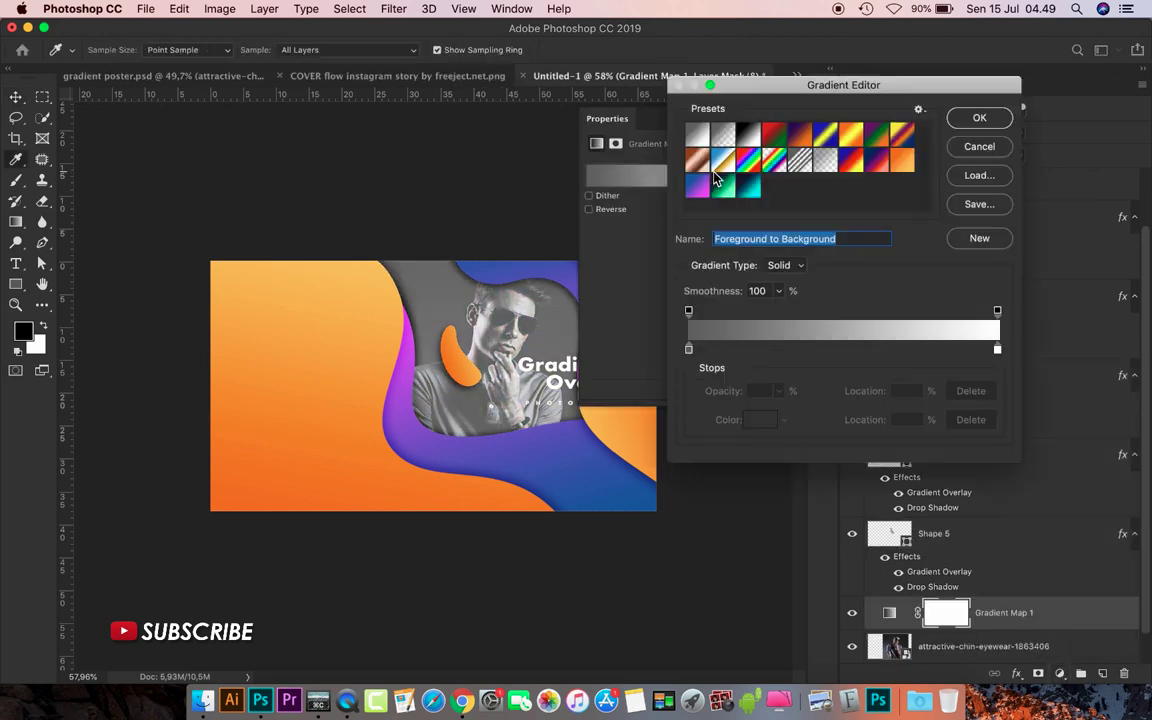
left_click(757, 194)
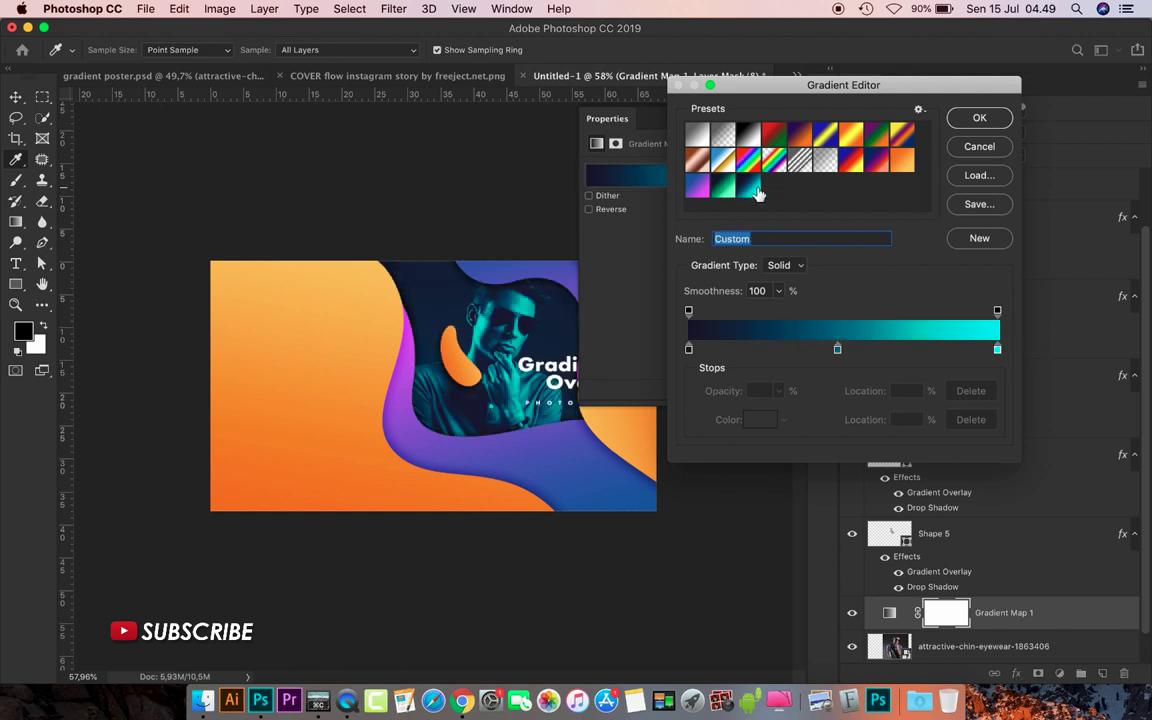
left_click(724, 190)
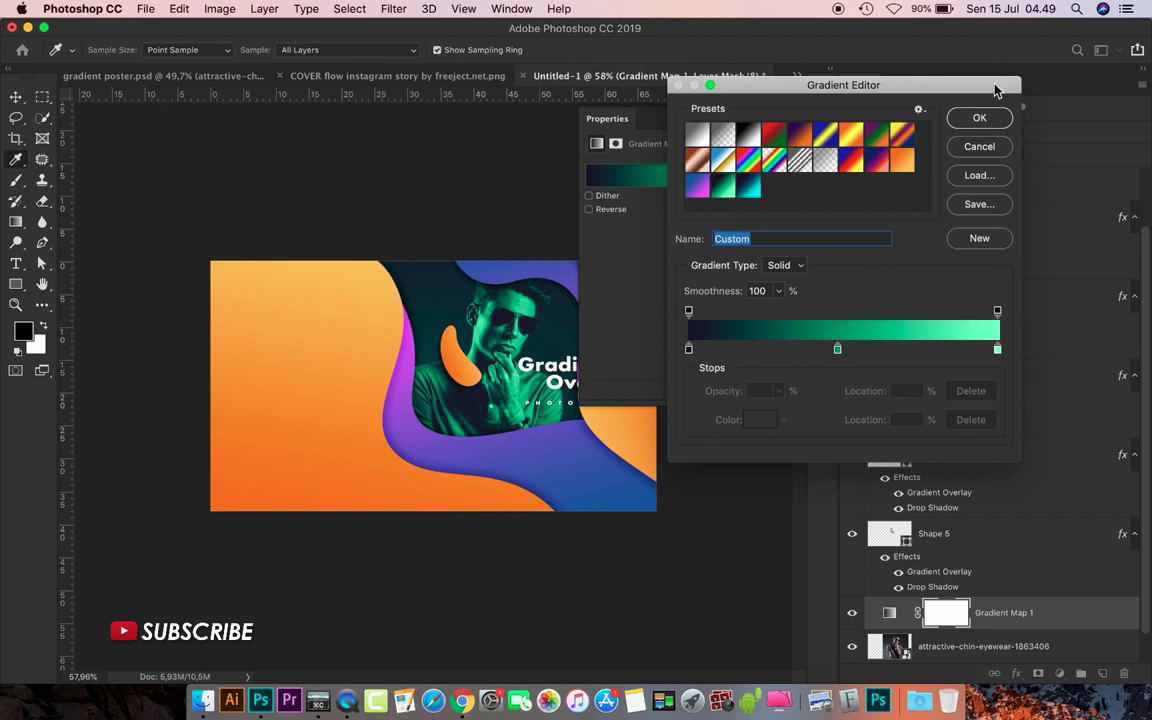
left_click(979, 117)
left_click(779, 110)
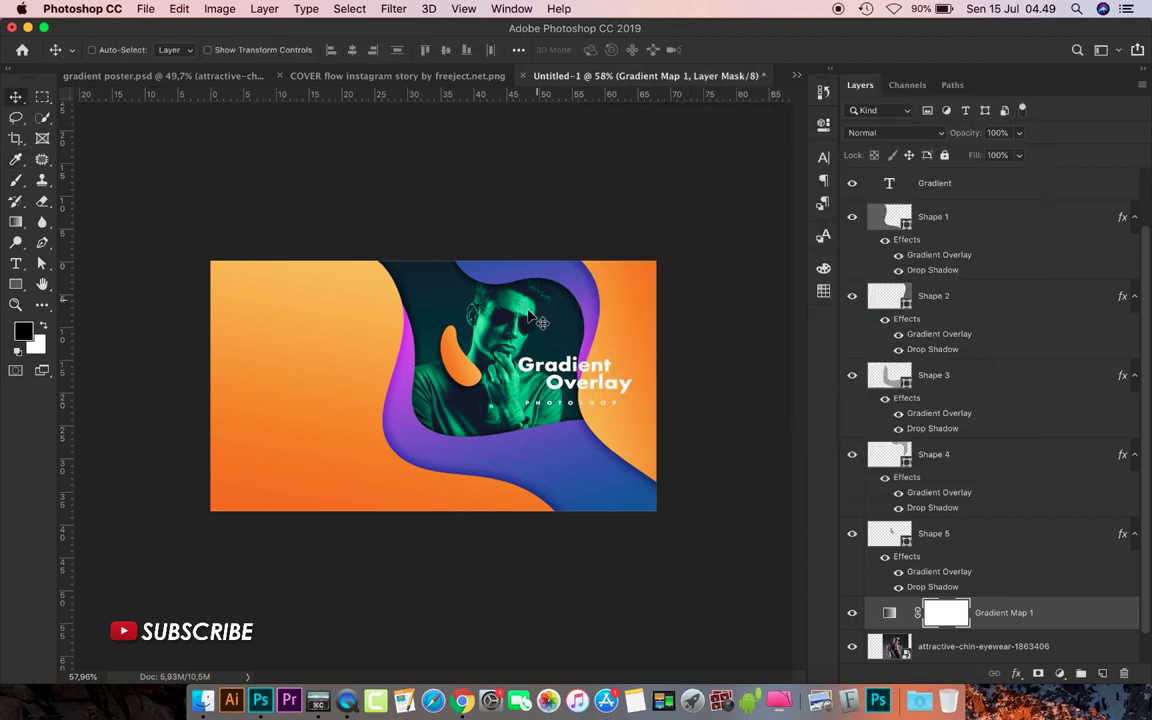
key("super+0")
key("super+minus")
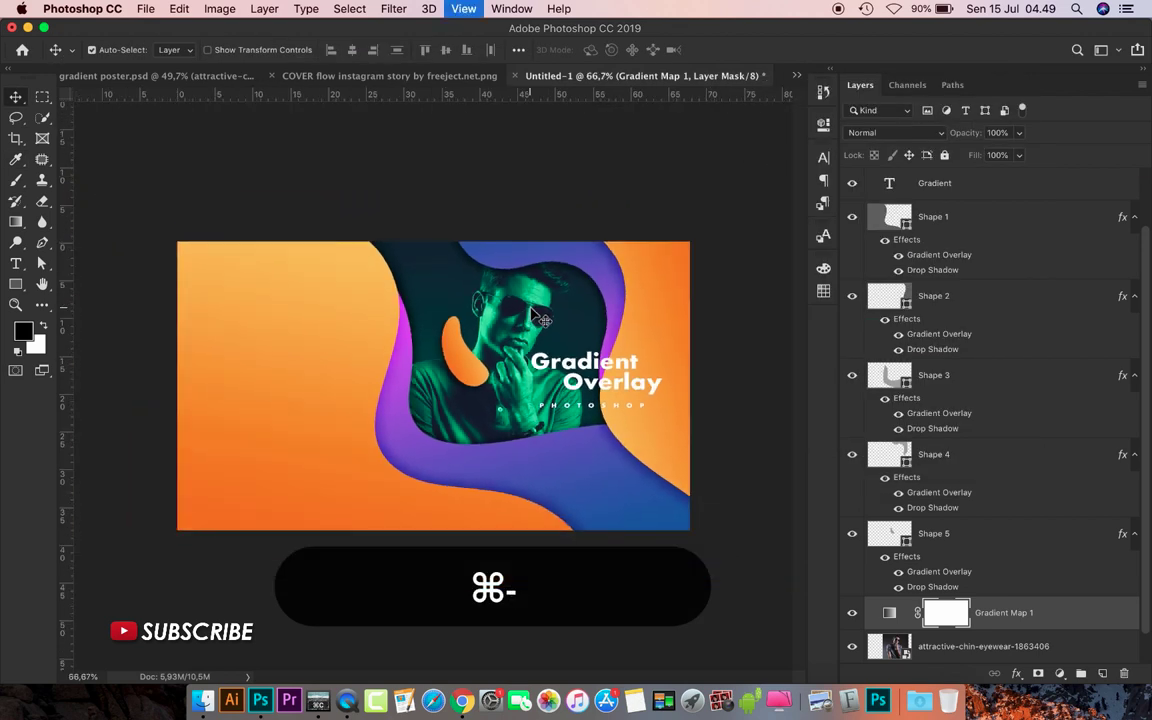